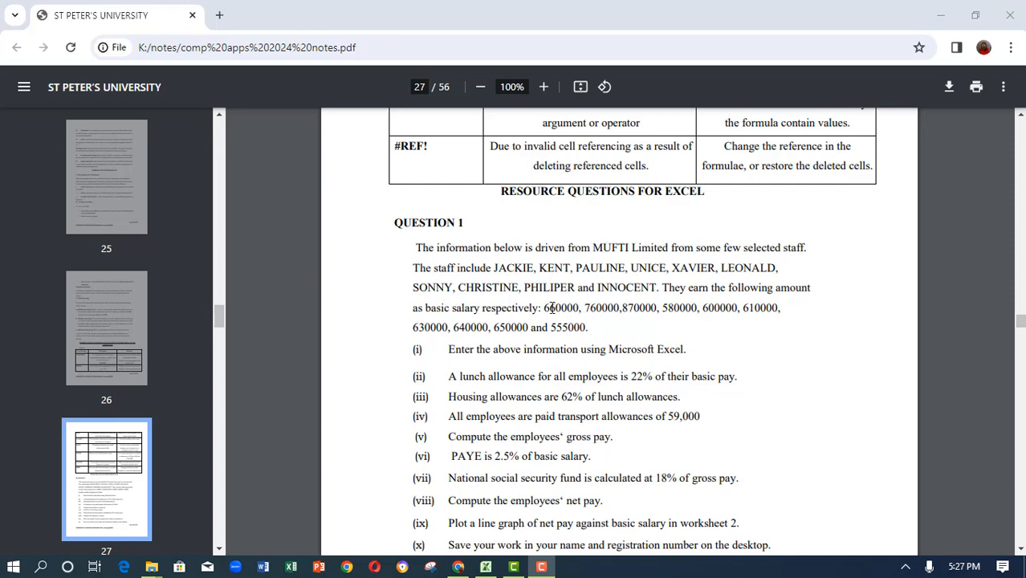
- Minimize the browser and the question 1 workbook to reach the desktop
left_click(558, 266)
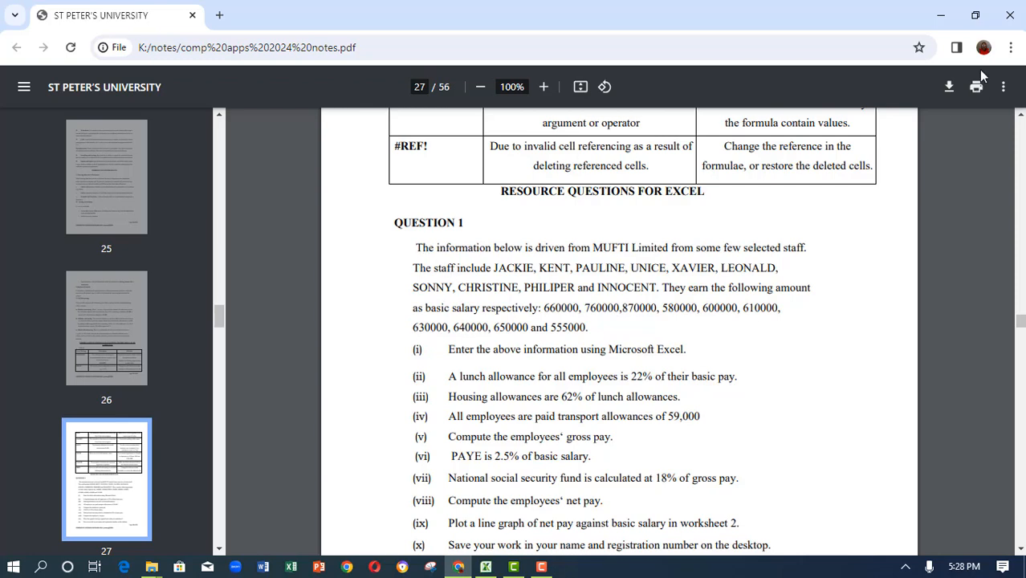
left_click(939, 22)
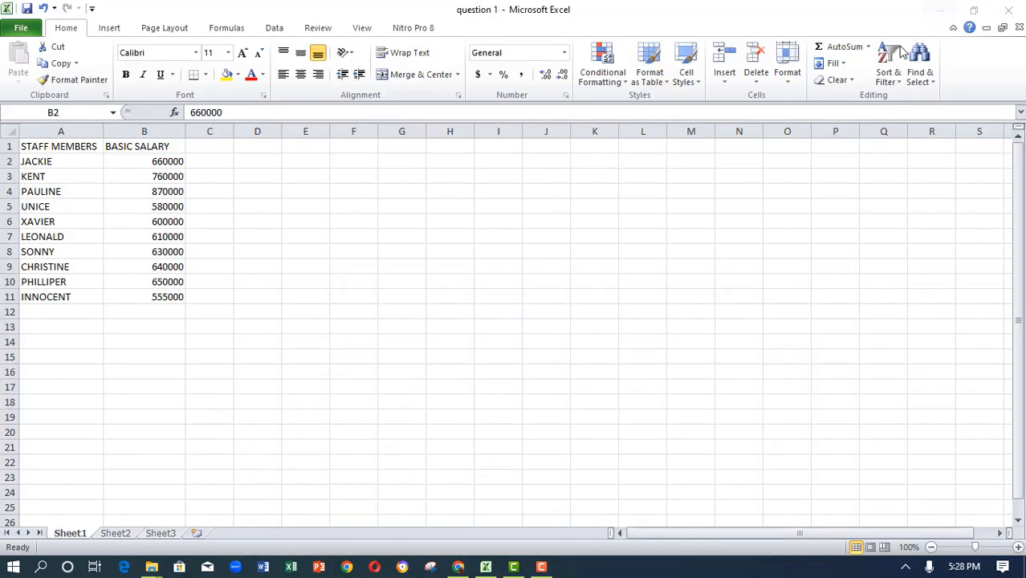
left_click(949, 13)
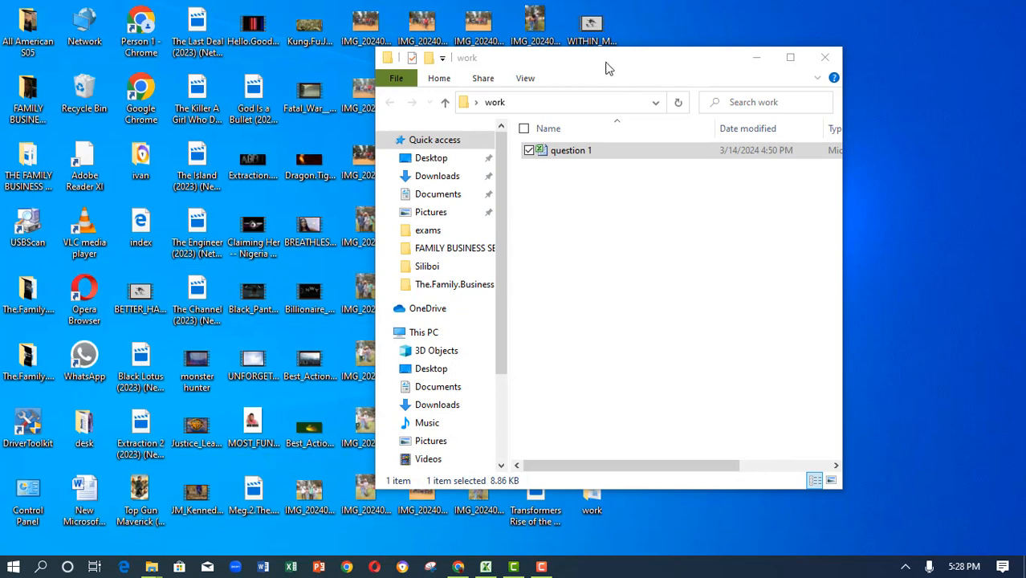
- Create a new Microsoft Excel Worksheet in the work folder and name it sample
left_click_drag(602, 67, 266, 105)
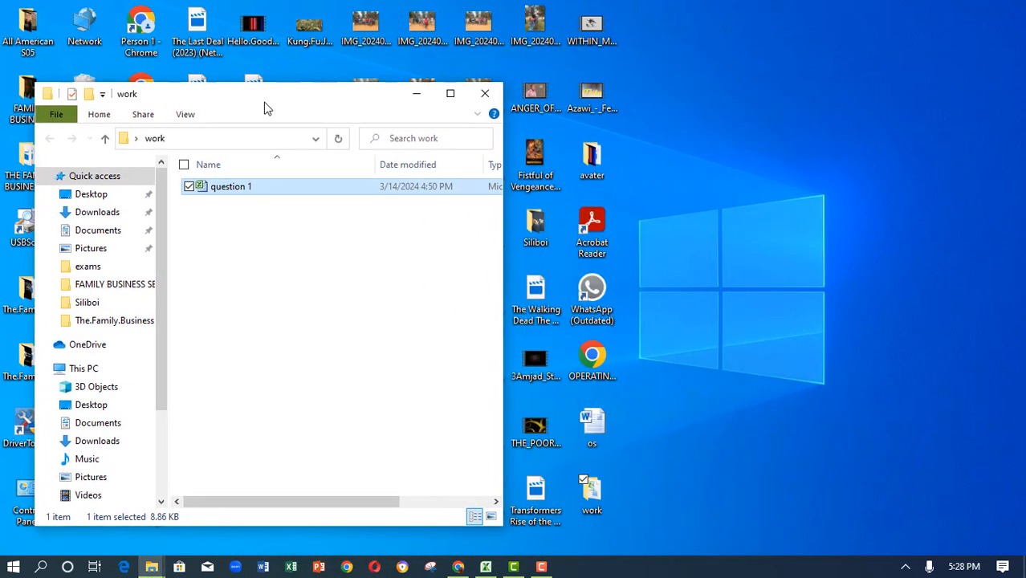
double_click(589, 506)
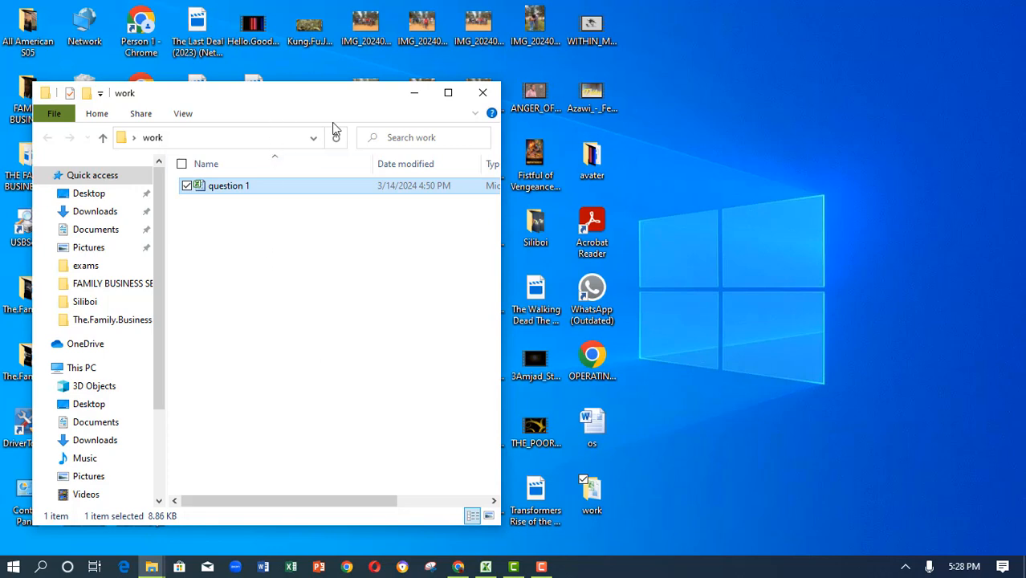
left_click_drag(273, 110, 729, 101)
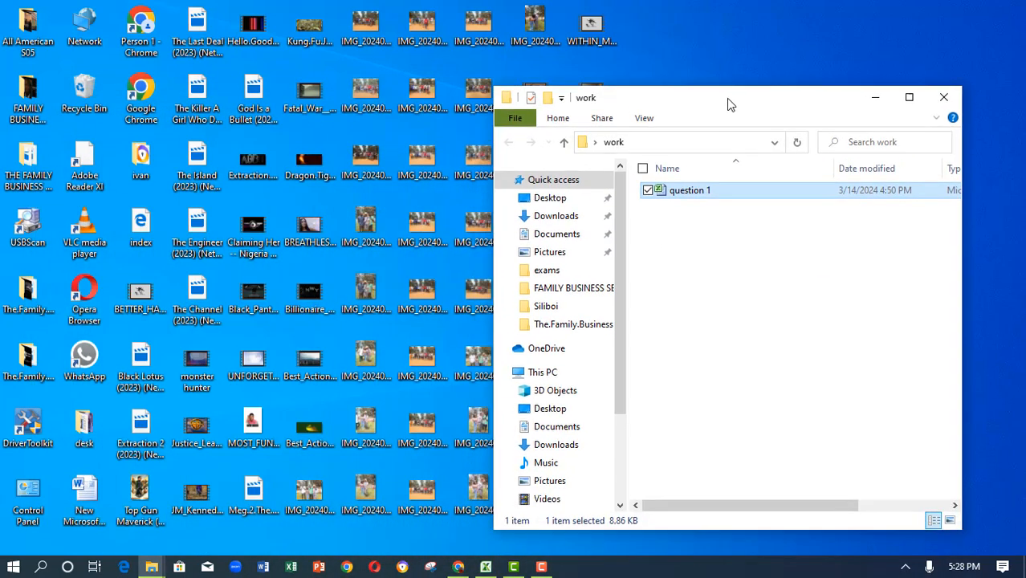
left_click(672, 266)
right_click(672, 266)
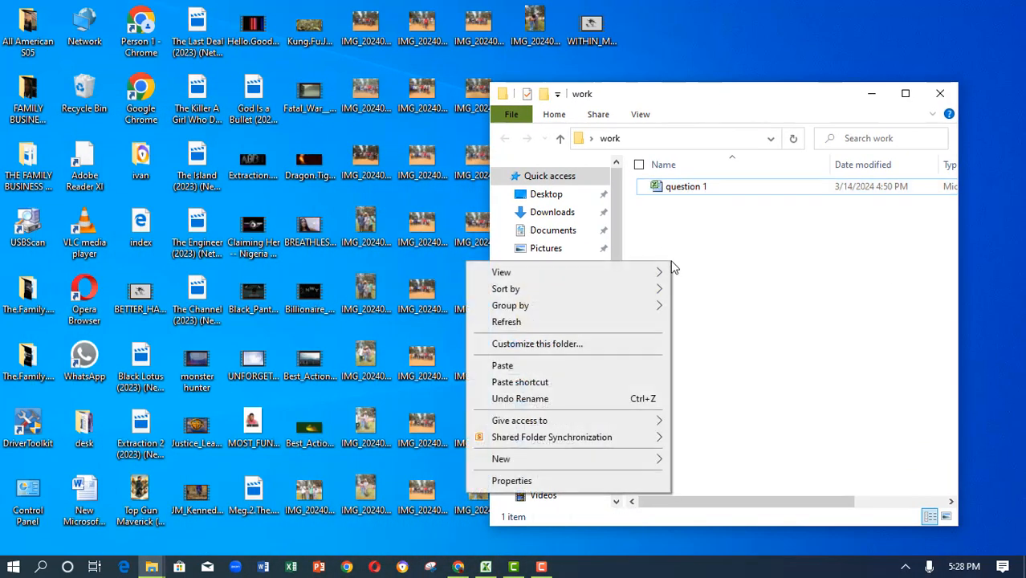
mouse_move(648, 462)
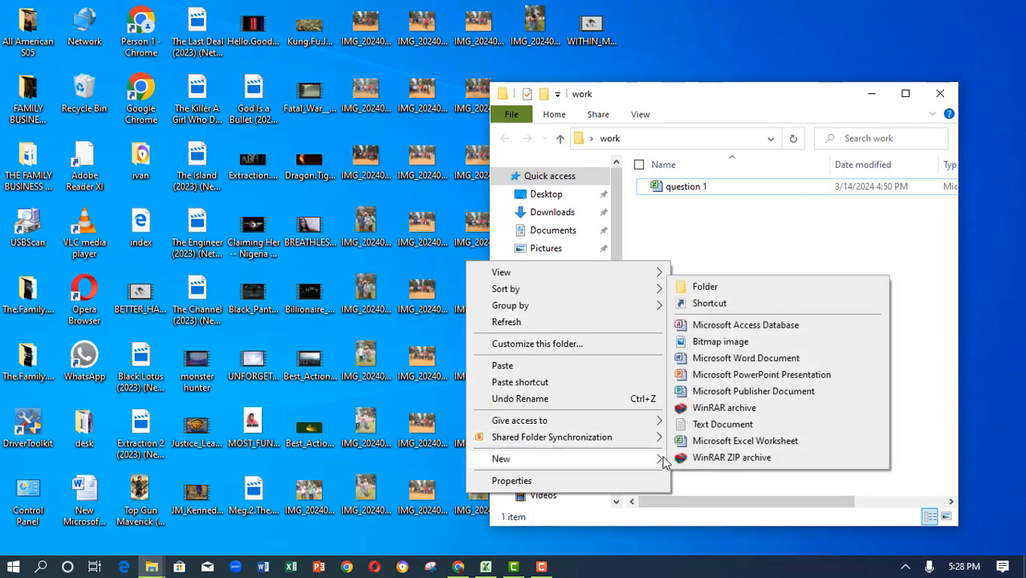
left_click(727, 441)
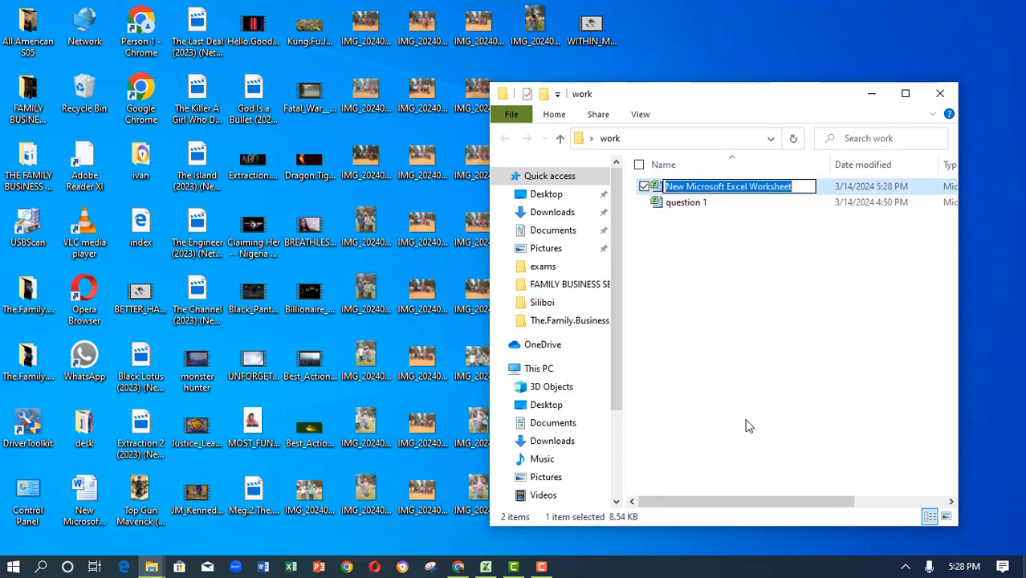
type("sample")
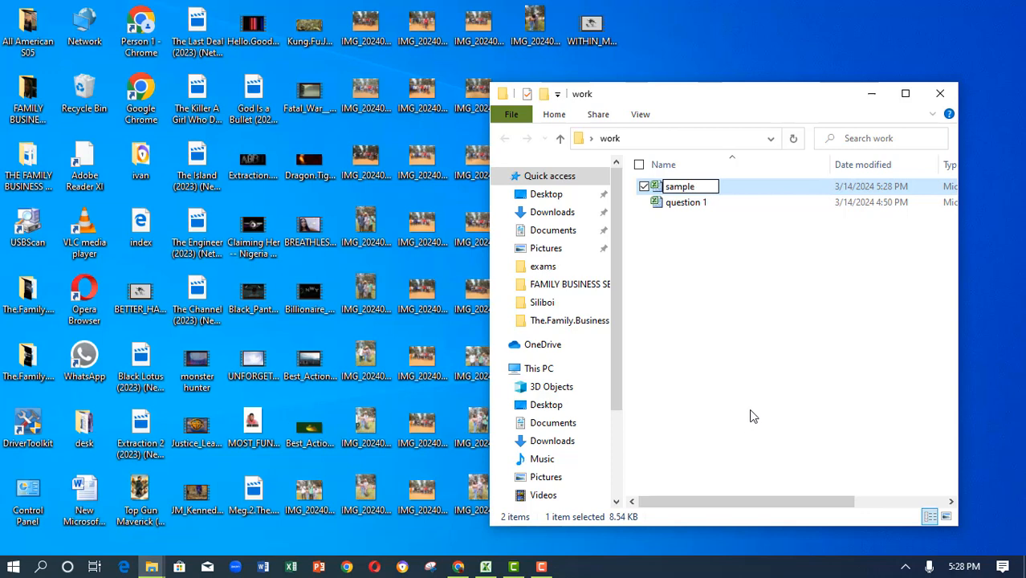
left_click(699, 273)
- Open the sample workbook and enter the heading STAFF MEMBERS in cell A1
double_click(694, 190)
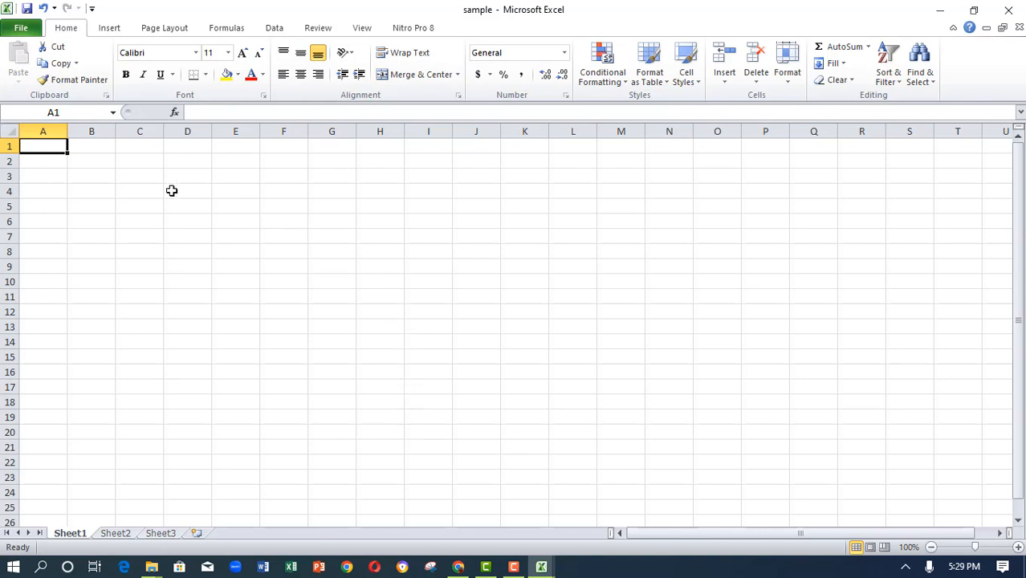
double_click(45, 147)
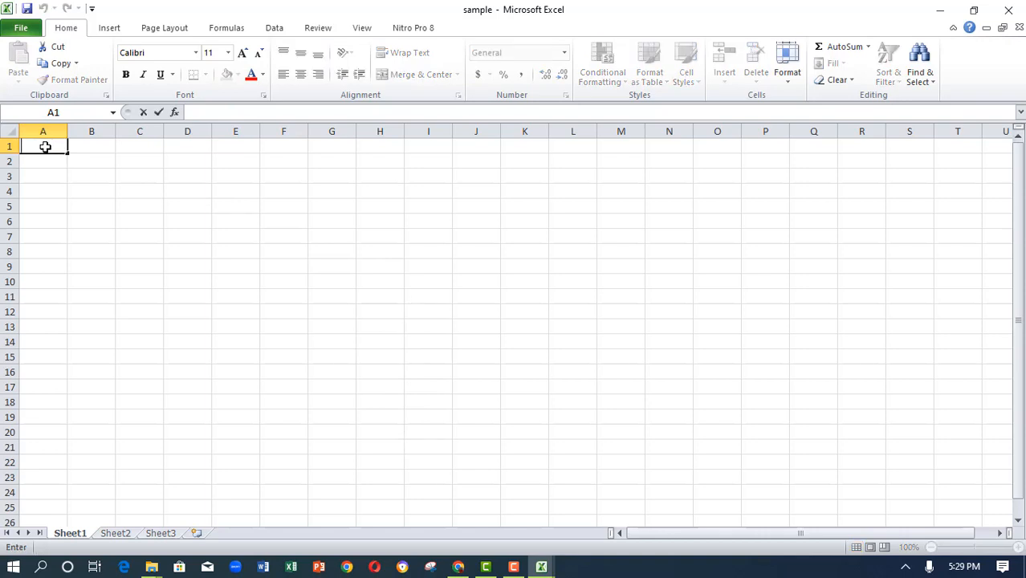
type("STAFF MEMBERS")
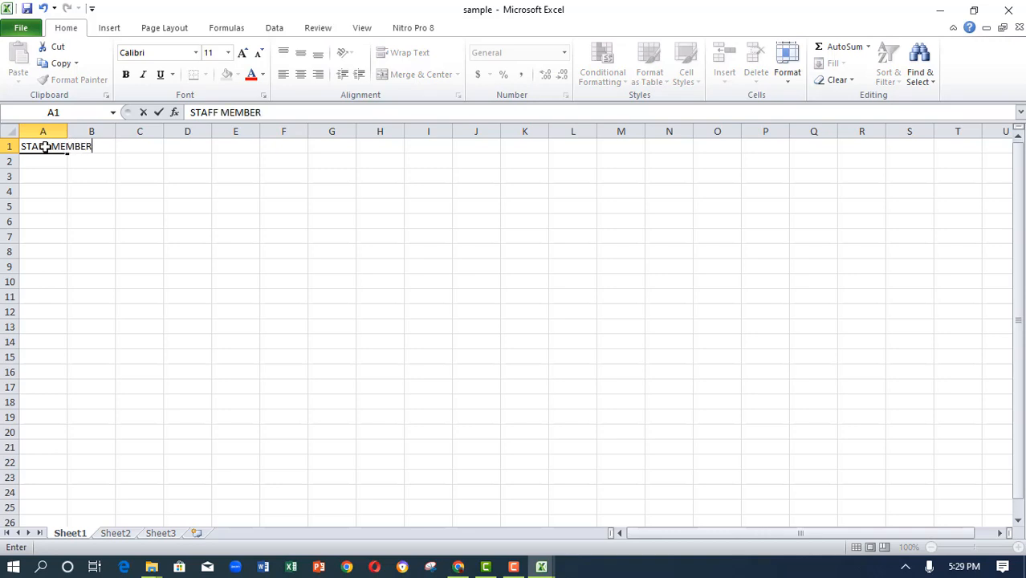
- Enter the heading BASIC SALARY in cell B1
left_click(105, 148)
left_click(94, 158)
left_click(99, 145)
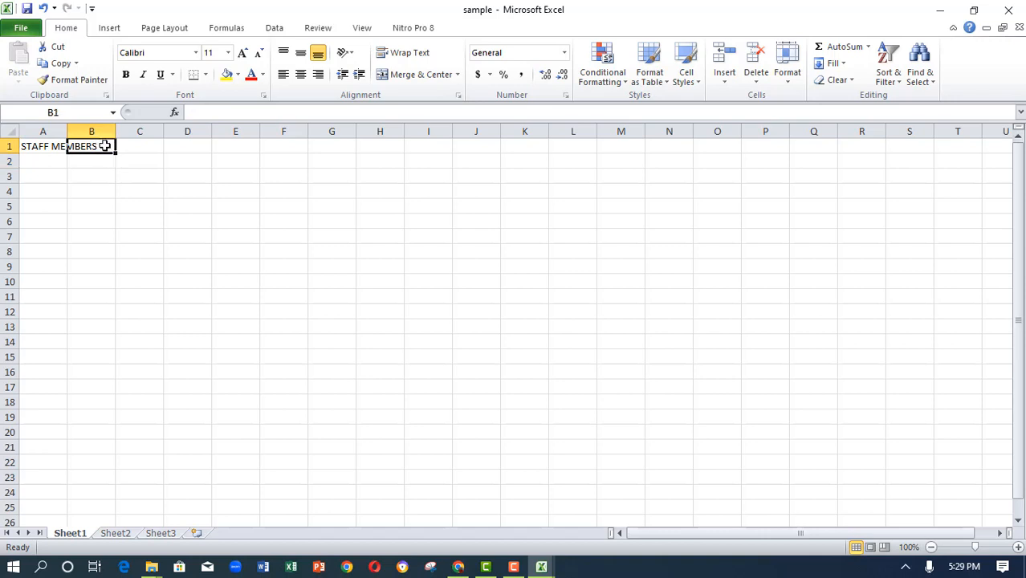
type("BASIC")
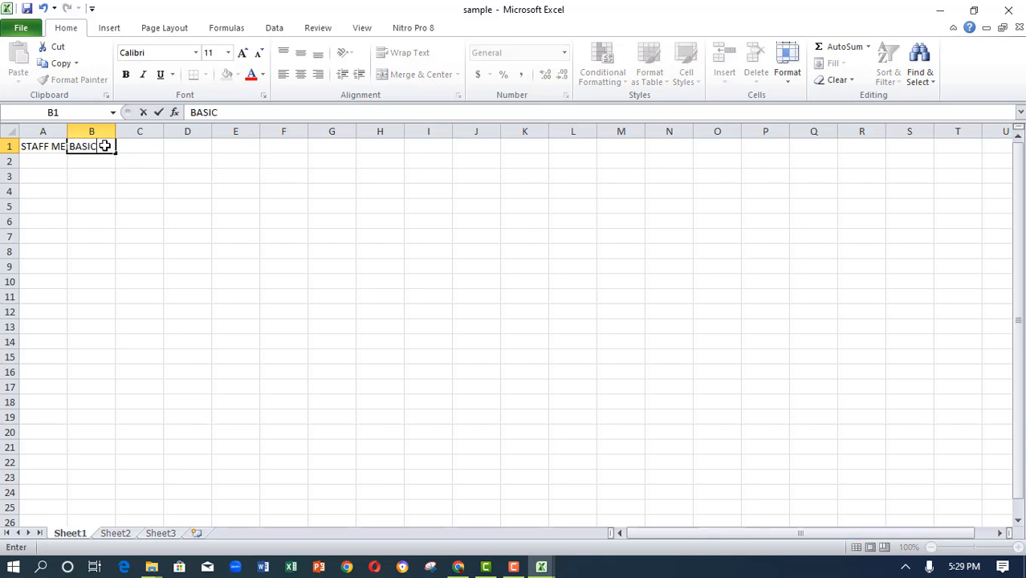
type(" SALARY")
left_click(53, 160)
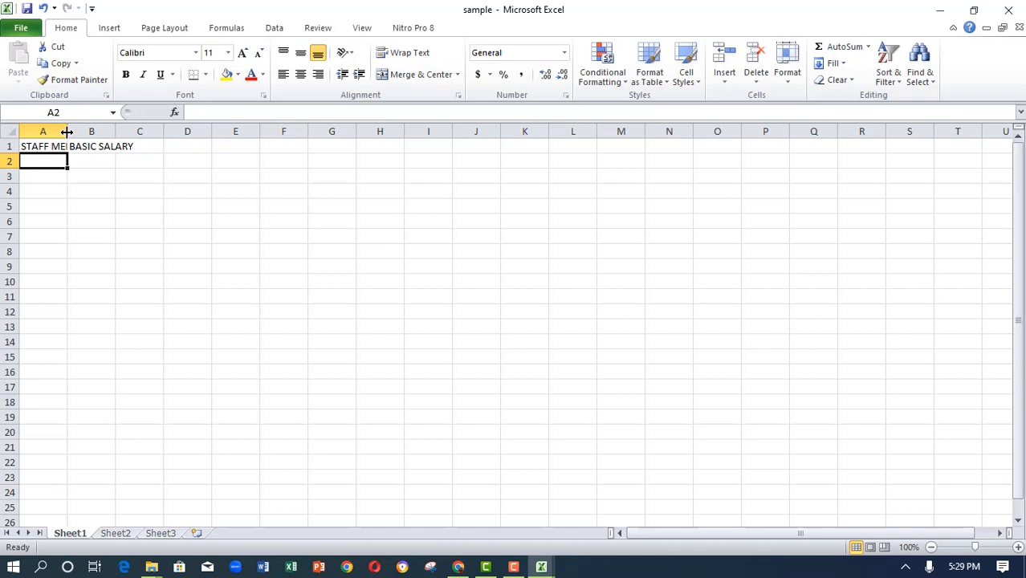
- Widen columns A and B to fit the STAFF MEMBERS and BASIC SALARY headings
left_click_drag(67, 132, 67, 131)
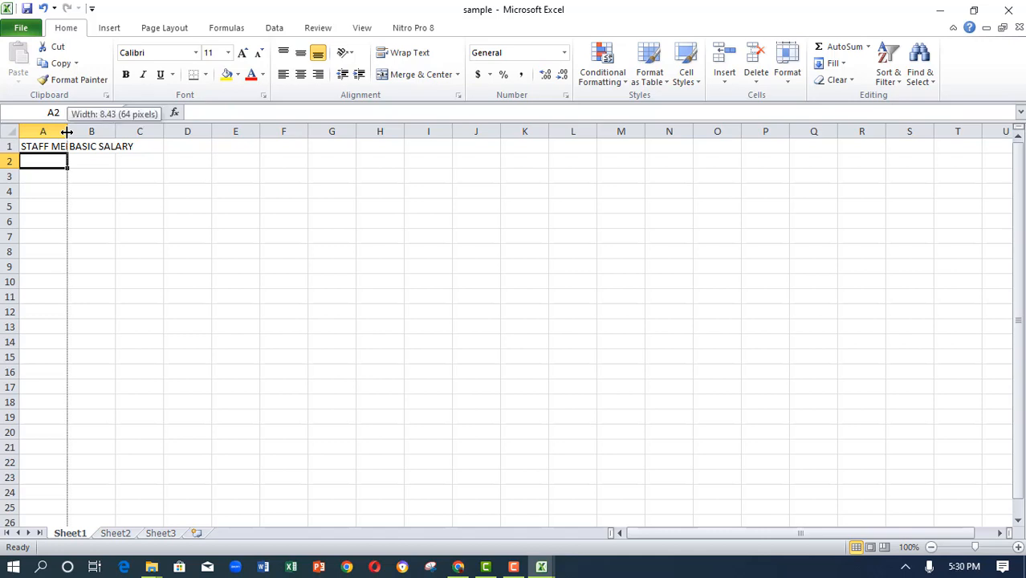
left_click_drag(67, 132, 103, 130)
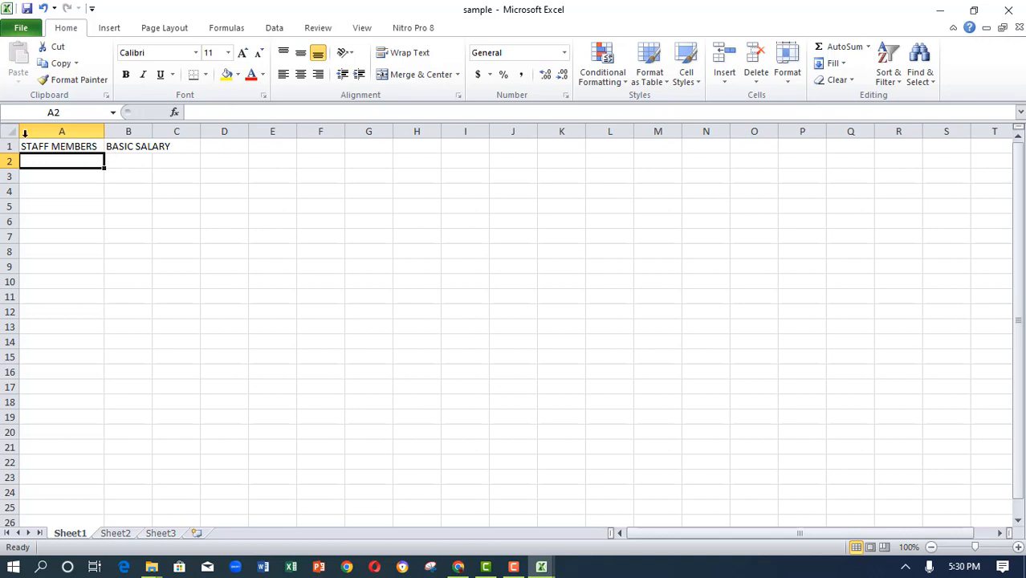
left_click(124, 160)
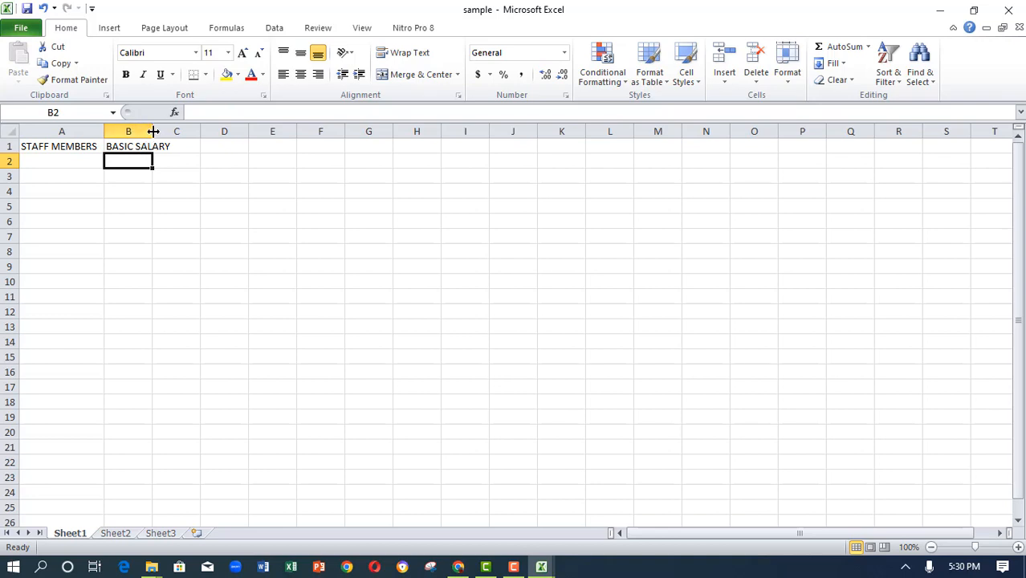
left_click_drag(151, 130, 180, 132)
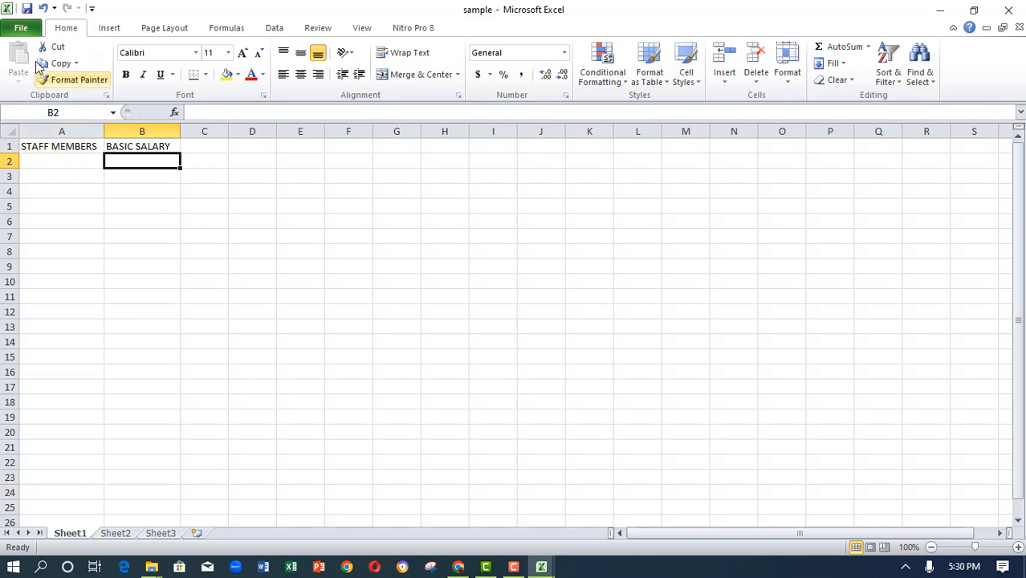
- Save the sample workbook, then close it and the question 1 workbook
left_click(26, 9)
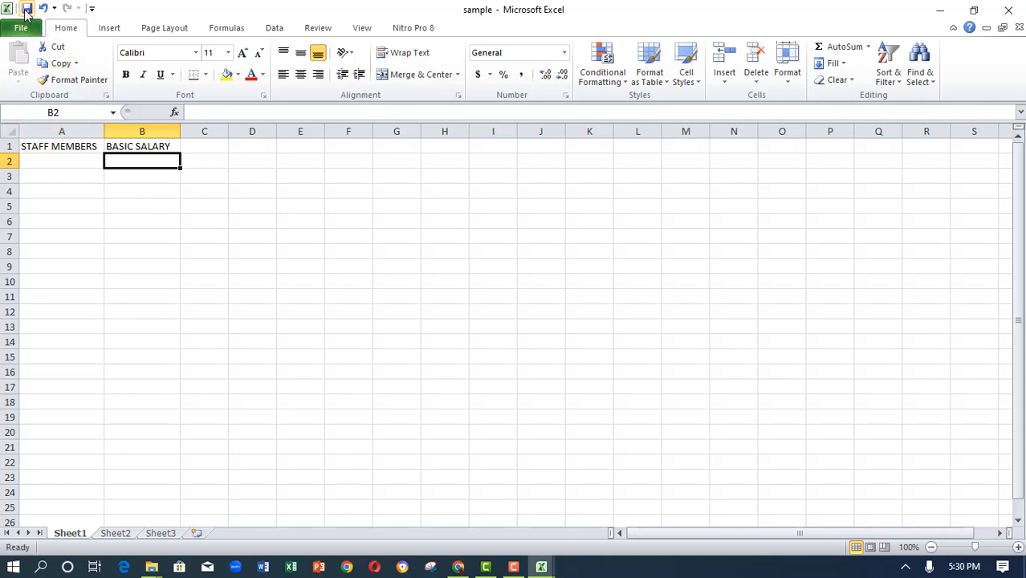
left_click(63, 163)
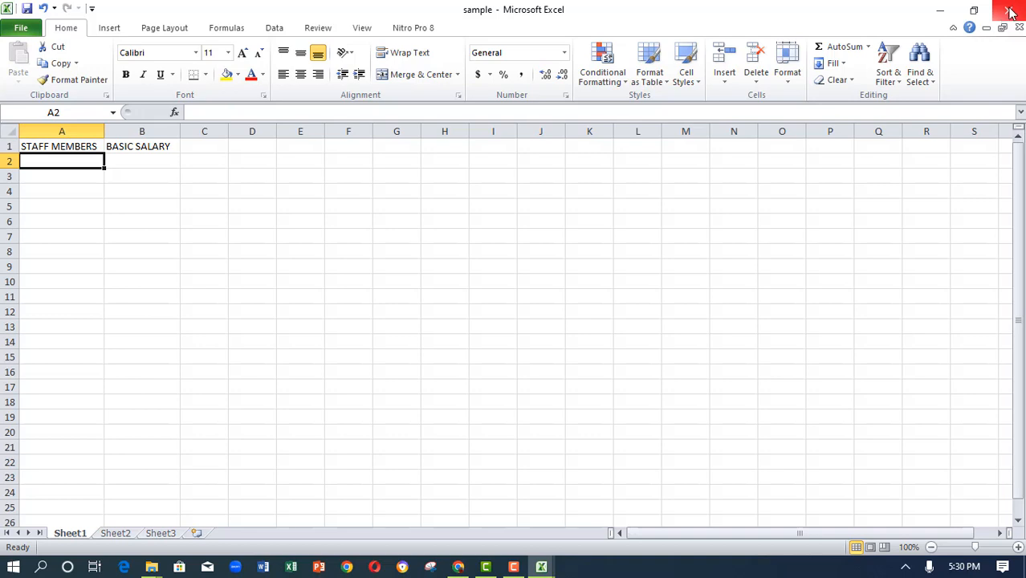
left_click(1010, 11)
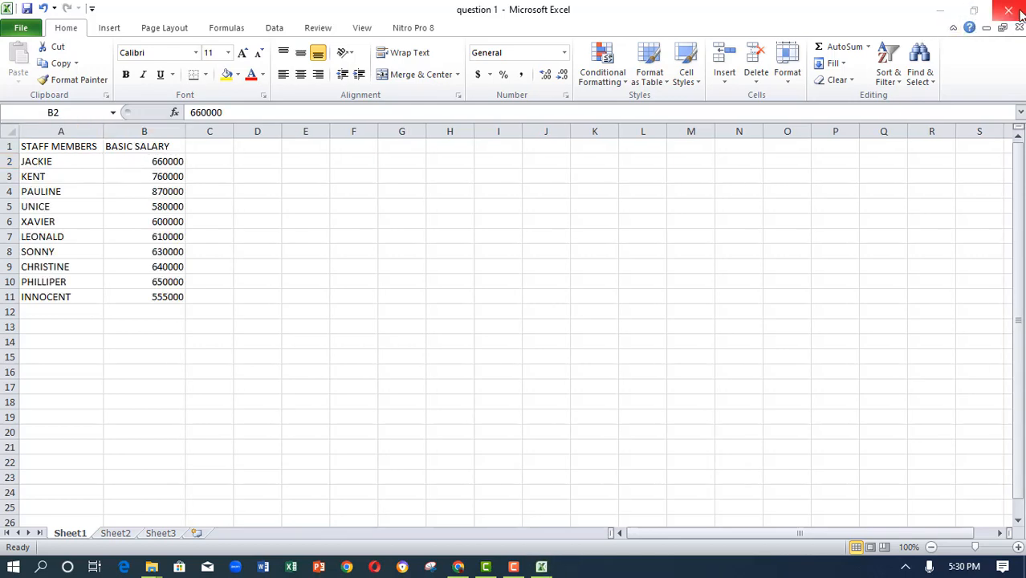
left_click(1013, 9)
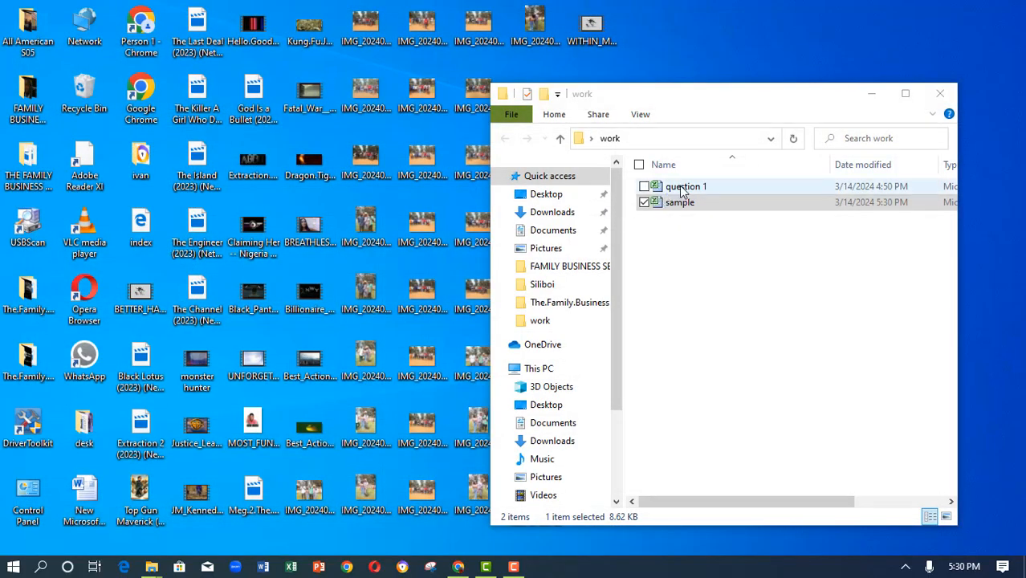
- Reopen the question 1 workbook from the work folder and select its heading cells
left_click(685, 190)
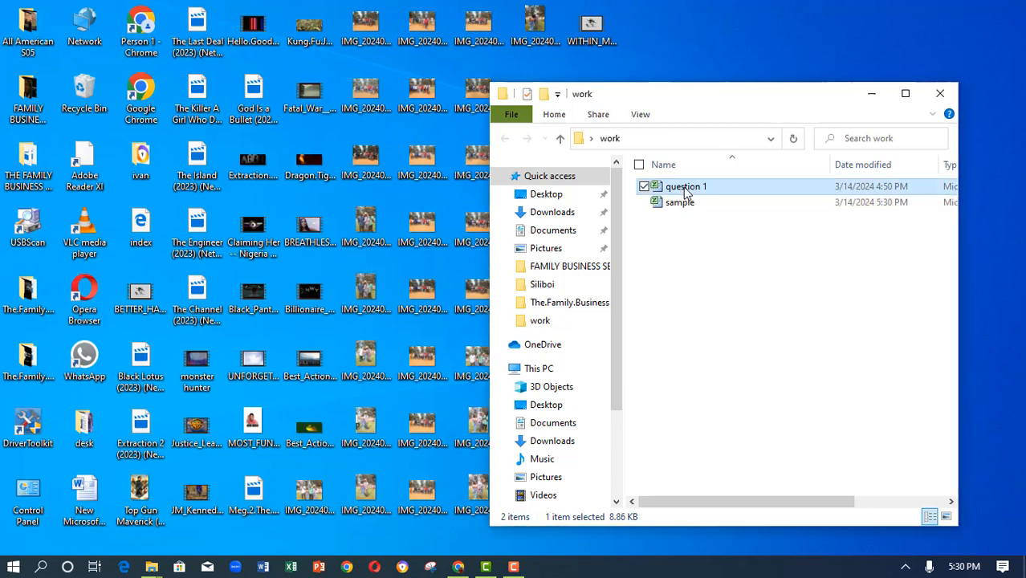
double_click(685, 189)
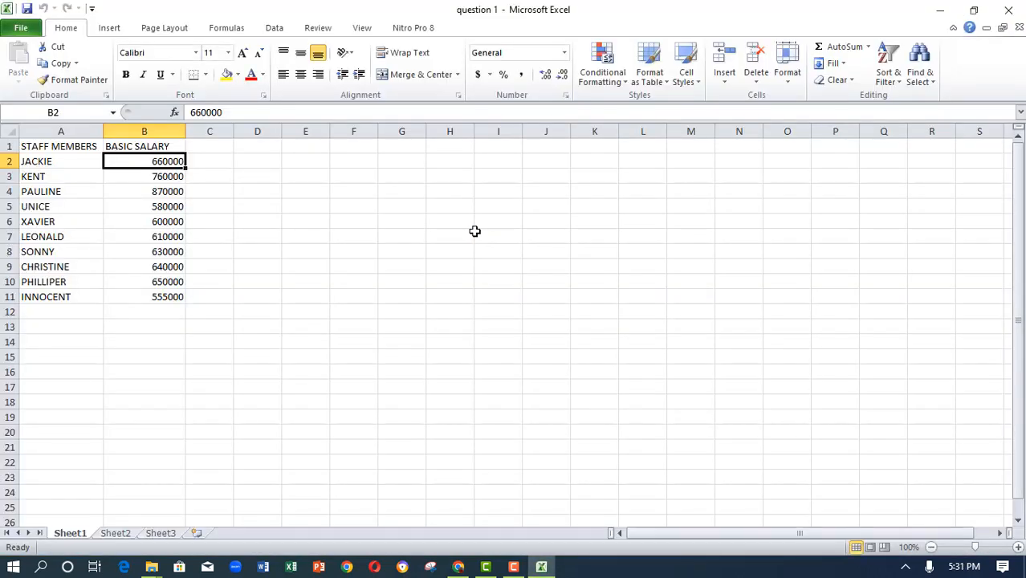
left_click(32, 148)
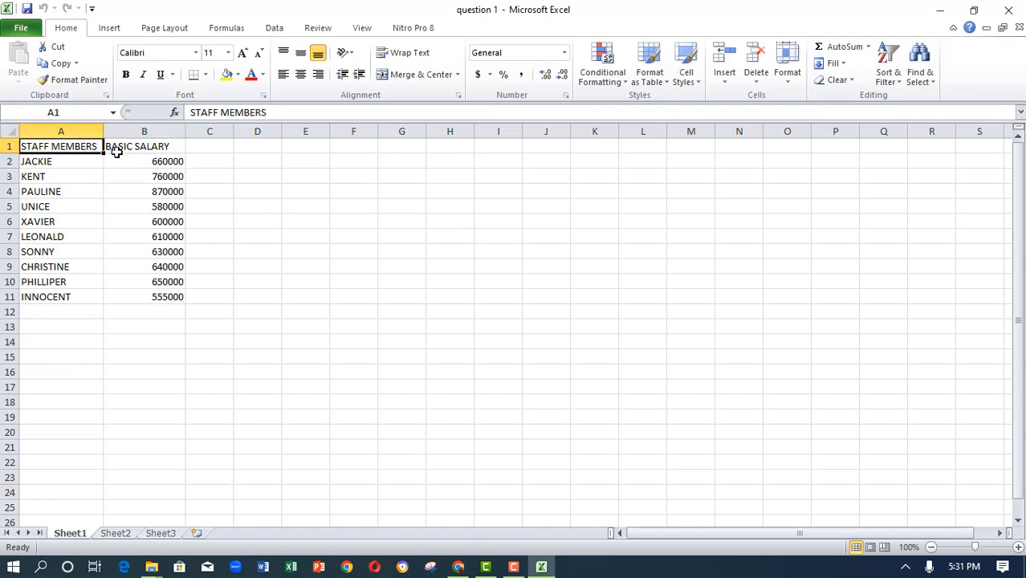
left_click(128, 148)
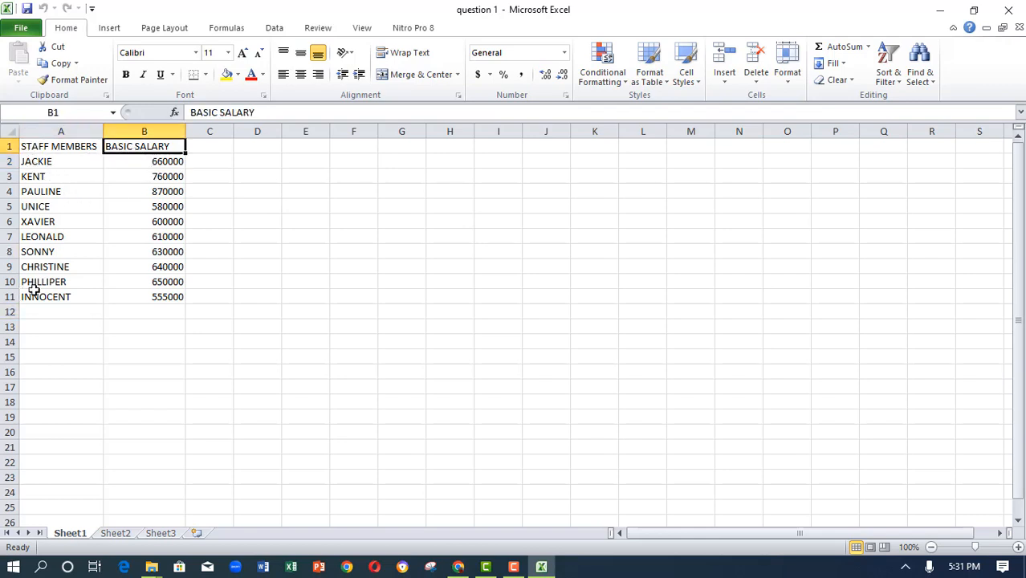
- Enter the heading LUNCH ALLOWANCE in cell C1, checking the question sheet in the browser
left_click(459, 567)
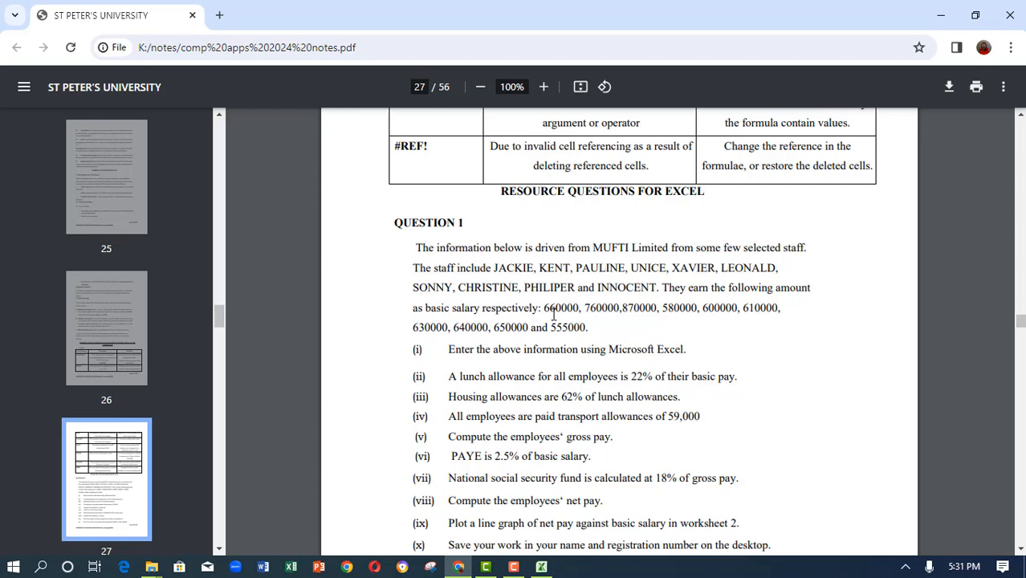
left_click(541, 567)
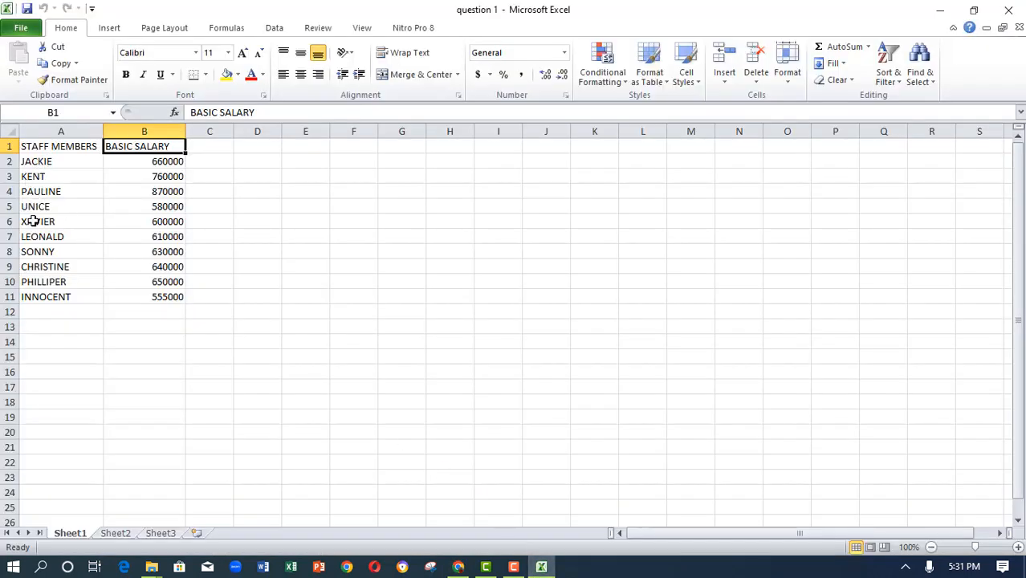
left_click(197, 147)
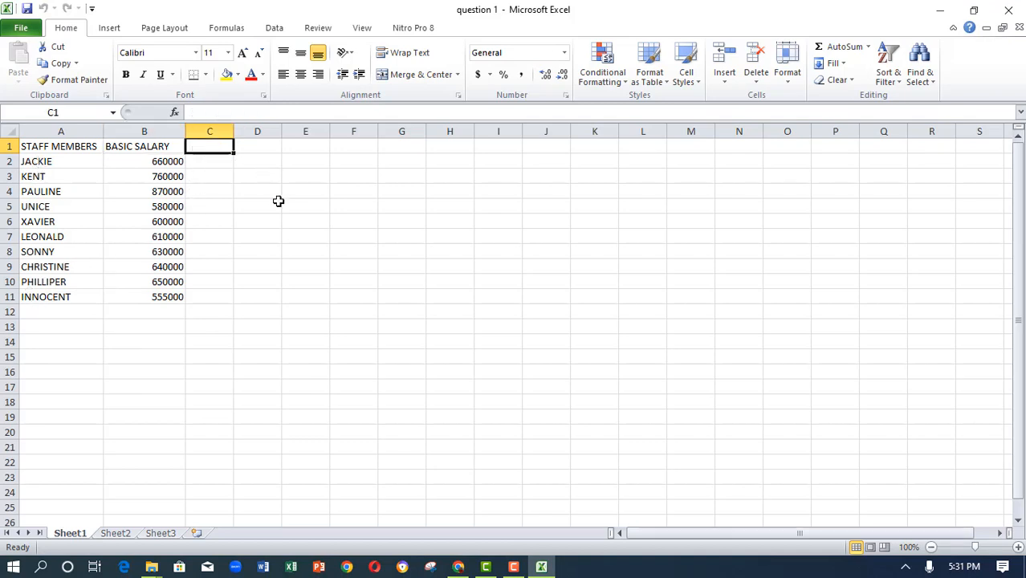
left_click(459, 570)
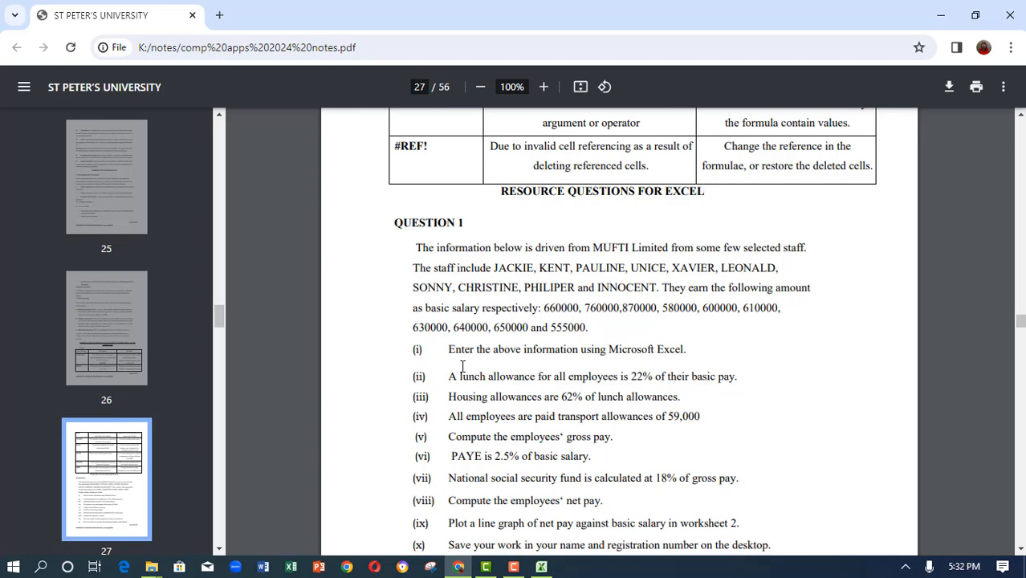
left_click(541, 567)
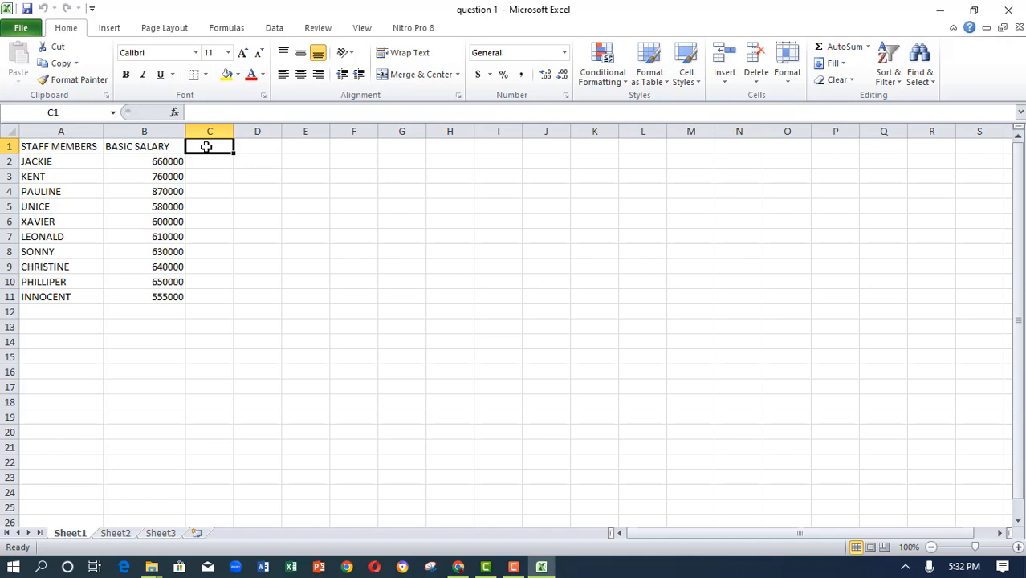
type("LUN")
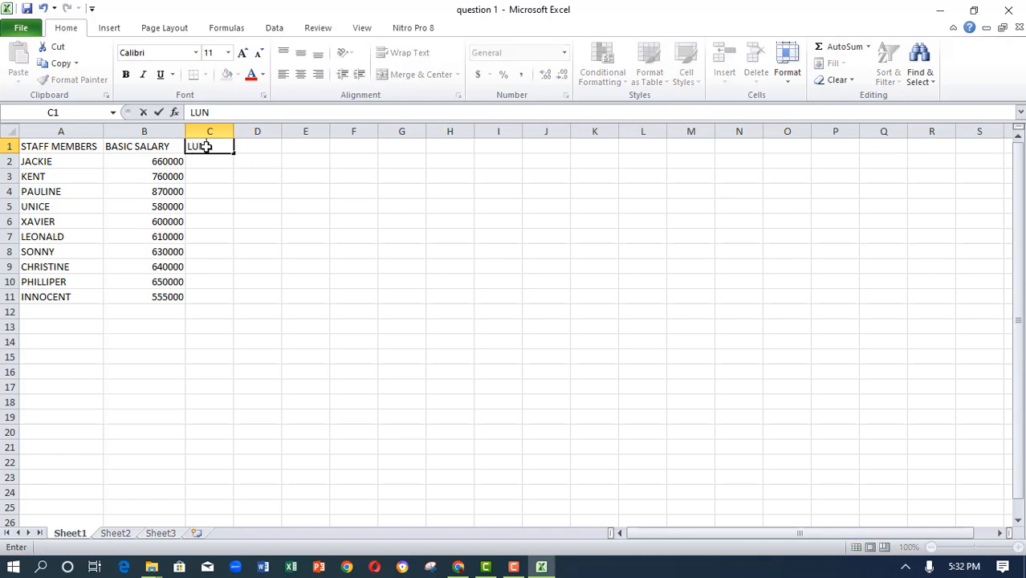
type("CH ALLOWANCE")
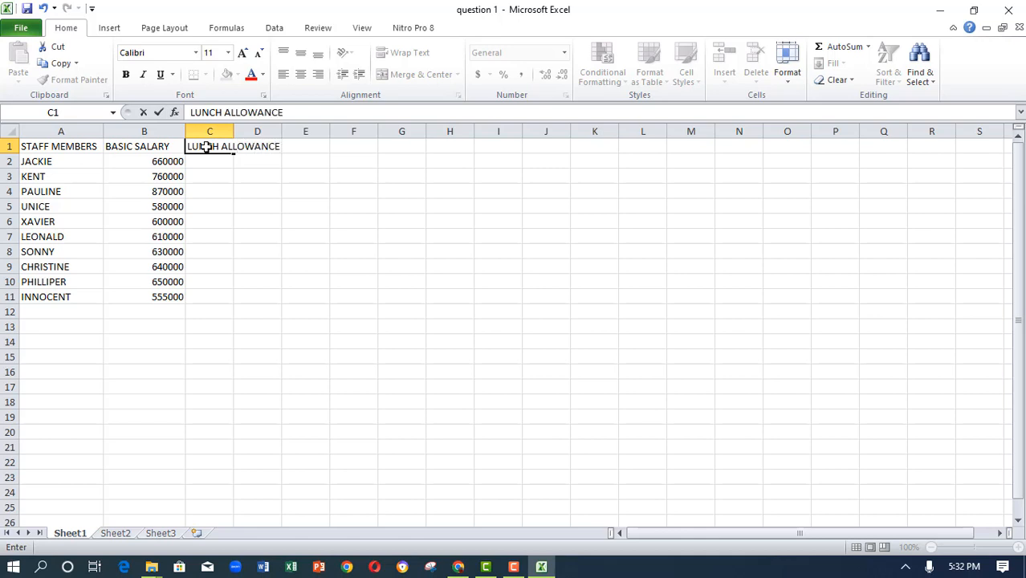
- Confirm the LUNCH ALLOWANCE heading in C1 and widen column C to fit it
key("Return")
left_click(202, 146)
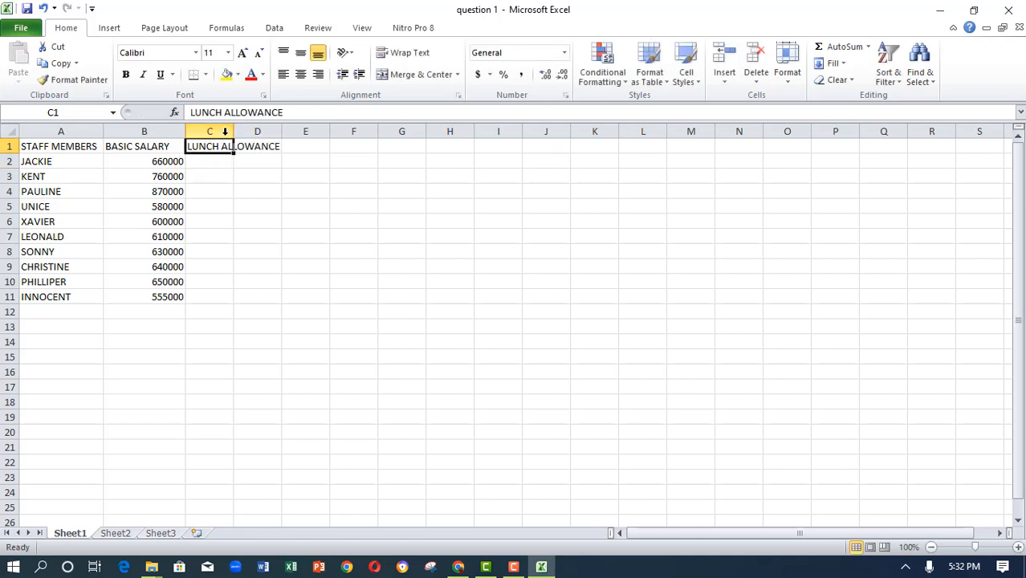
left_click_drag(233, 130, 286, 127)
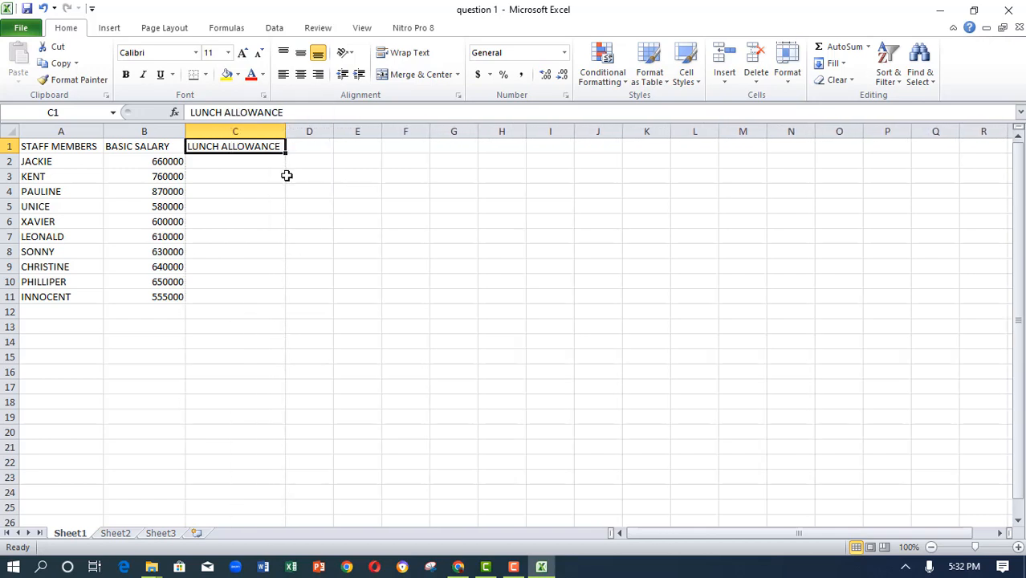
- Enter the formula =22%*6600000 in C2, checking the lunch allowance rate on the question sheet, and fill it down to C11
left_click(229, 165)
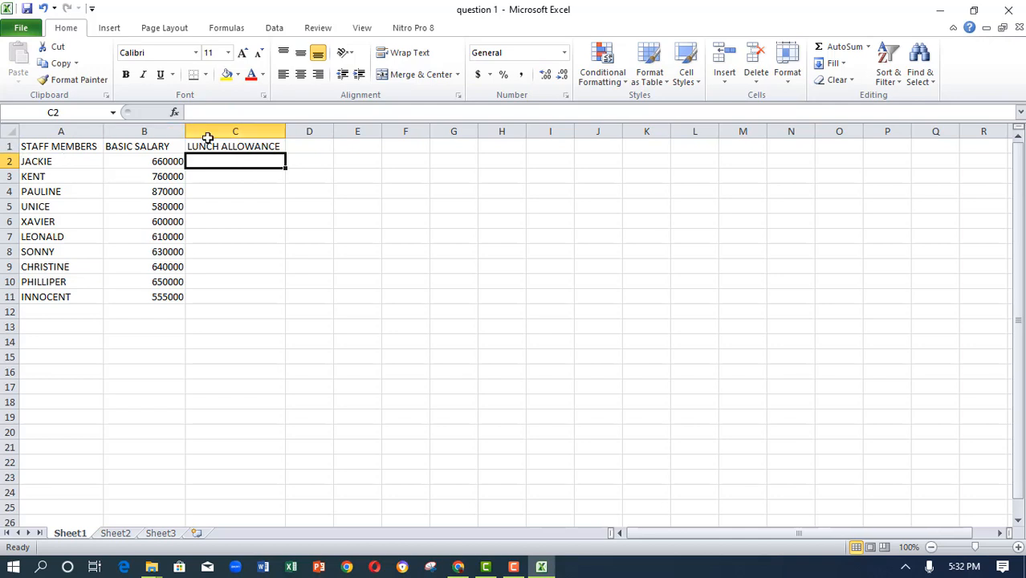
left_click(66, 113)
left_click(66, 113)
left_click(241, 162)
type("=")
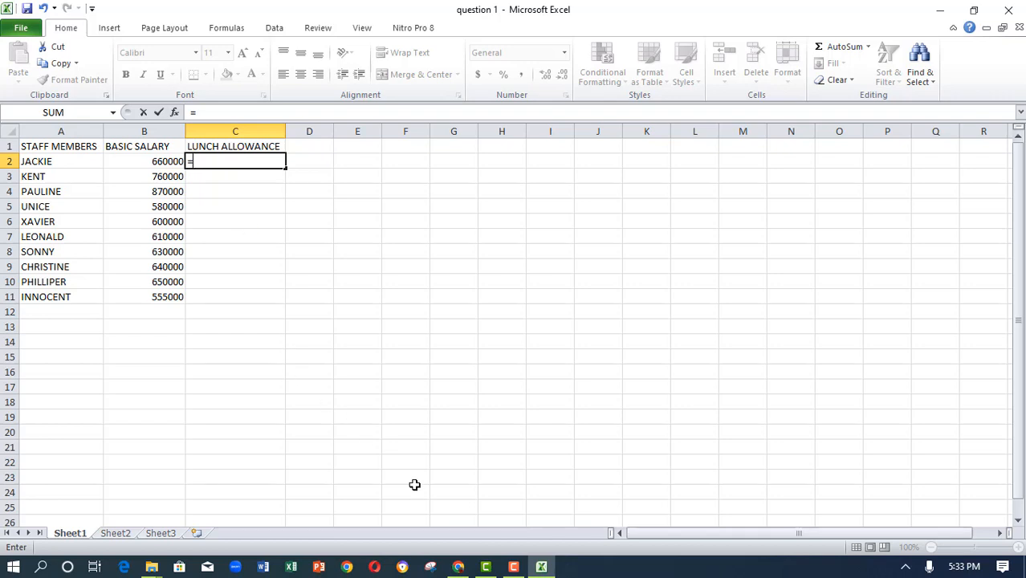
left_click(458, 566)
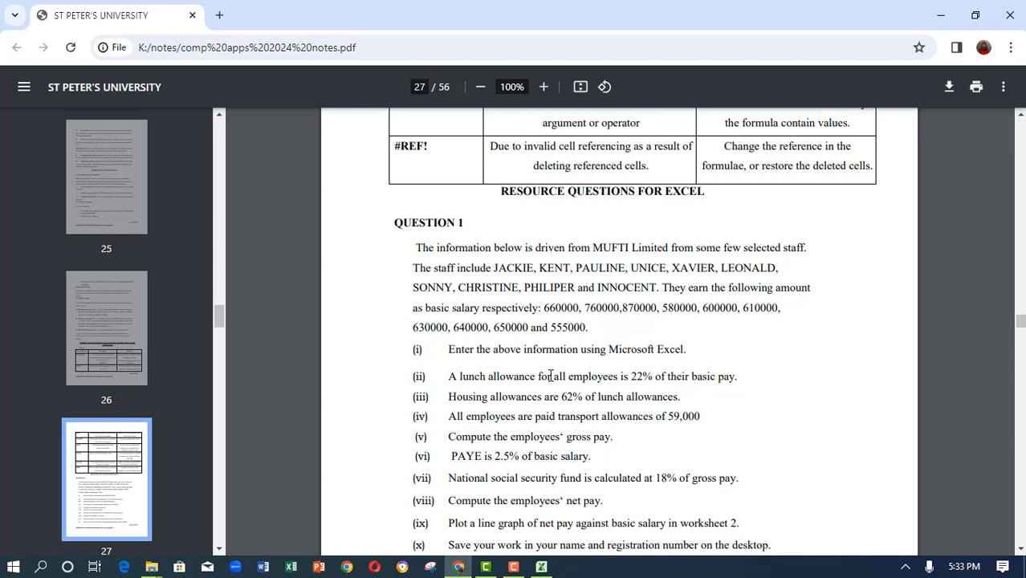
left_click(542, 566)
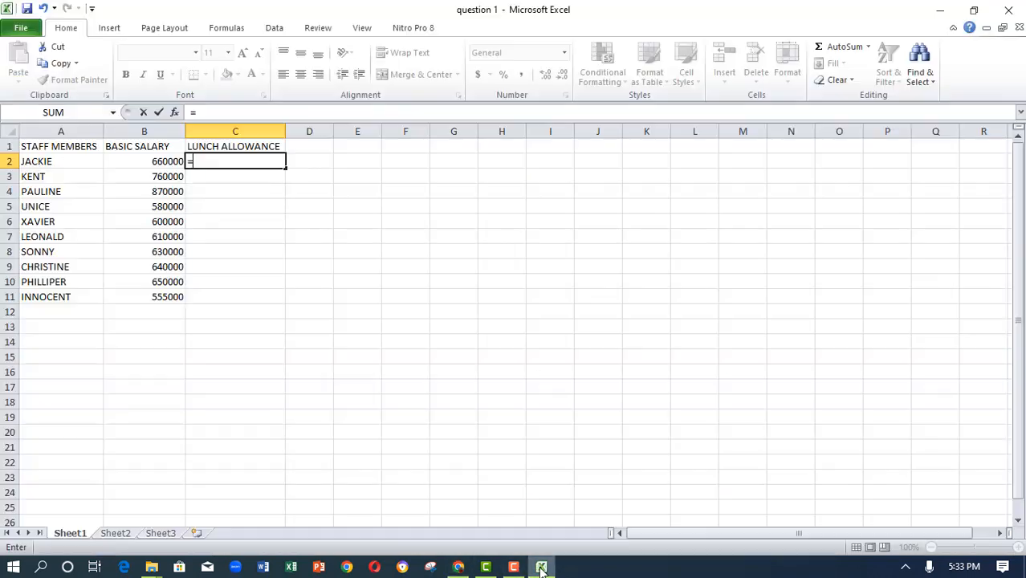
type("22%")
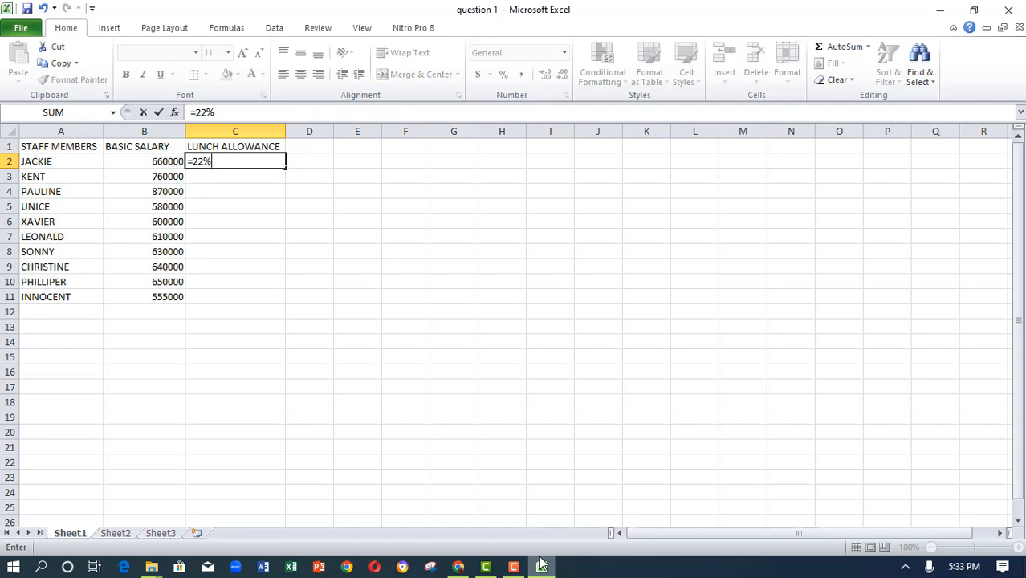
type("*")
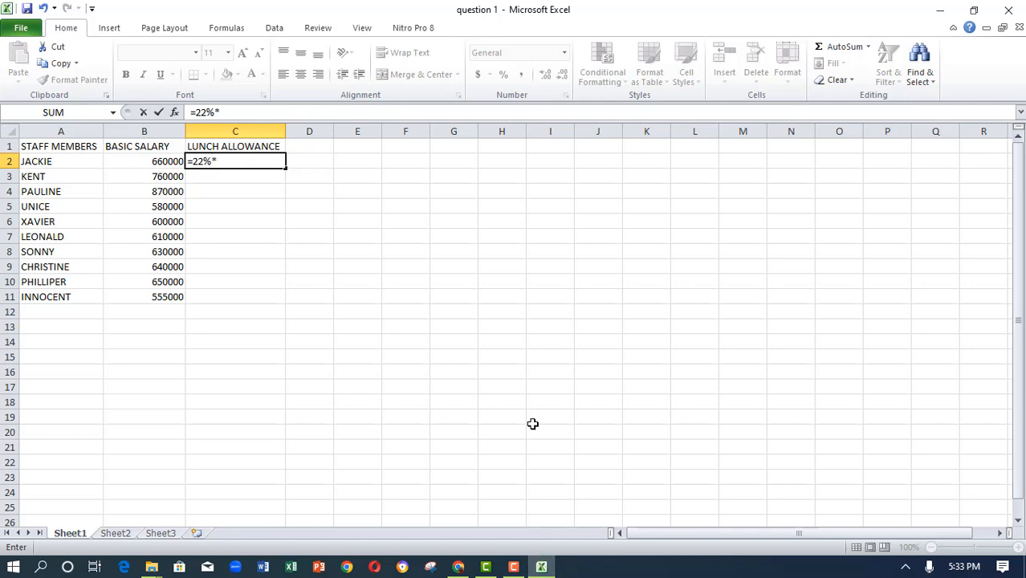
left_click(138, 146)
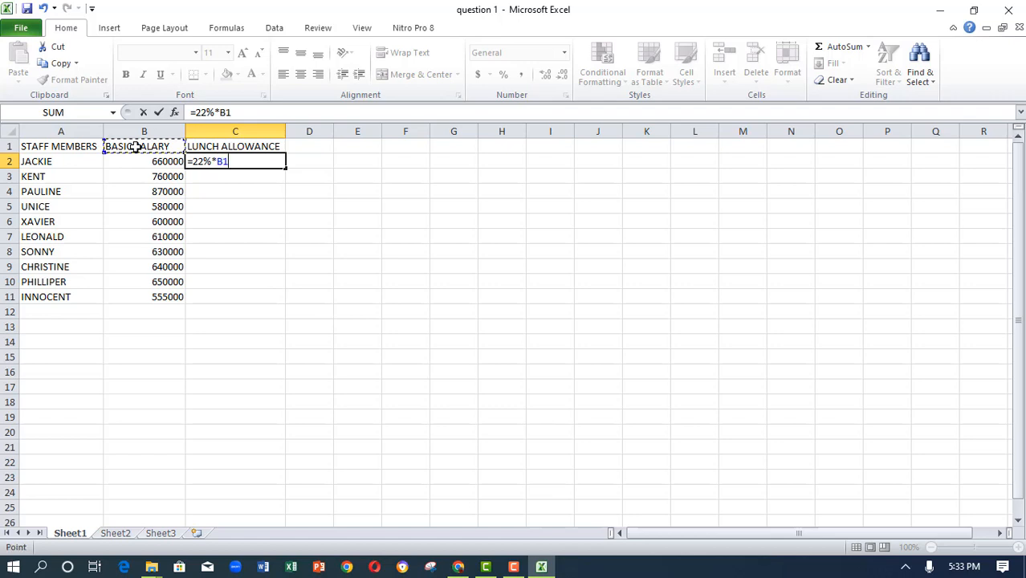
left_click(138, 164)
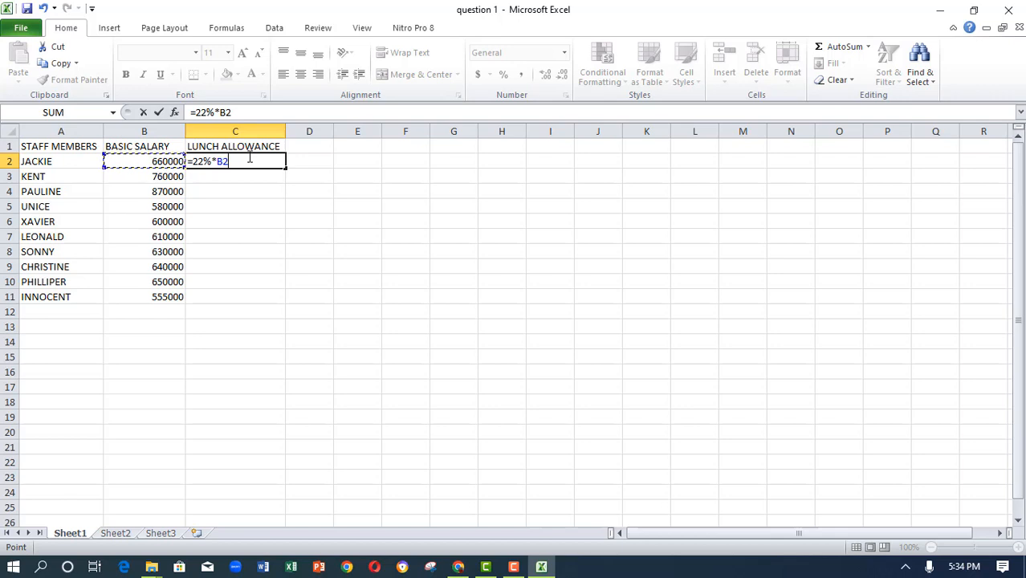
key("BackSpace")
key("BackSpace")
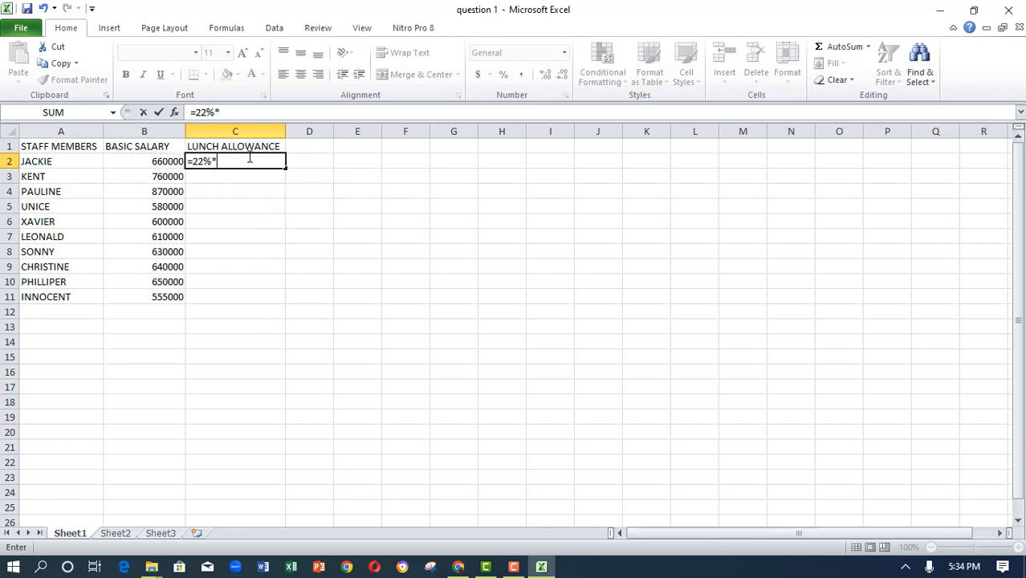
type("6600000")
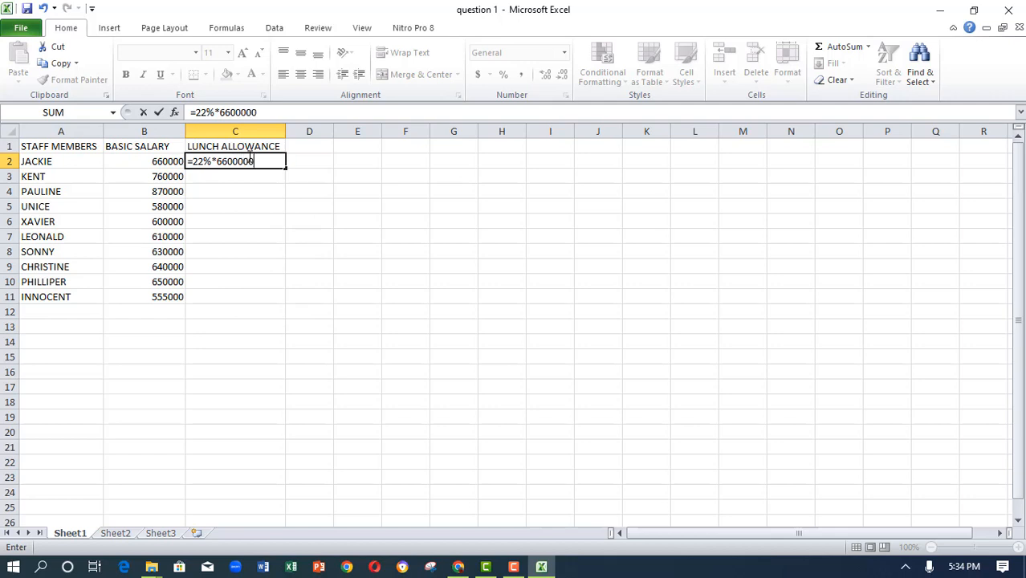
left_click(160, 112)
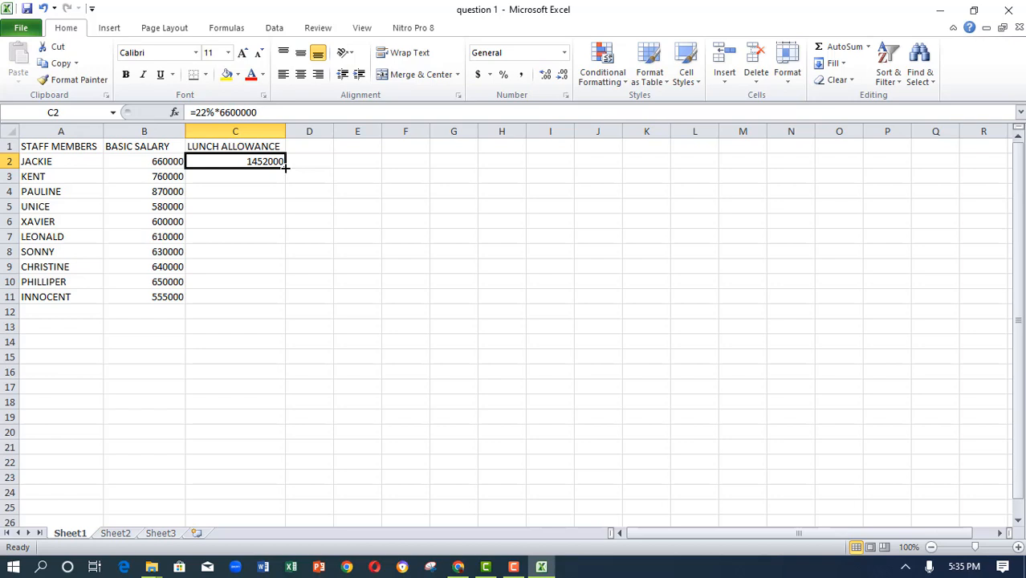
left_click_drag(285, 167, 285, 167)
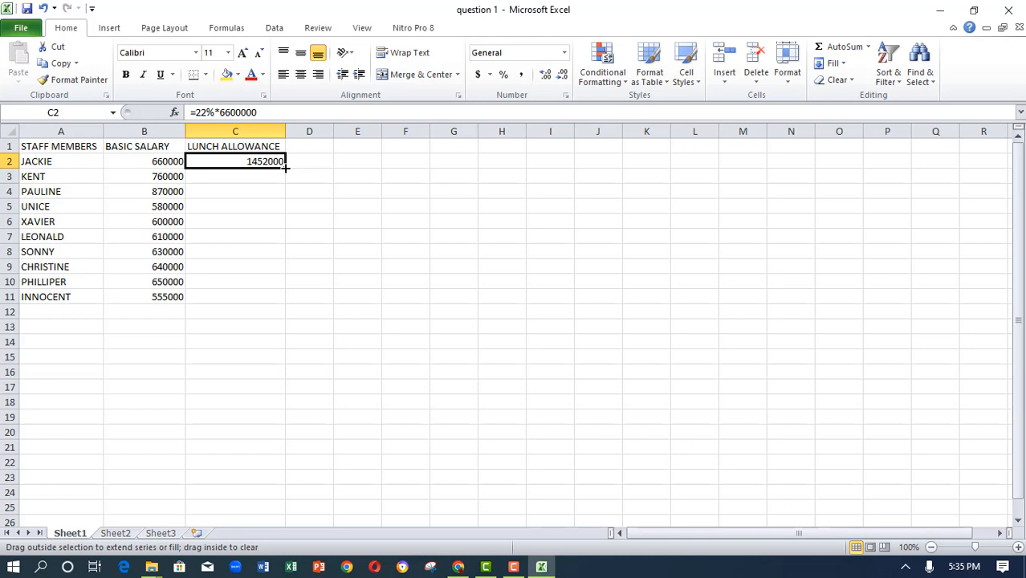
left_click_drag(285, 167, 276, 300)
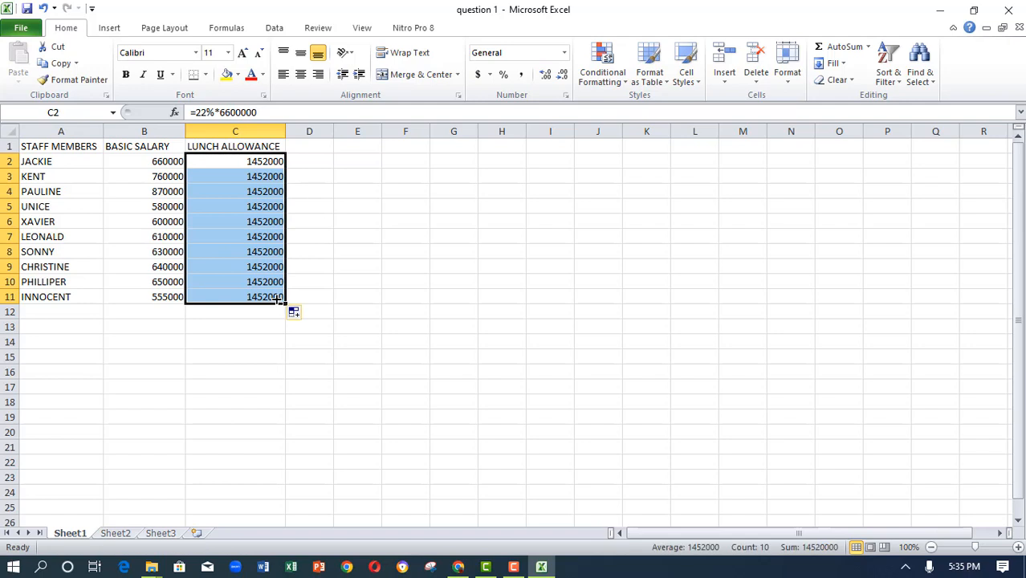
- Correct the C2 lunch allowance formula to =22%*B2 and fill it down to C11
left_click(244, 161)
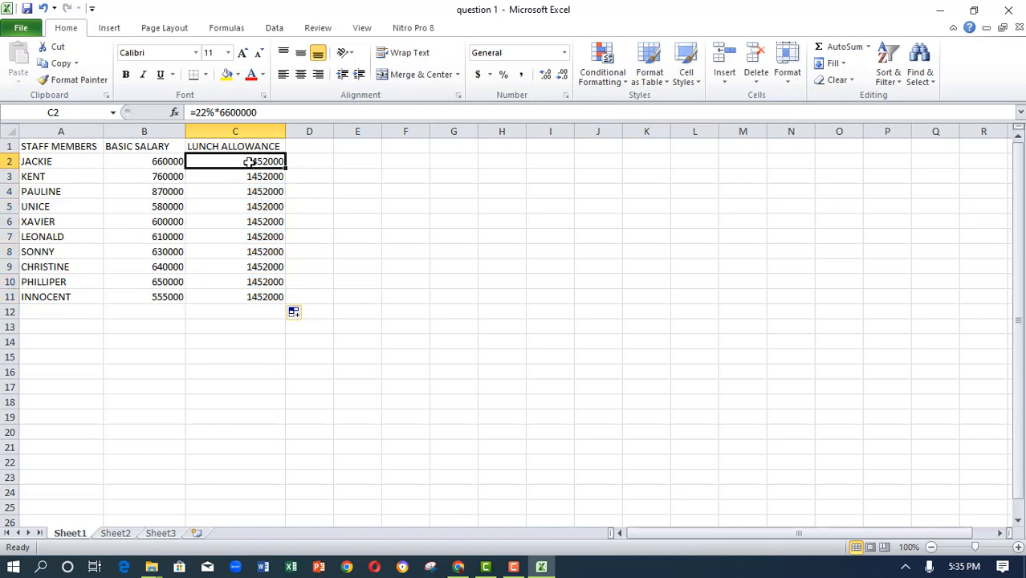
double_click(250, 161)
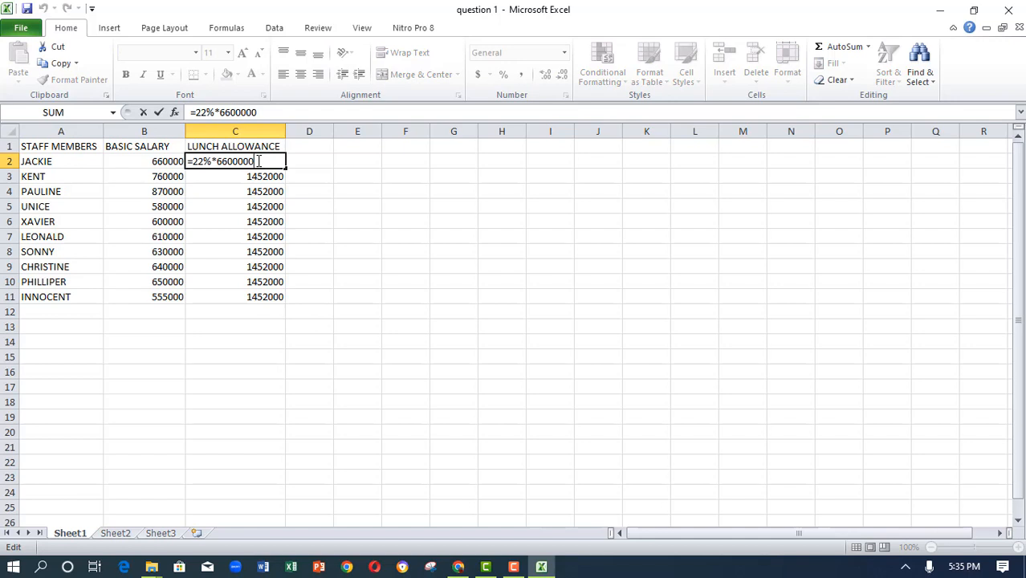
key("BackSpace")
key("BackSpace")
key("BackSpace")
key("BackSpace")
key("BackSpace")
key("BackSpace")
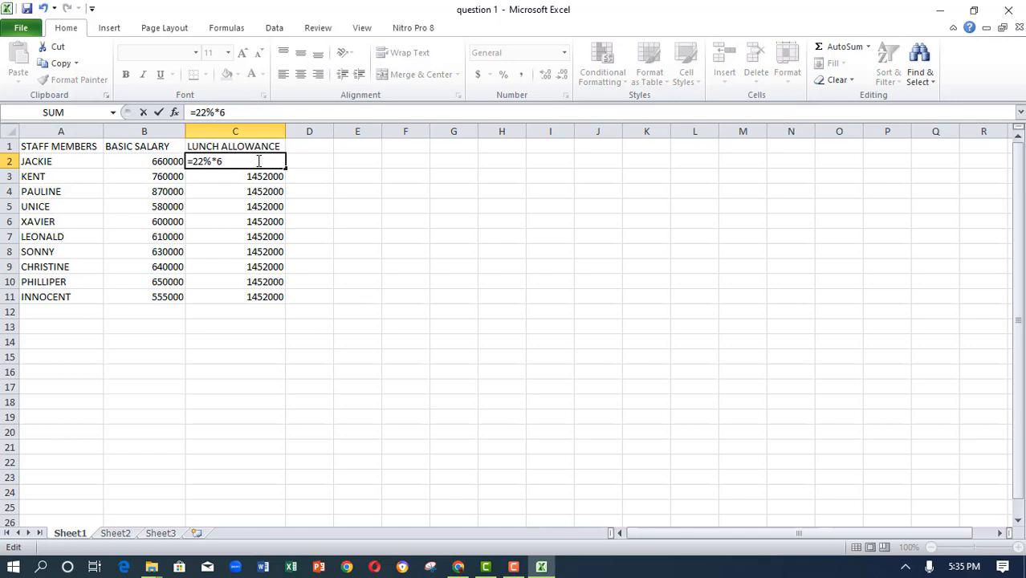
key("BackSpace")
type("B2")
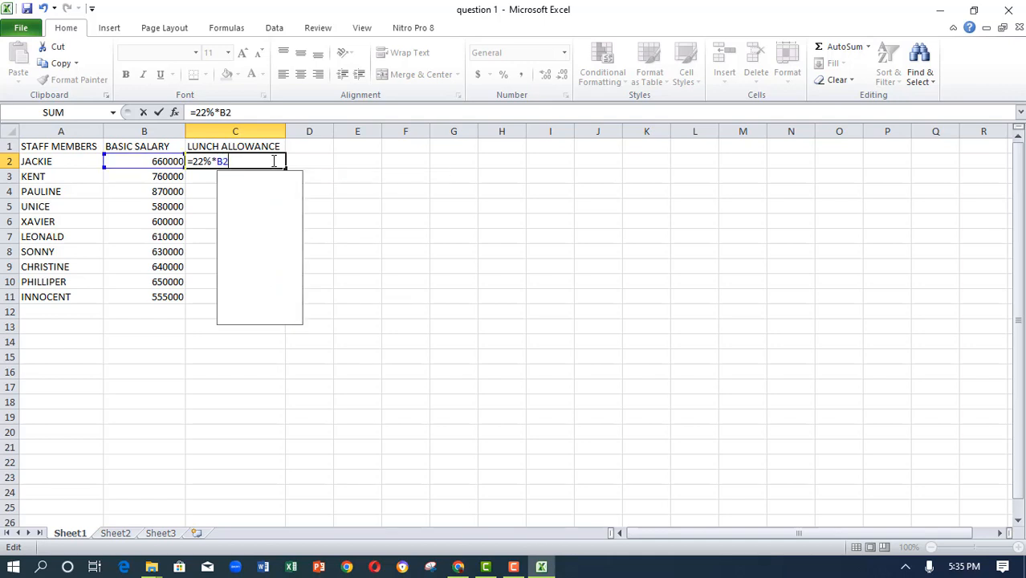
key("BackSpace")
key("BackSpace")
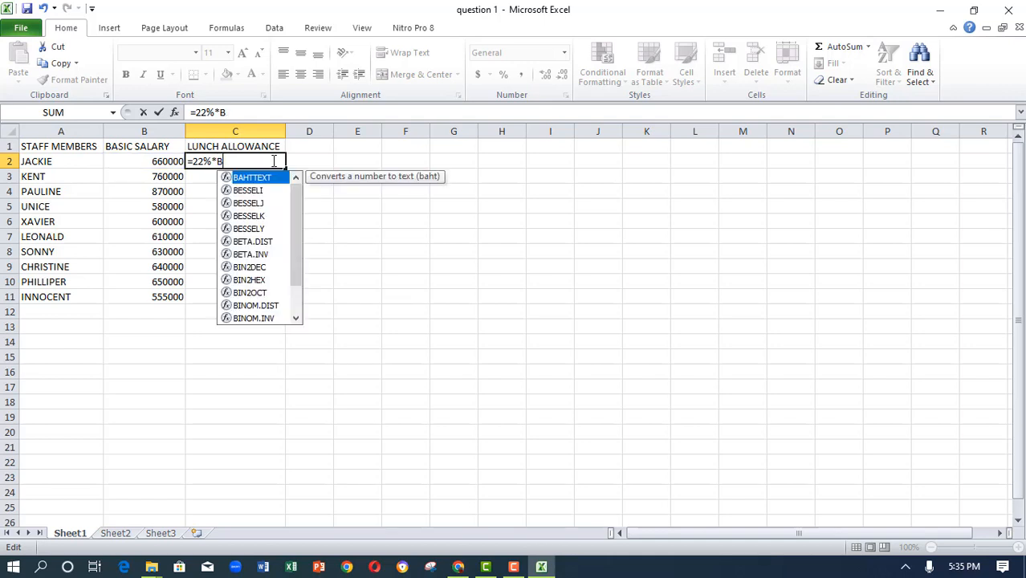
left_click(177, 161)
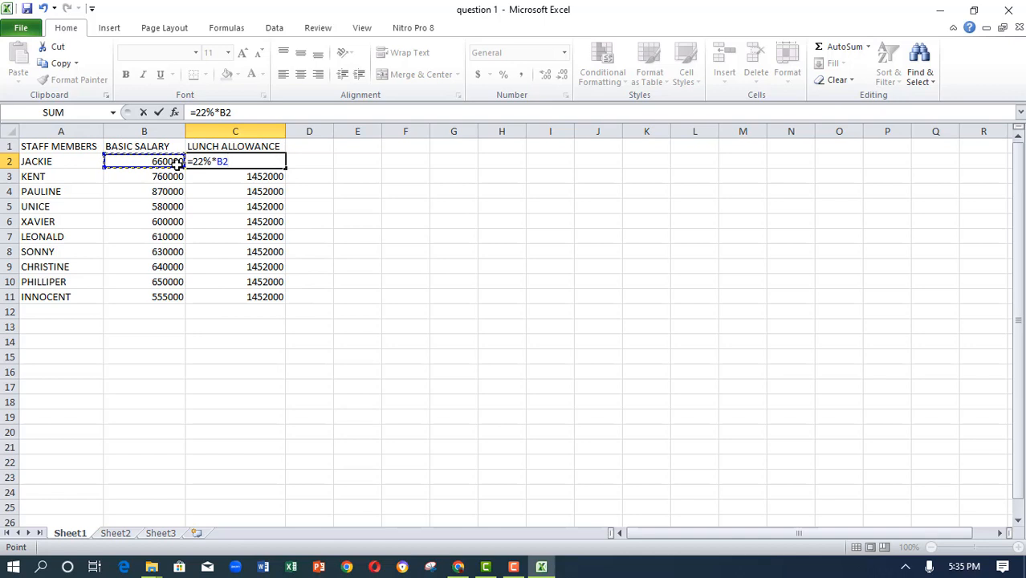
left_click(161, 113)
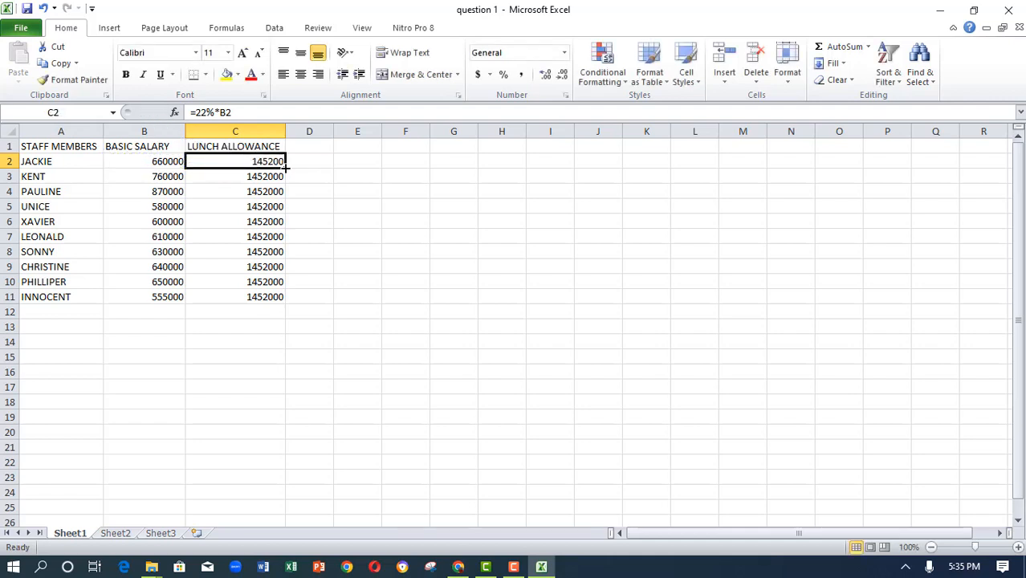
left_click_drag(284, 167, 272, 295)
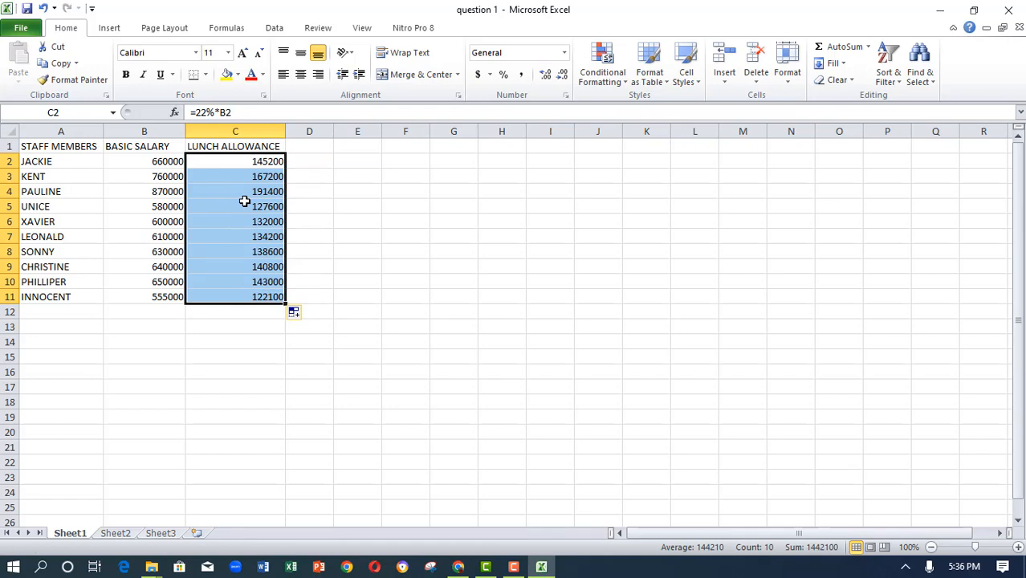
- Enter the heading HOUSING ALLOWANCE in D1 after checking the question sheet, and widen column D to fit it
left_click(297, 145)
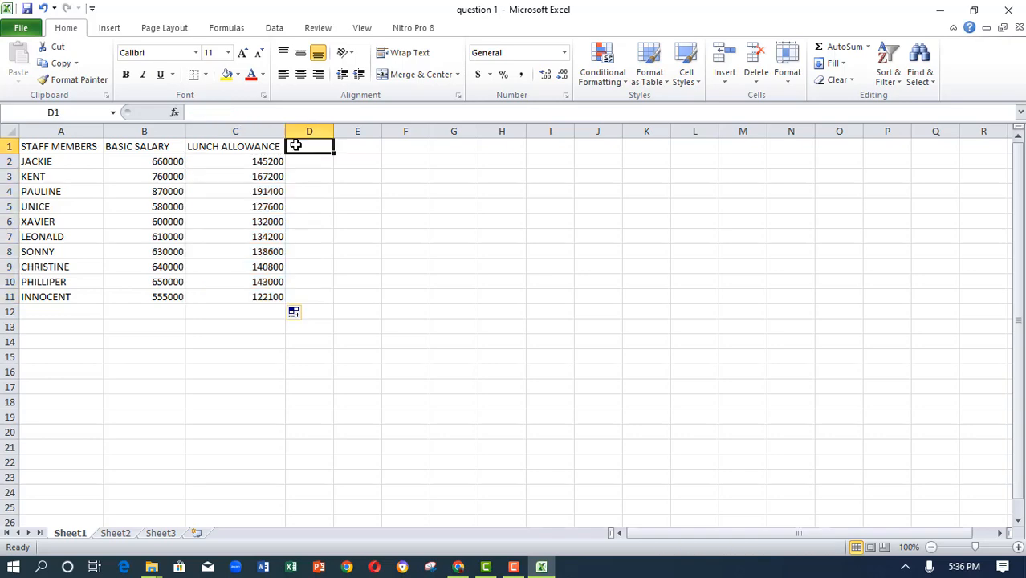
left_click(459, 568)
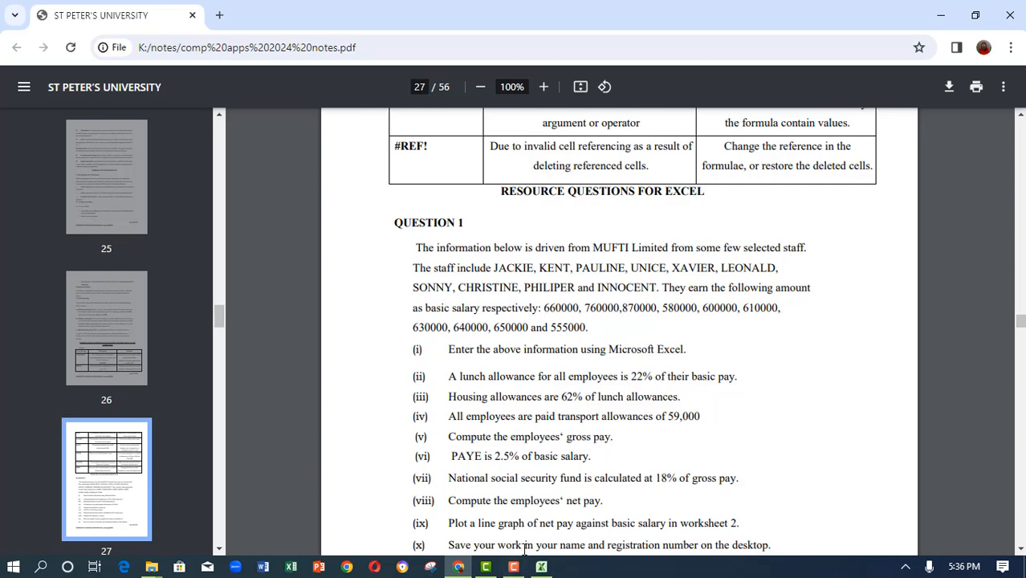
left_click(543, 565)
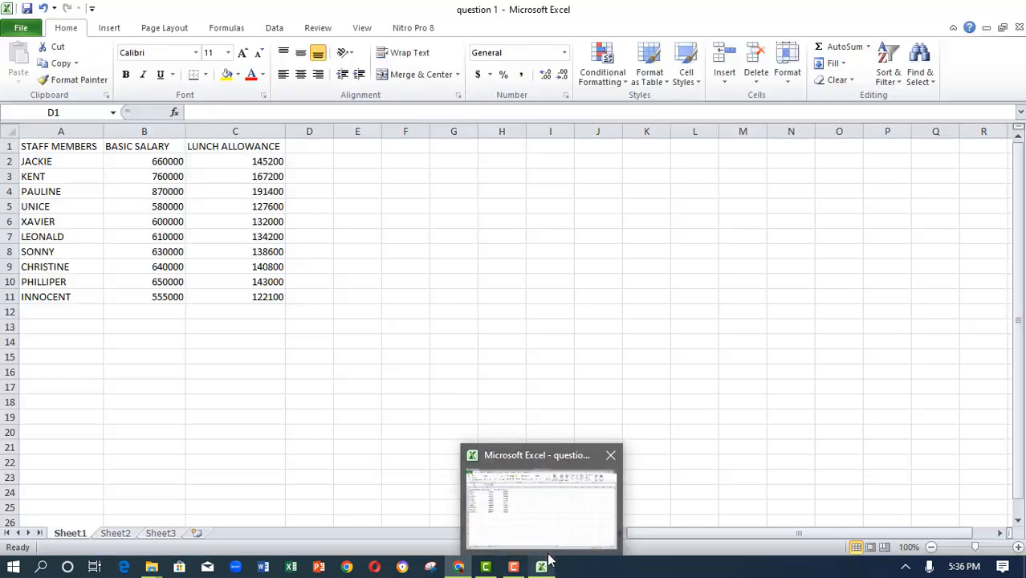
key("alt+Tab")
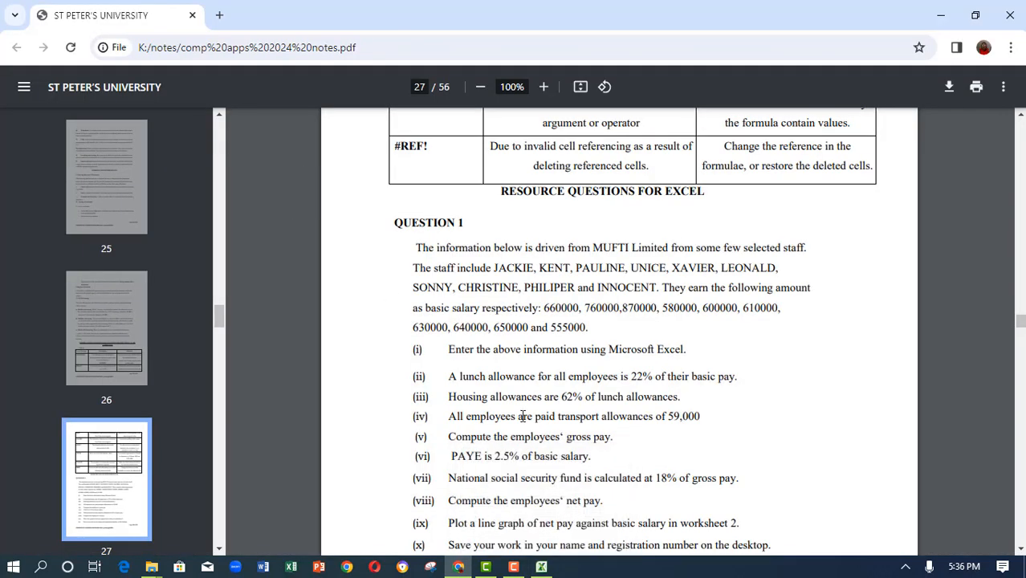
left_click(541, 567)
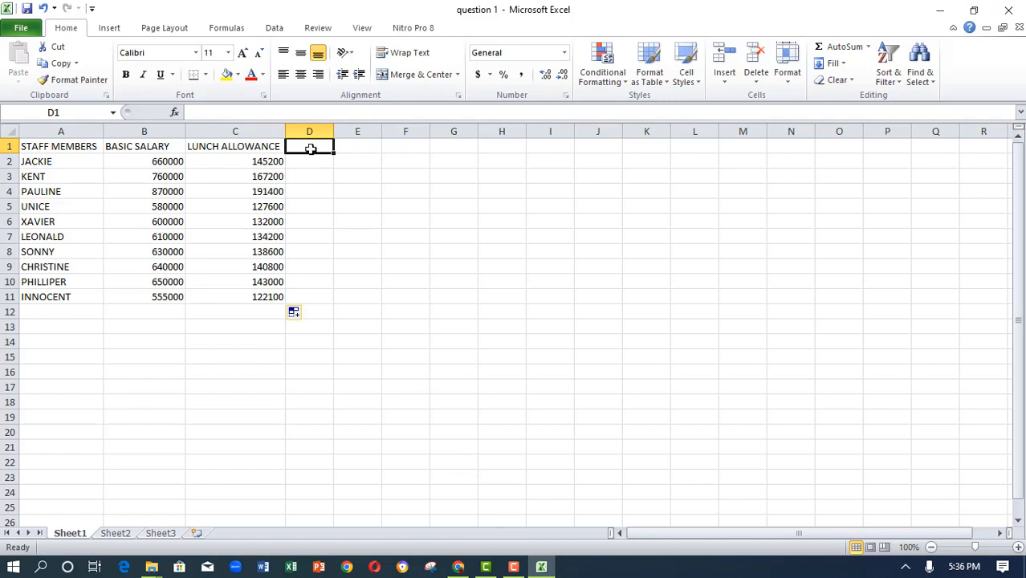
type("H")
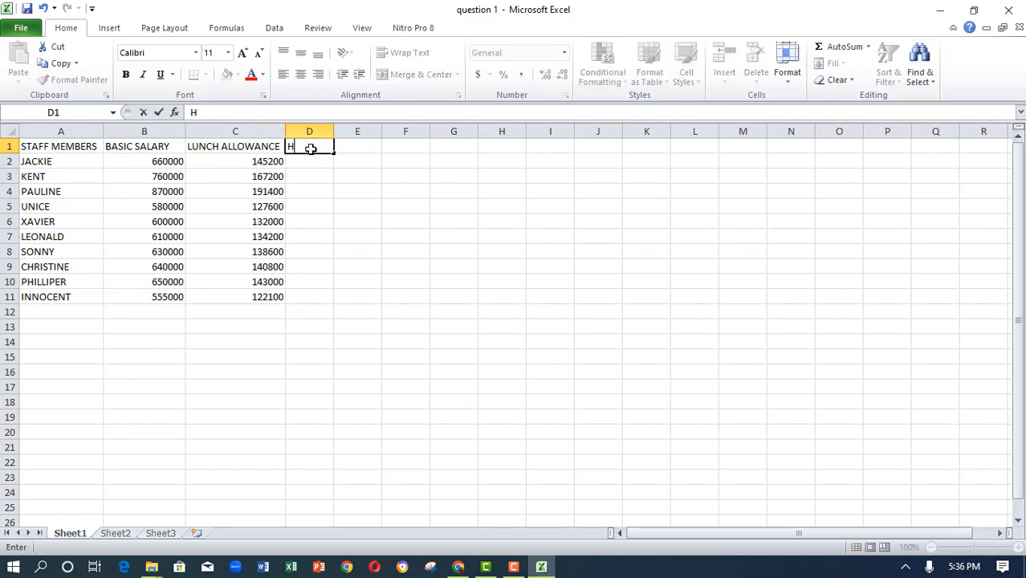
type("OUSING ALLO")
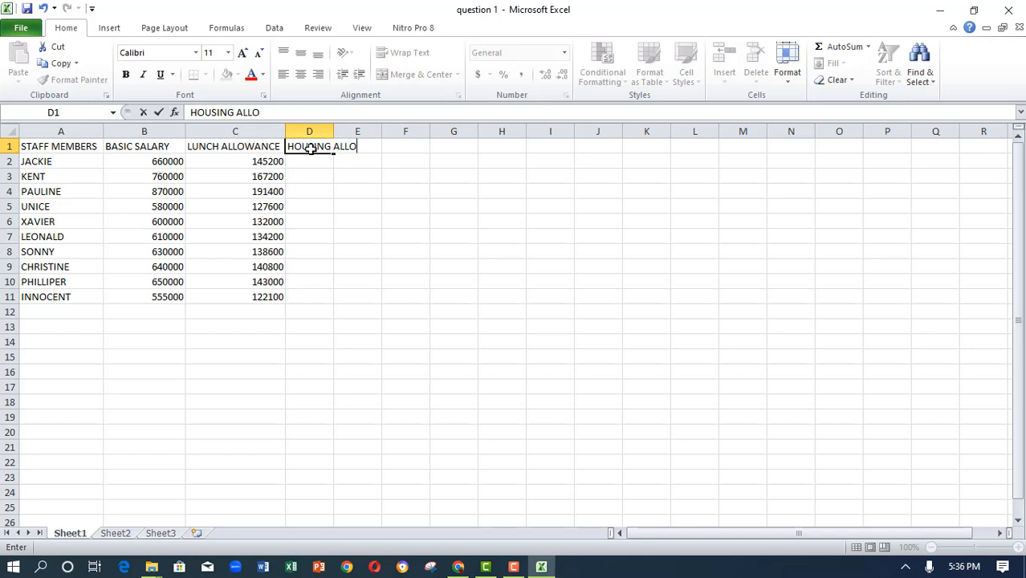
type("WANCE")
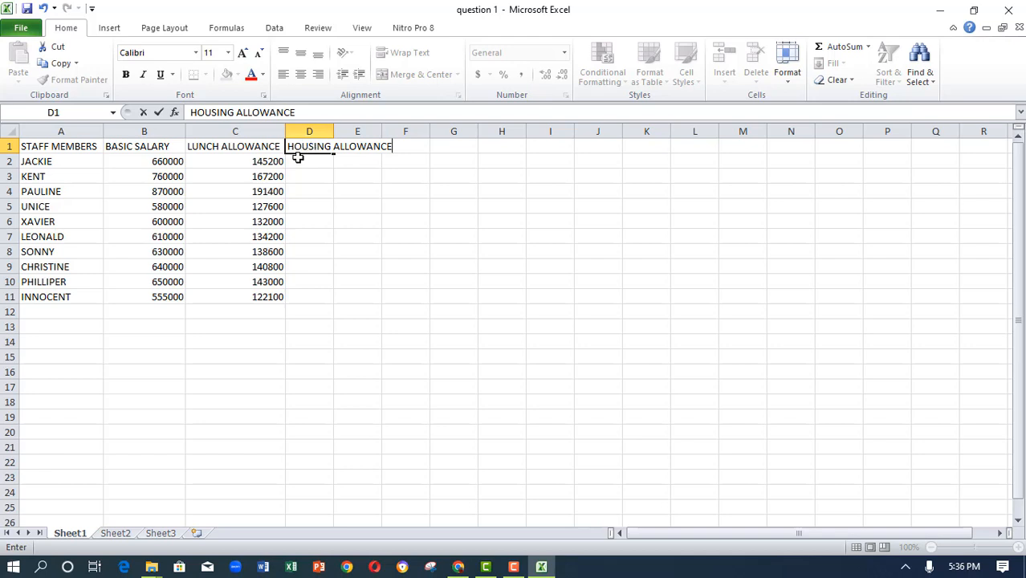
left_click(301, 160)
left_click_drag(332, 131, 395, 130)
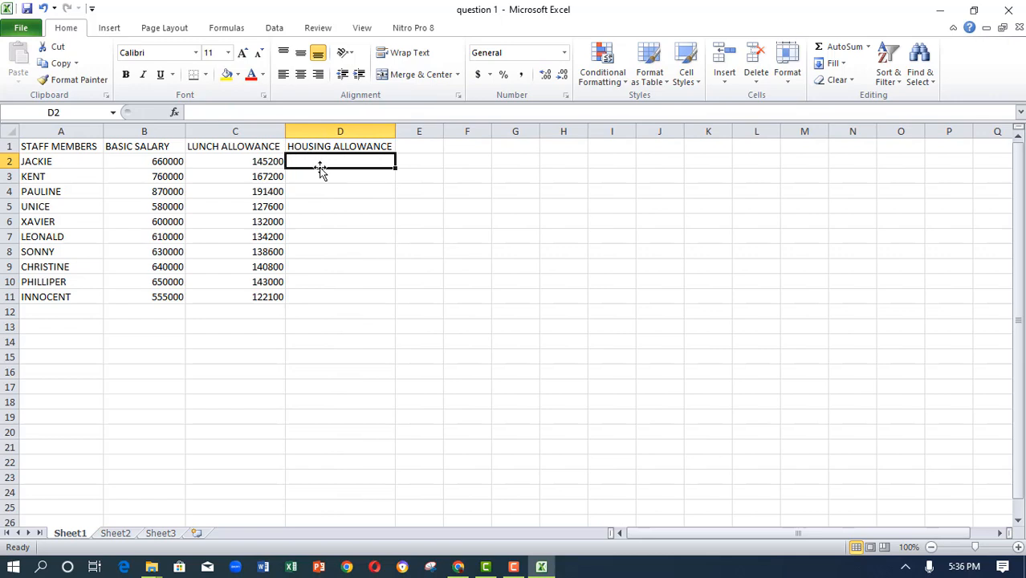
- Enter the housing allowance formula =62%*C2 in D2 and fill it down to D11
type("=")
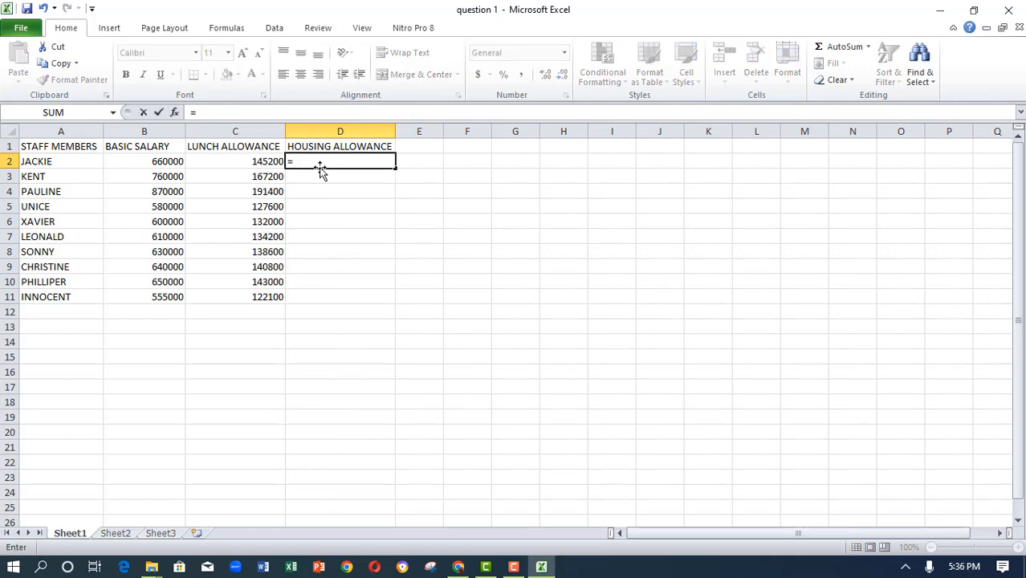
type("62%")
left_click(240, 161)
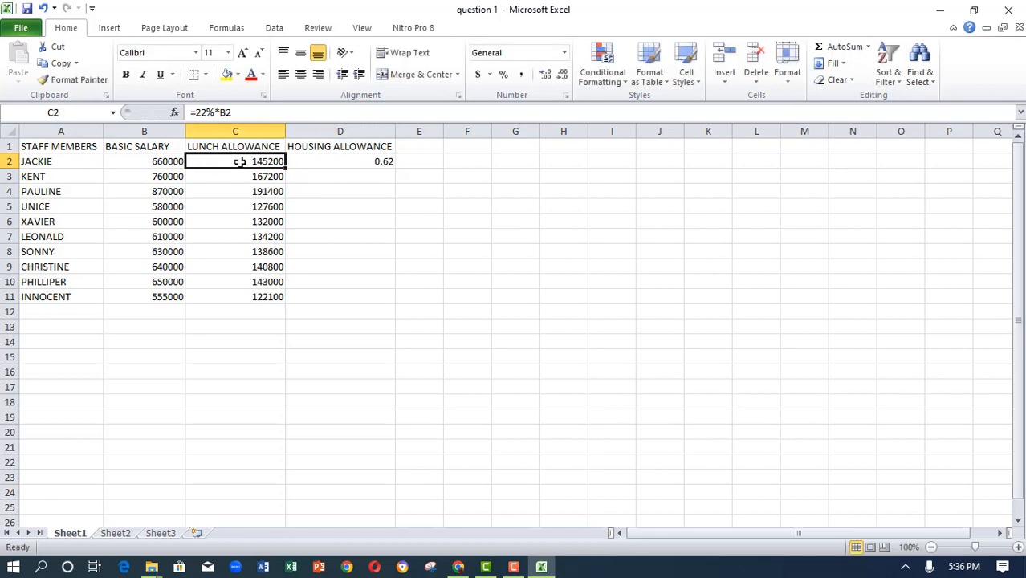
left_click(322, 160)
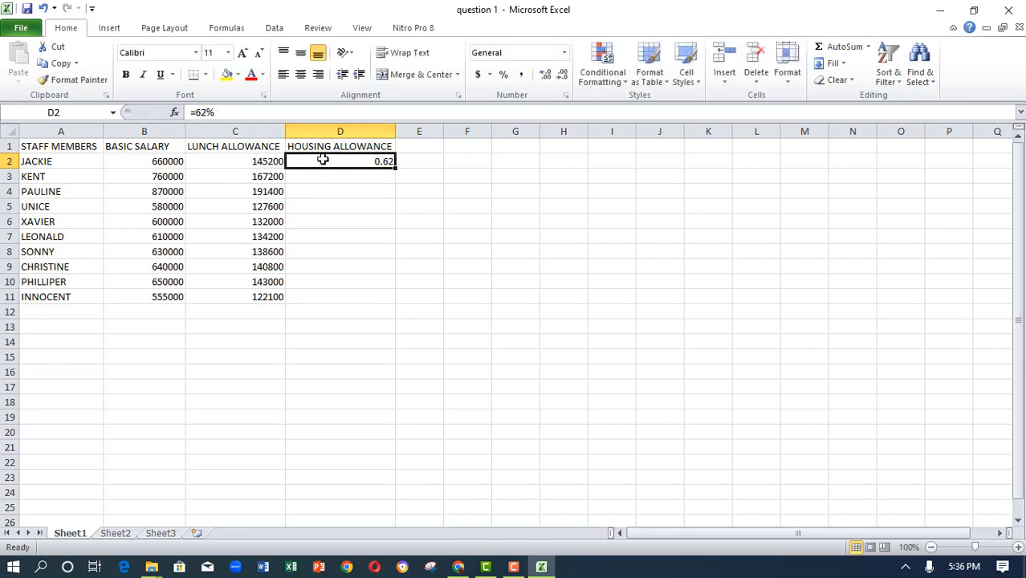
double_click(328, 161)
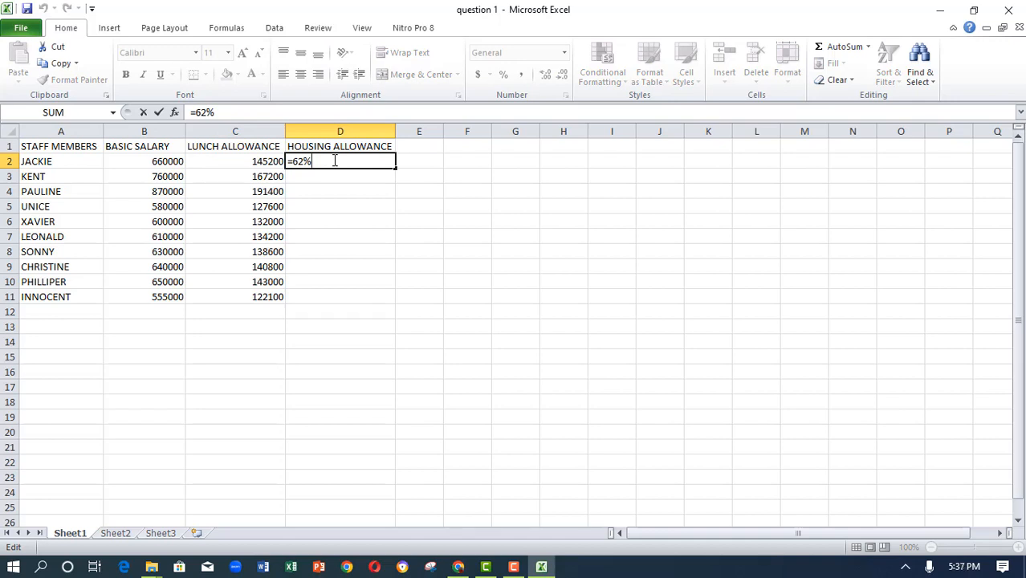
type("*")
left_click(246, 161)
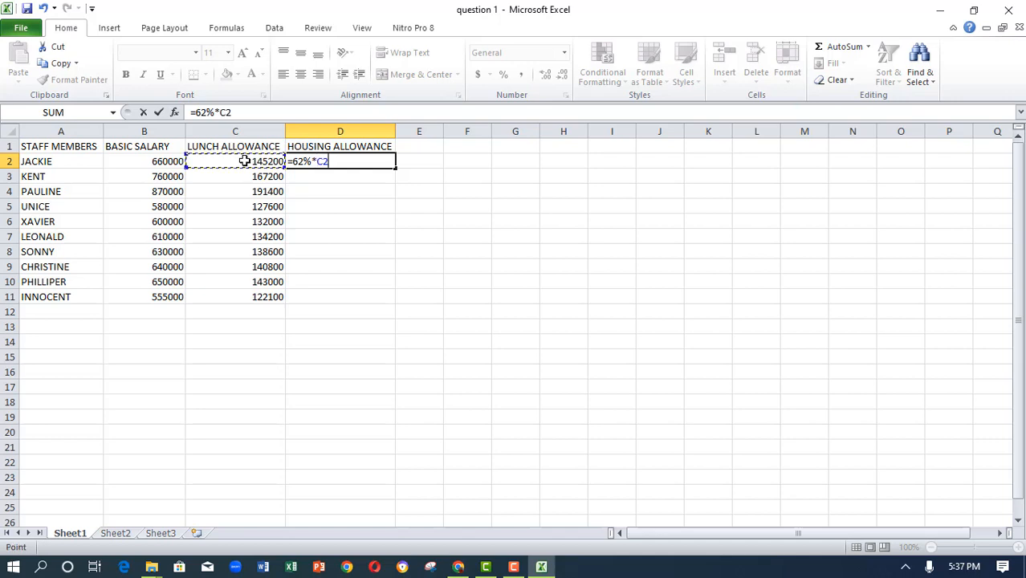
left_click(159, 113)
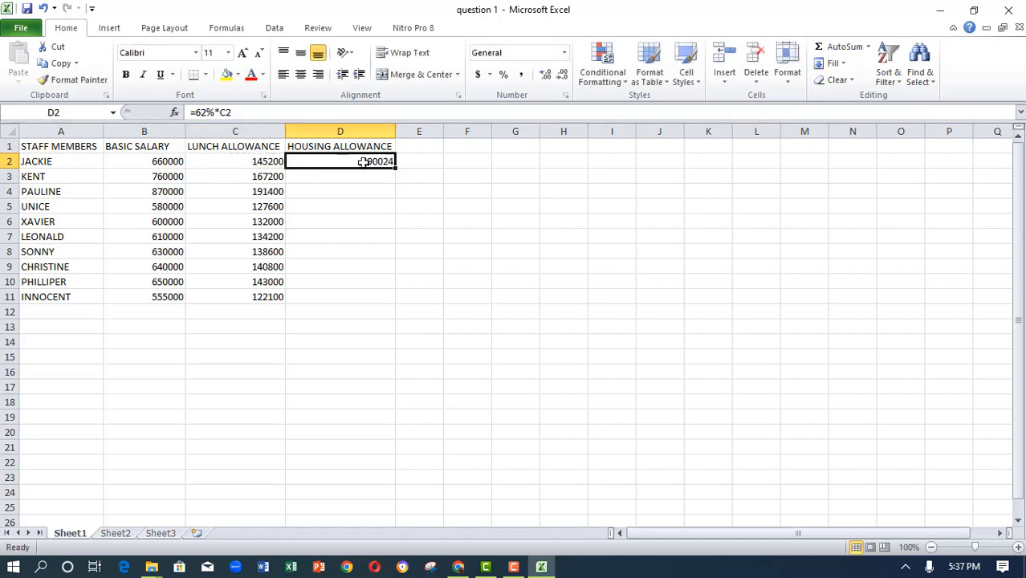
left_click_drag(396, 169, 374, 301)
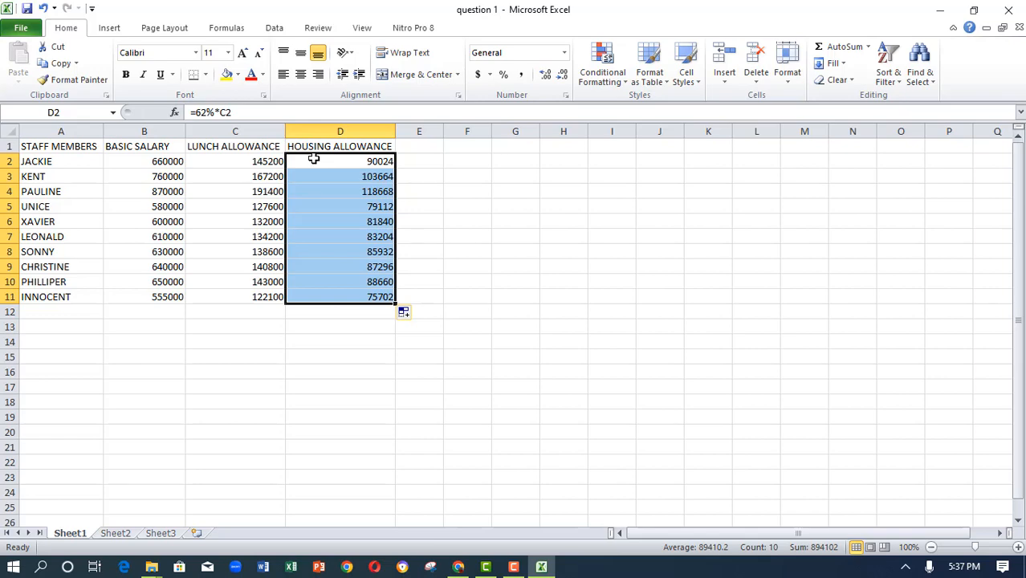
- Check the question sheet, then enter the heading TRANSPORT ALLOWANCE in E1 and widen column E to fit it
left_click(457, 566)
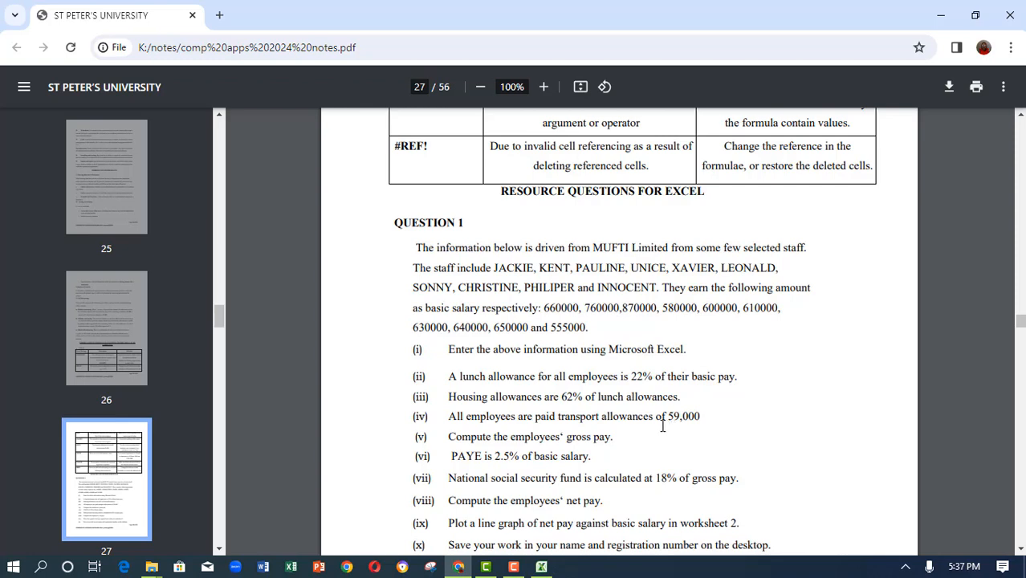
left_click(541, 567)
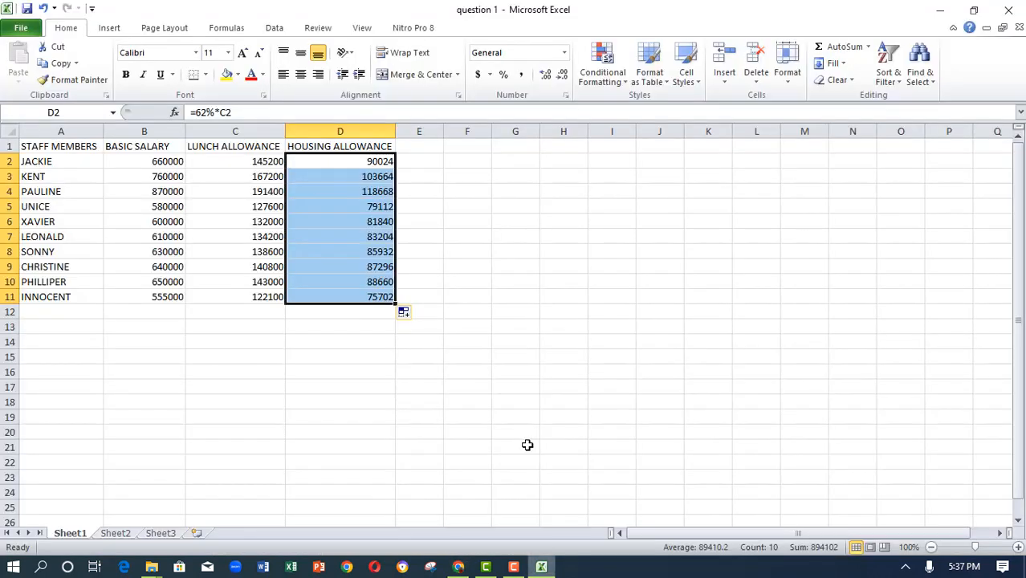
left_click(418, 146)
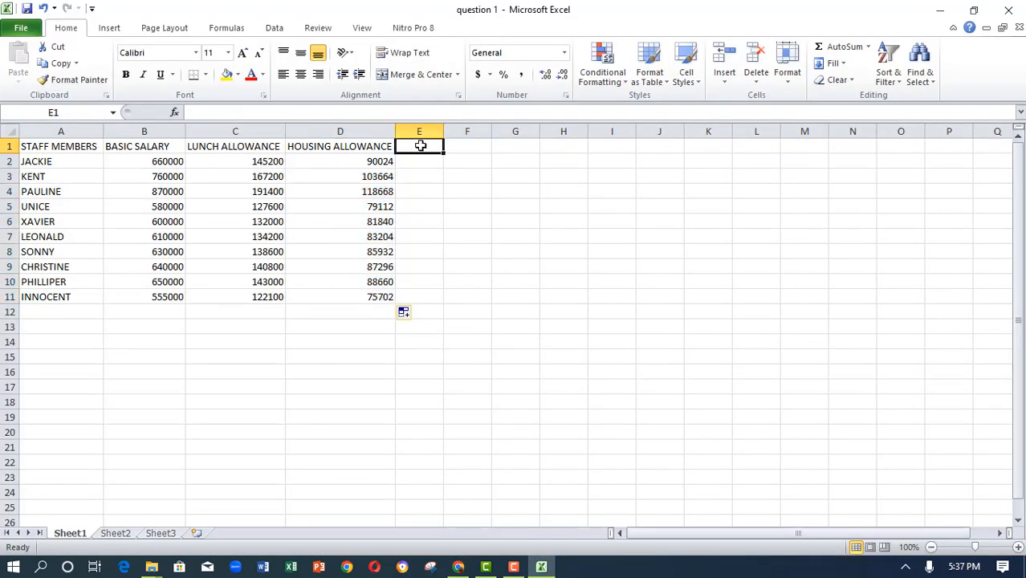
type("transp")
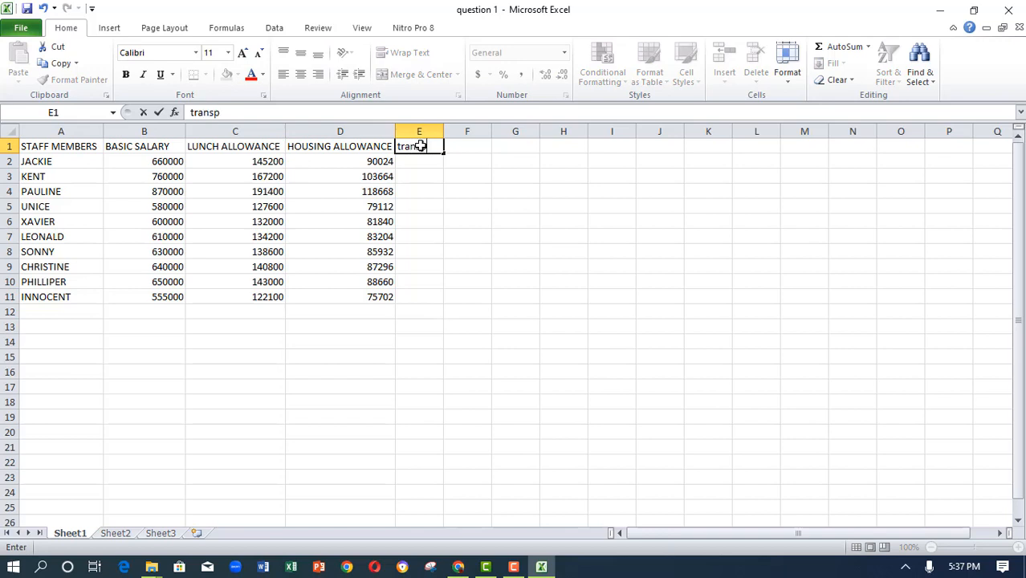
type("ort allo")
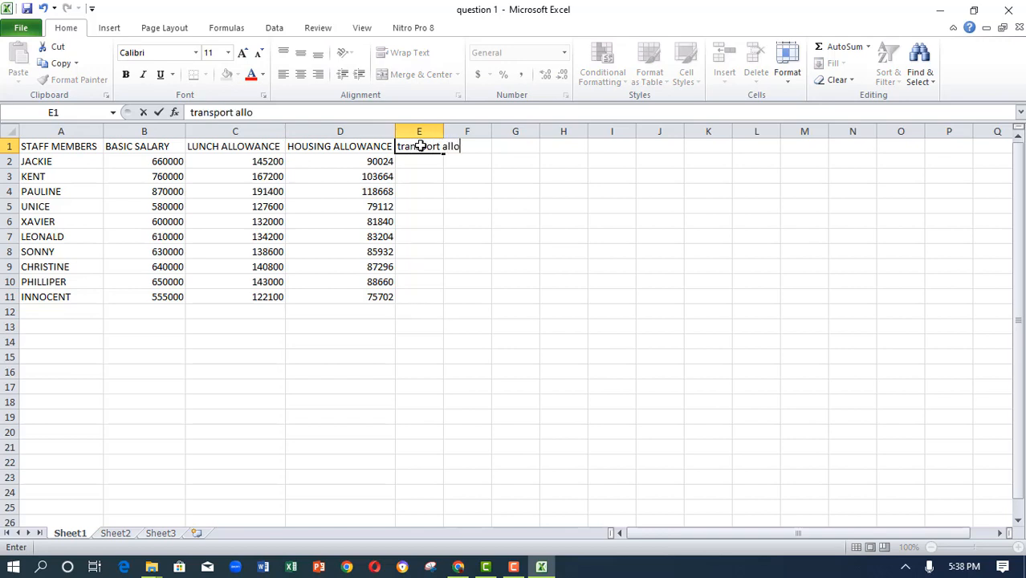
type("wance")
key("BackSpace")
key("BackSpace")
key("BackSpace")
key("BackSpace")
key("BackSpace")
key("BackSpace")
key("BackSpace")
key("BackSpace")
key("BackSpace")
key("BackSpace")
key("BackSpace")
key("BackSpace")
key("BackSpace")
key("BackSpace")
key("BackSpace")
key("BackSpace")
key("BackSpace")
key("BackSpace")
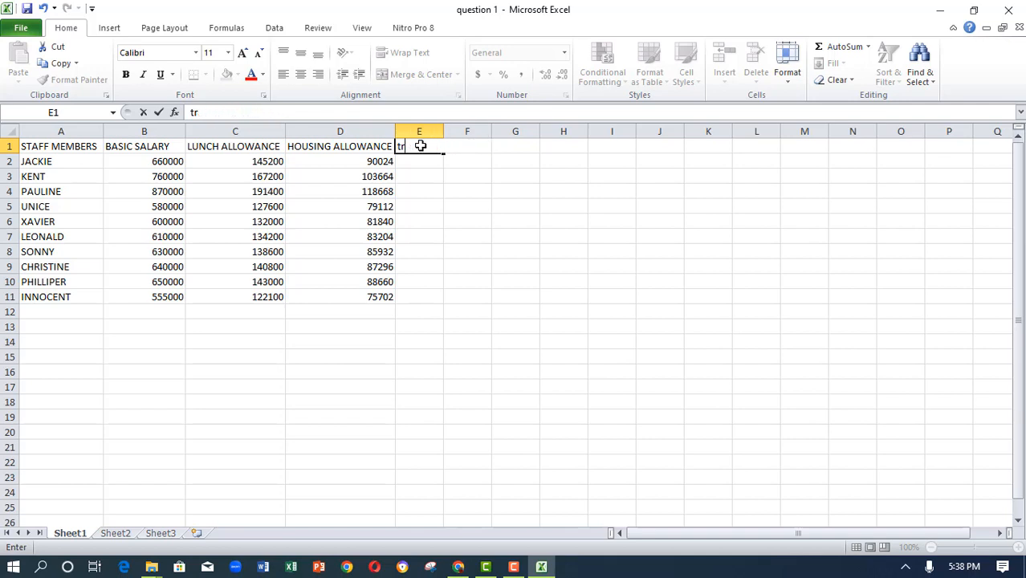
type("TRANSO")
key("BackSpace")
type("PRT")
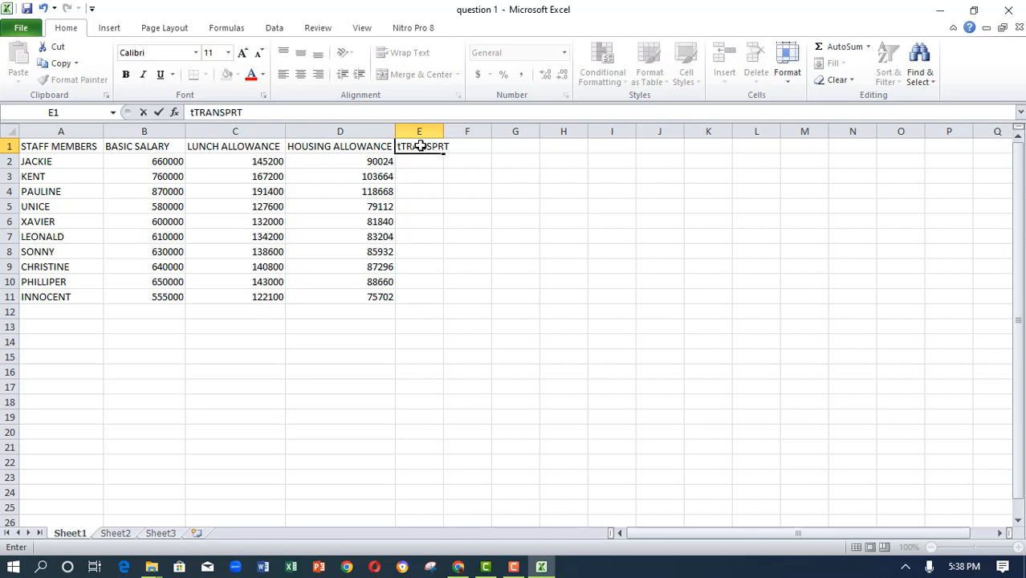
key("BackSpace")
key("BackSpace")
type("ORT allowa")
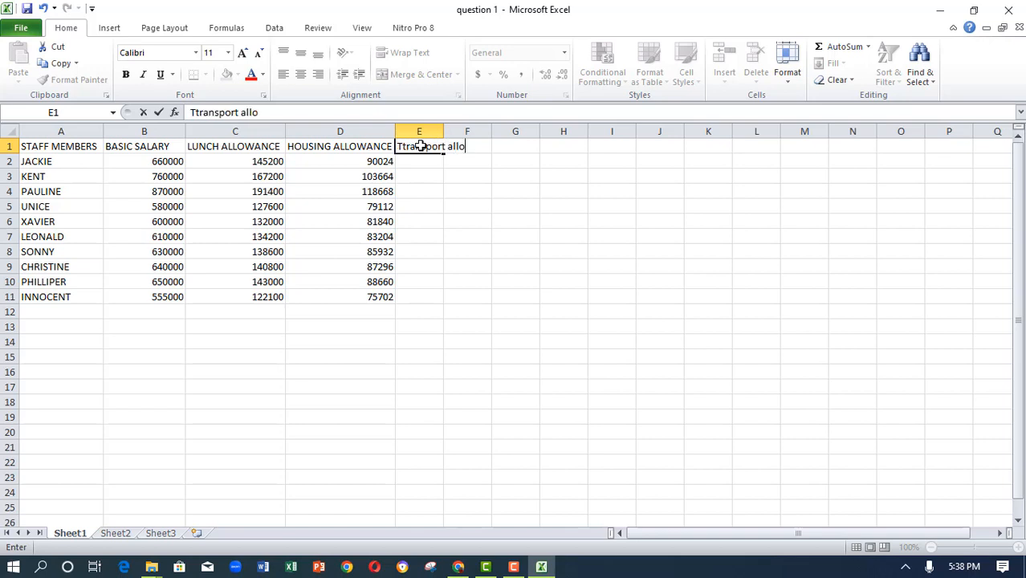
key("BackSpace")
key("BackSpace")
key("BackSpace")
key("BackSpace")
key("BackSpace")
key("BackSpace")
type("ALLOWANCE")
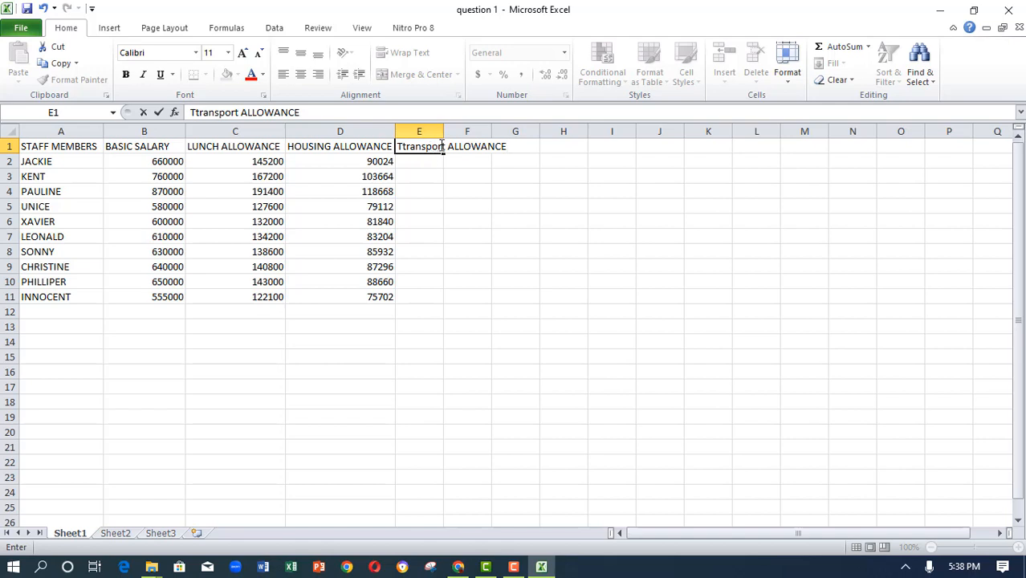
left_click(445, 146)
key("BackSpace")
key("BackSpace")
key("BackSpace")
key("BackSpace")
key("BackSpace")
key("BackSpace")
key("BackSpace")
key("BackSpace")
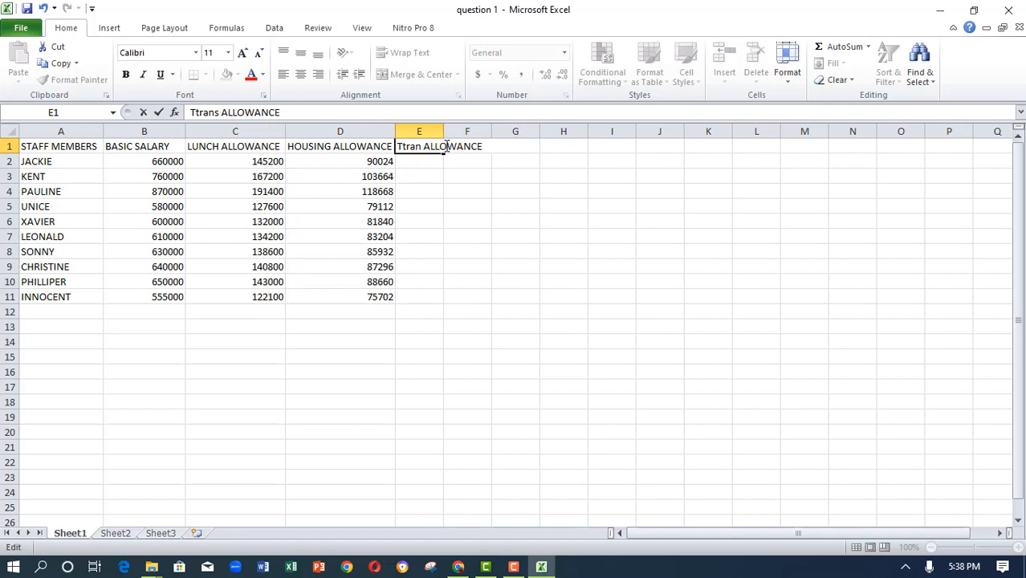
key("BackSpace")
type("RANT")
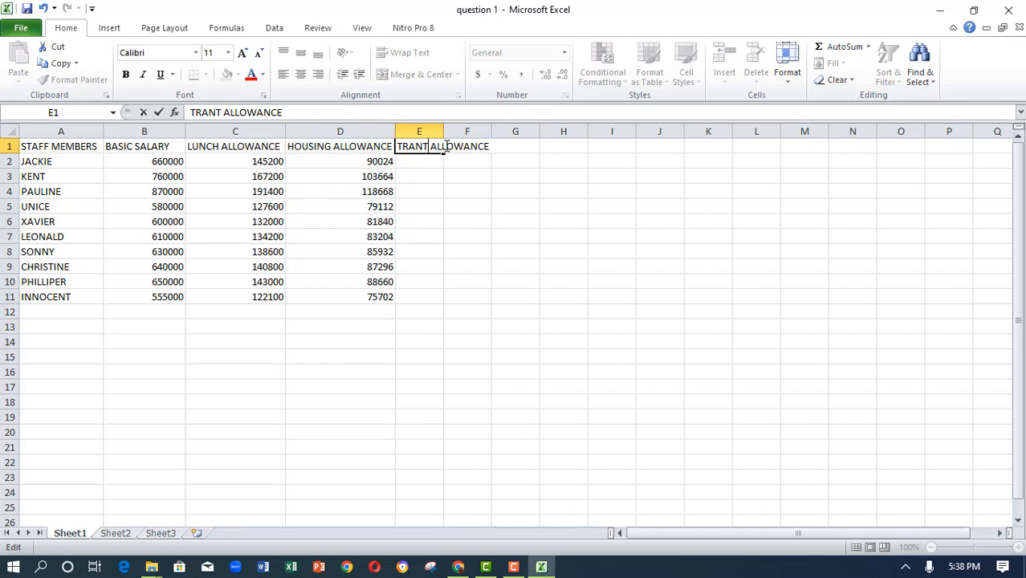
key("BackSpace")
type("SPORT")
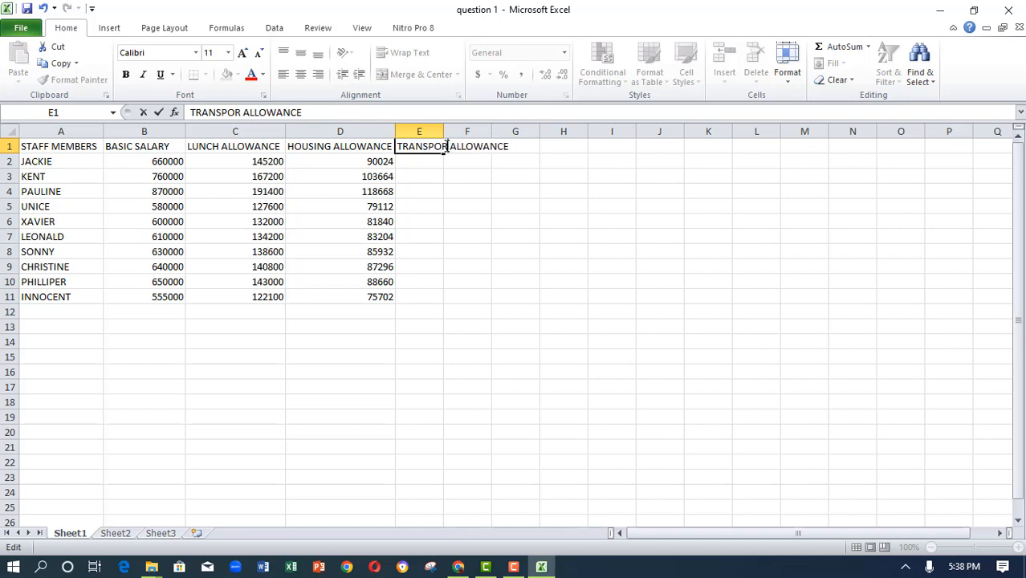
left_click(408, 159)
left_click_drag(442, 131, 517, 138)
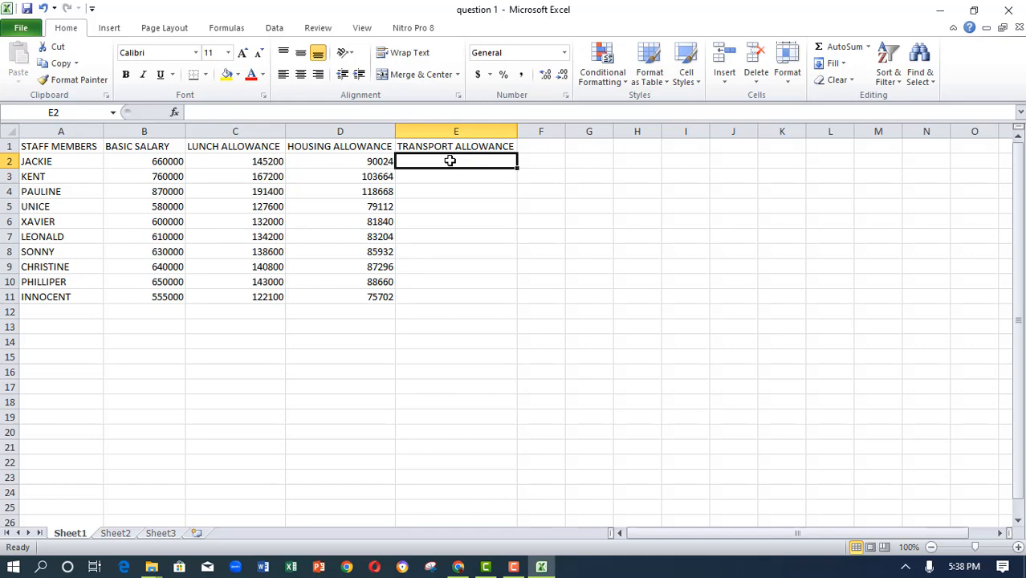
- Enter 59000 as the transport allowance in E2 and fill it down to E11
type("590")
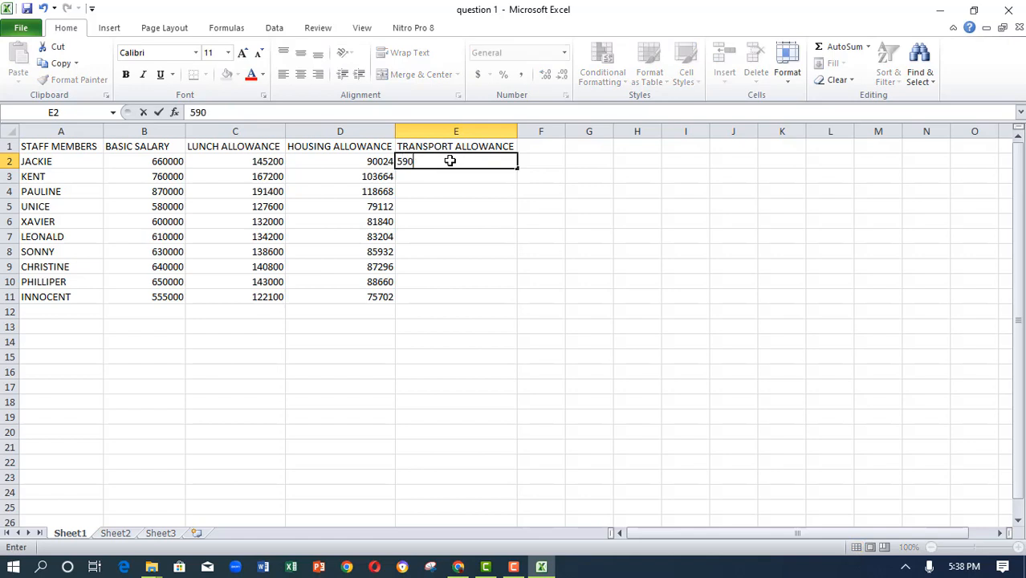
type("00")
left_click_drag(519, 168, 475, 298)
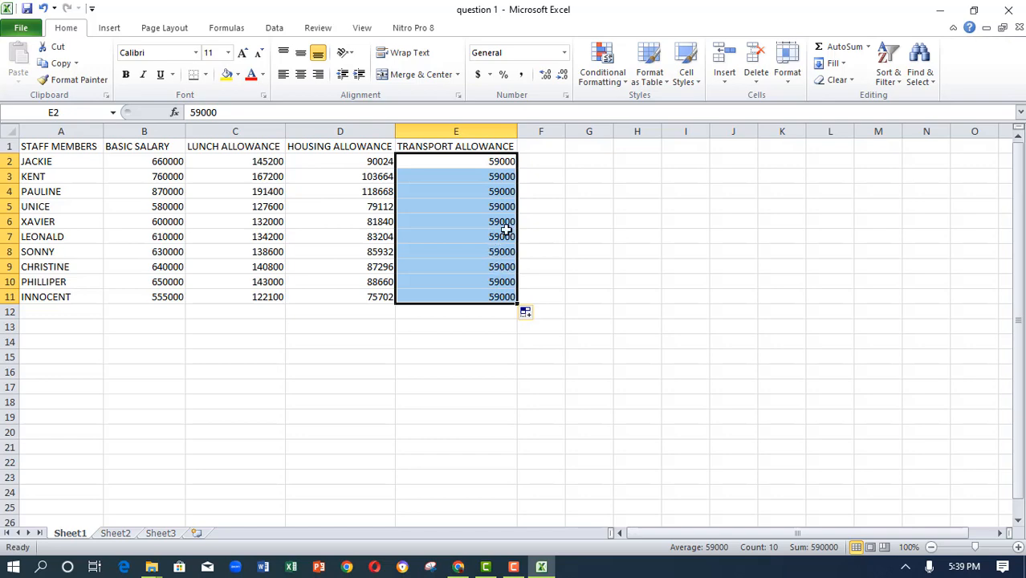
- Review the question sheet, then enter the heading GROSS PAY in F1 and widen column F to fit it
left_click(460, 568)
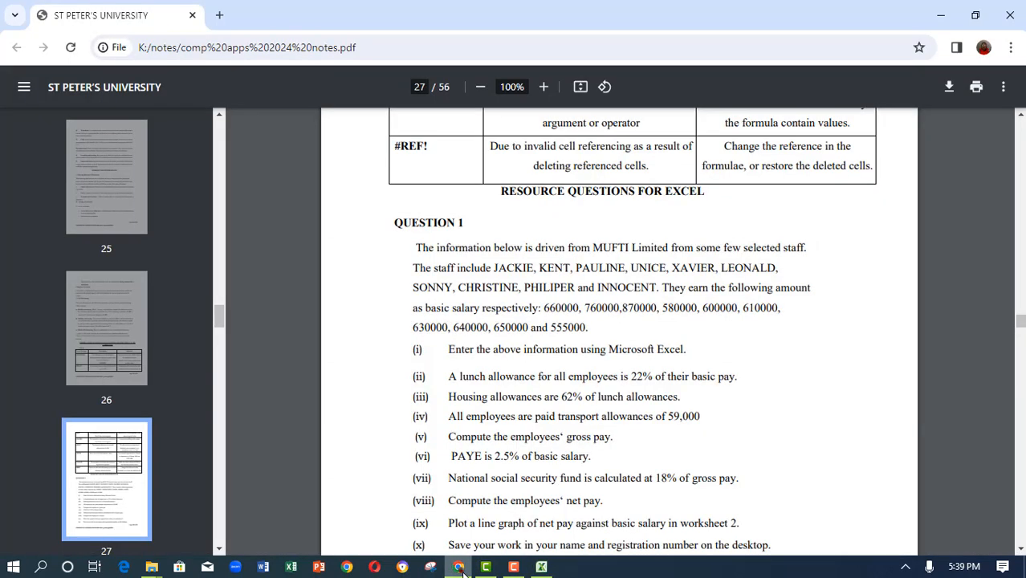
scroll(469, 486, "down", 1)
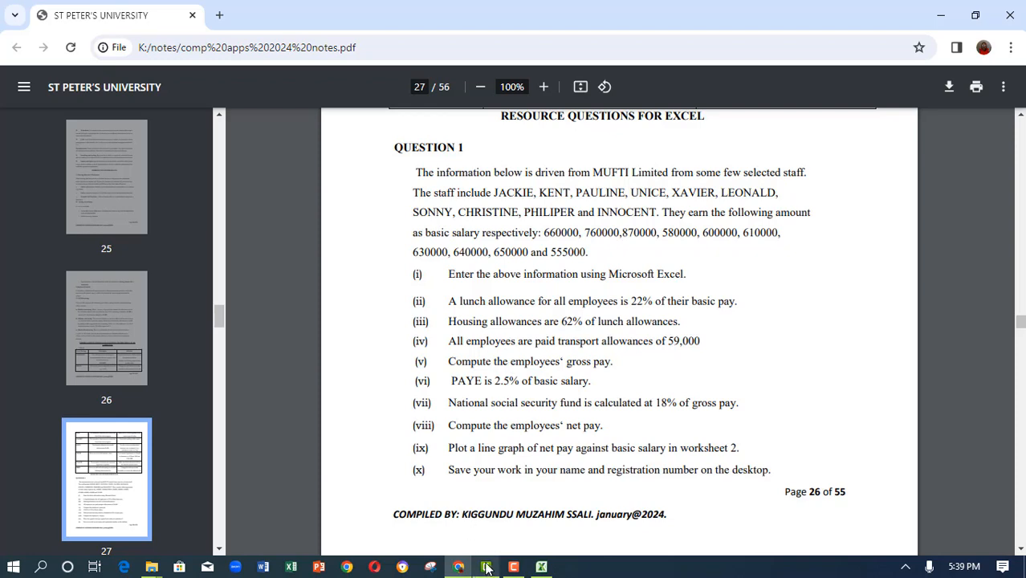
left_click(541, 567)
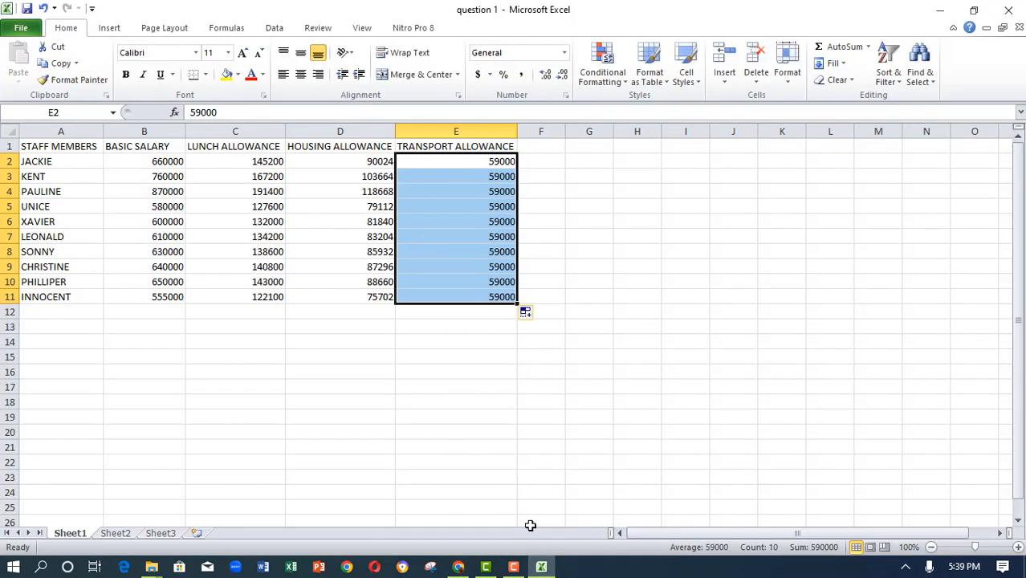
left_click(544, 145)
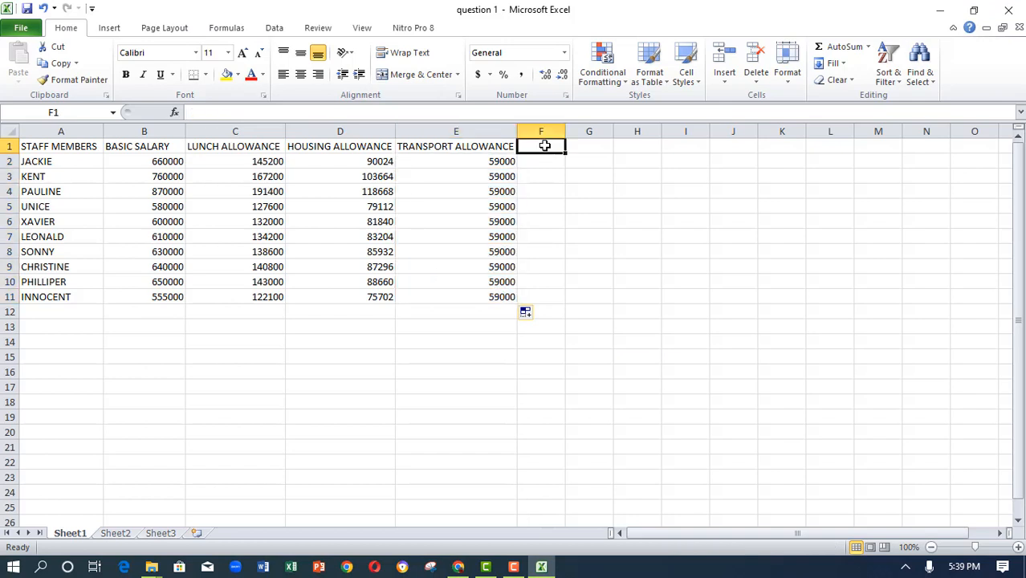
type("GR")
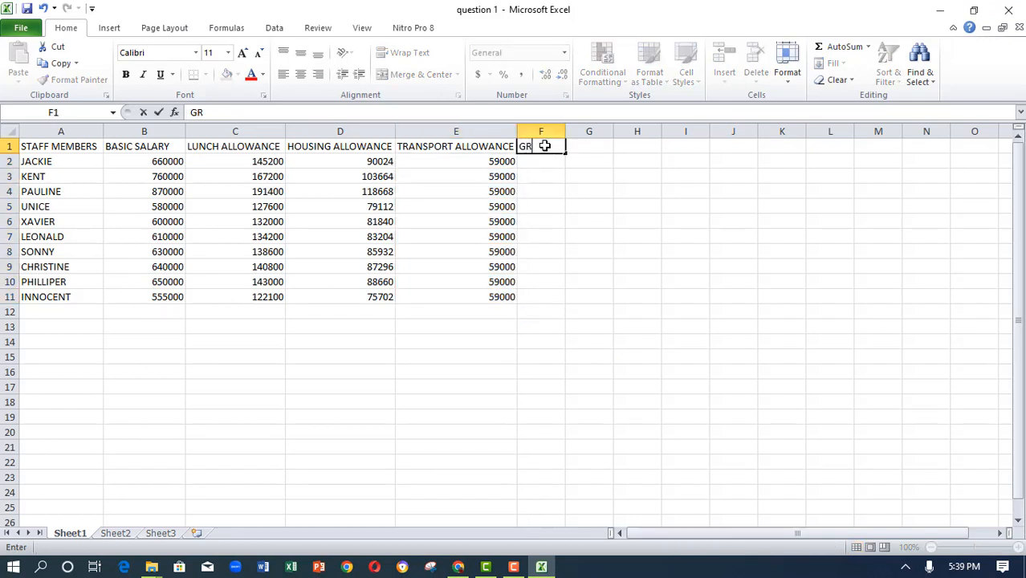
type("OSS PAY")
left_click(545, 145)
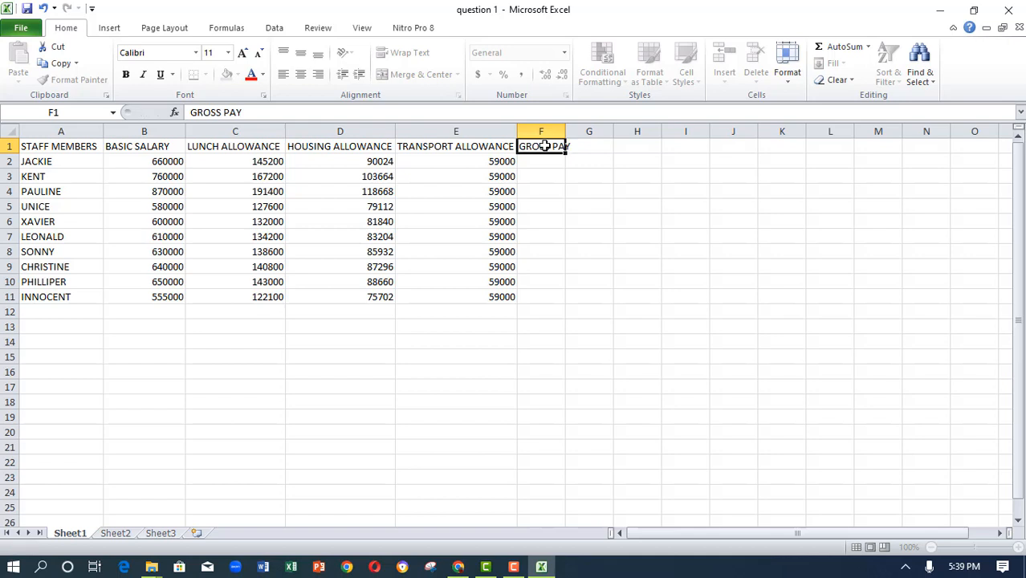
left_click_drag(565, 134, 574, 133)
left_click(538, 165)
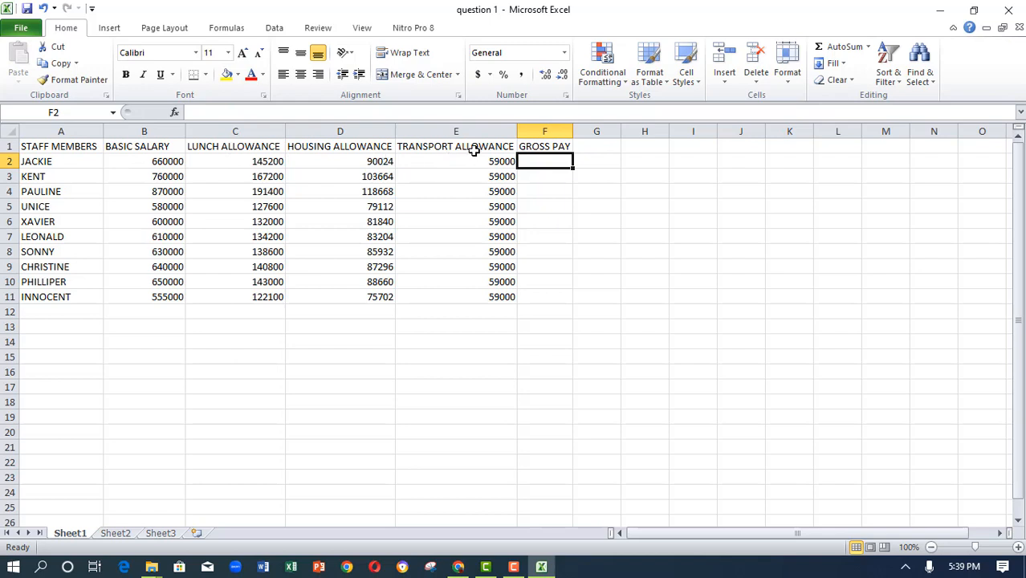
- Enter another GROSS PAY heading in G1
left_click(589, 148)
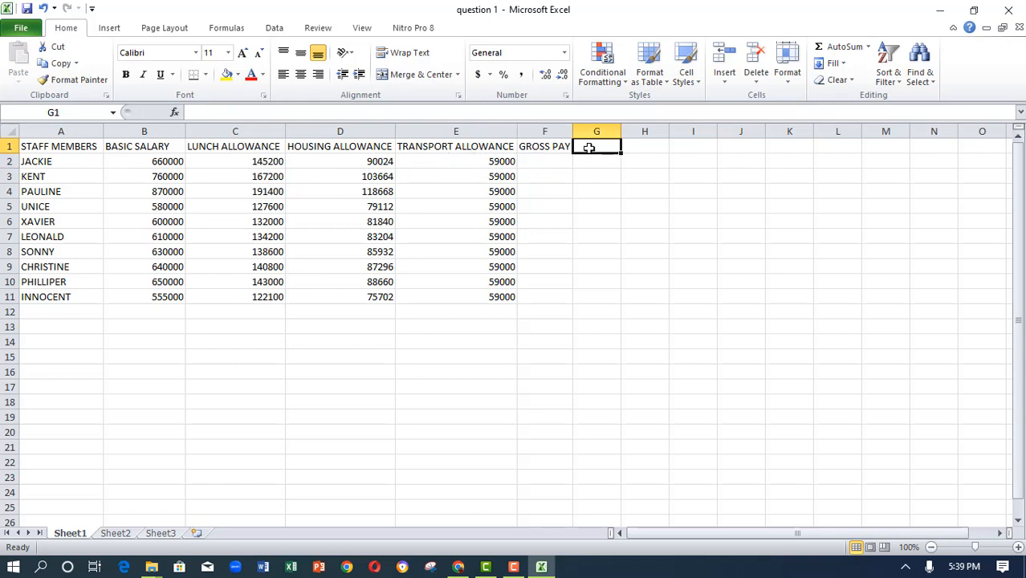
type("gross")
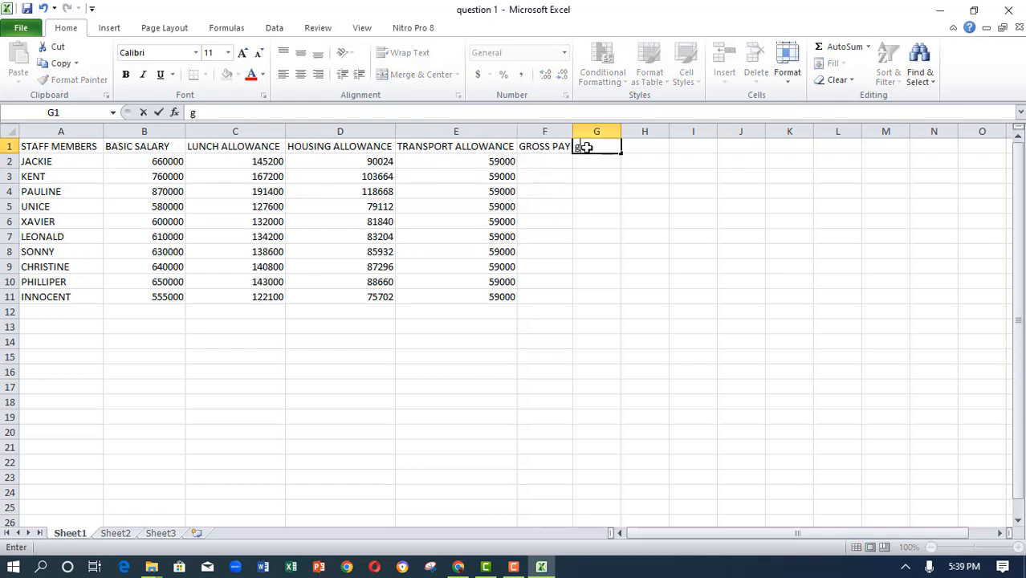
key("BackSpace")
key("BackSpace")
key("BackSpace")
key("BackSpace")
key("BackSpace")
type("GROOS")
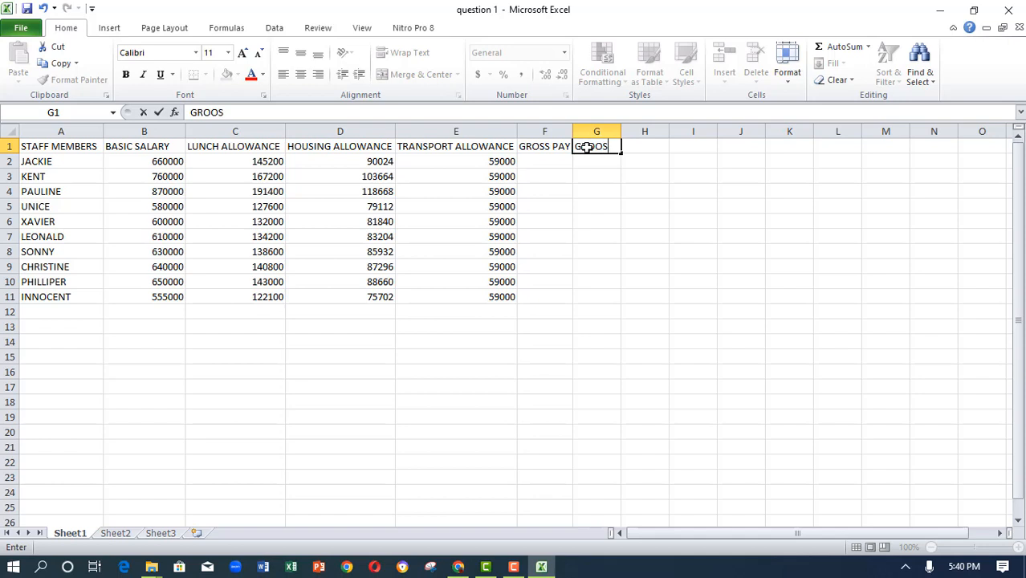
key("BackSpace")
key("BackSpace")
type("SS PAY")
left_click(534, 161)
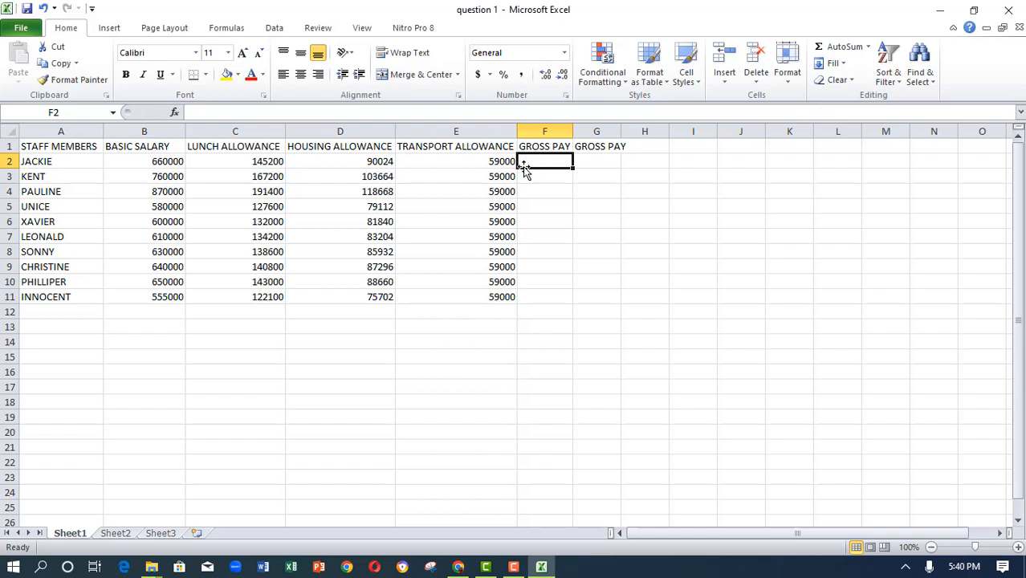
- Enter the formula =SUM(B2:E2) in F2 to compute the first employee's gross pay
double_click(528, 162)
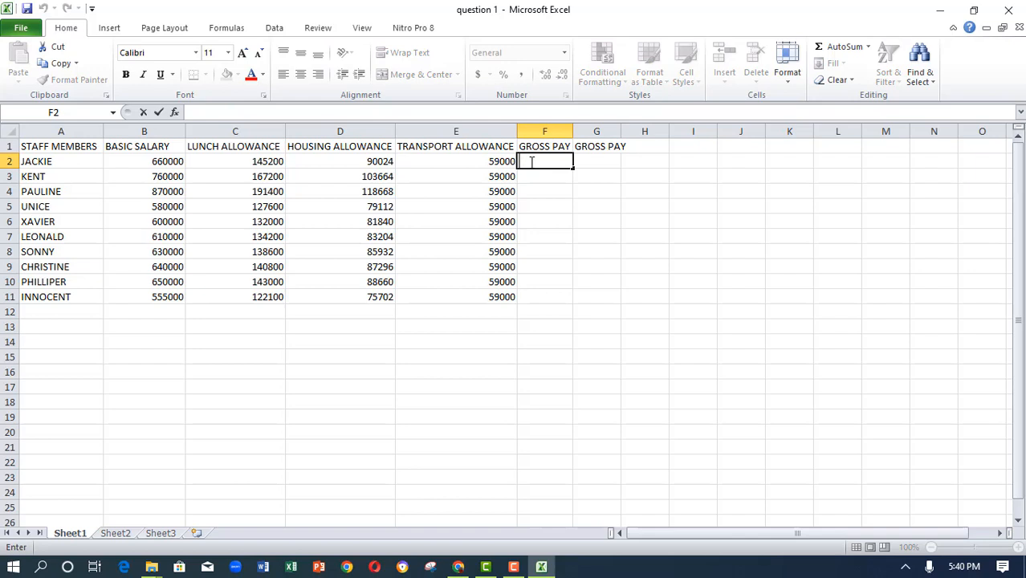
type("=")
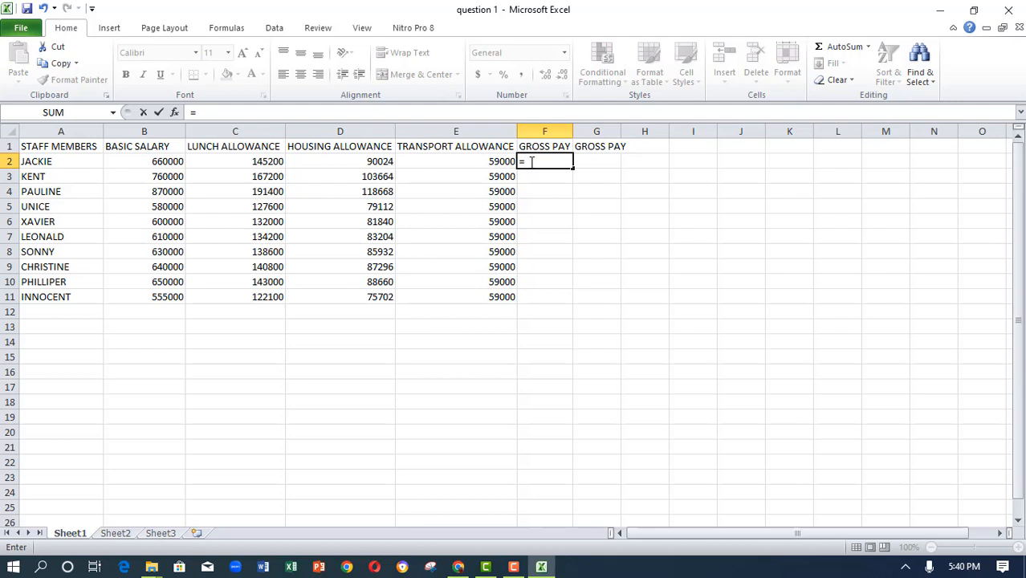
type("SUM")
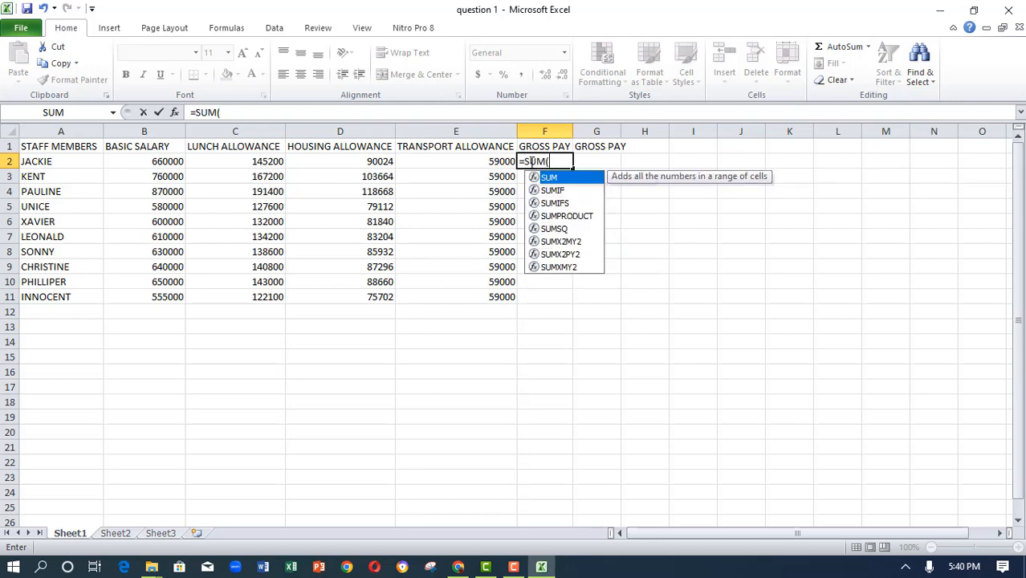
type("(")
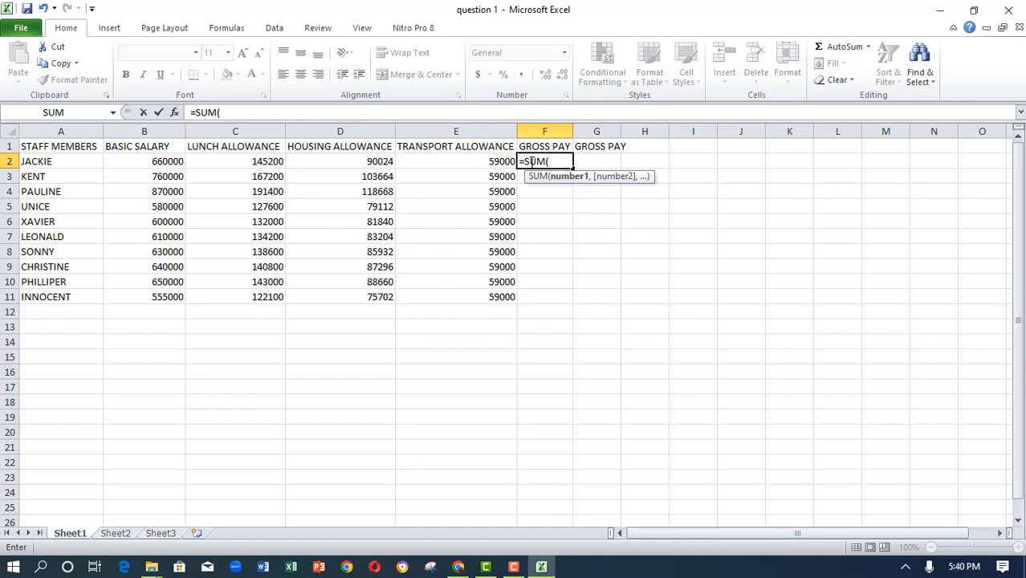
left_click(143, 163)
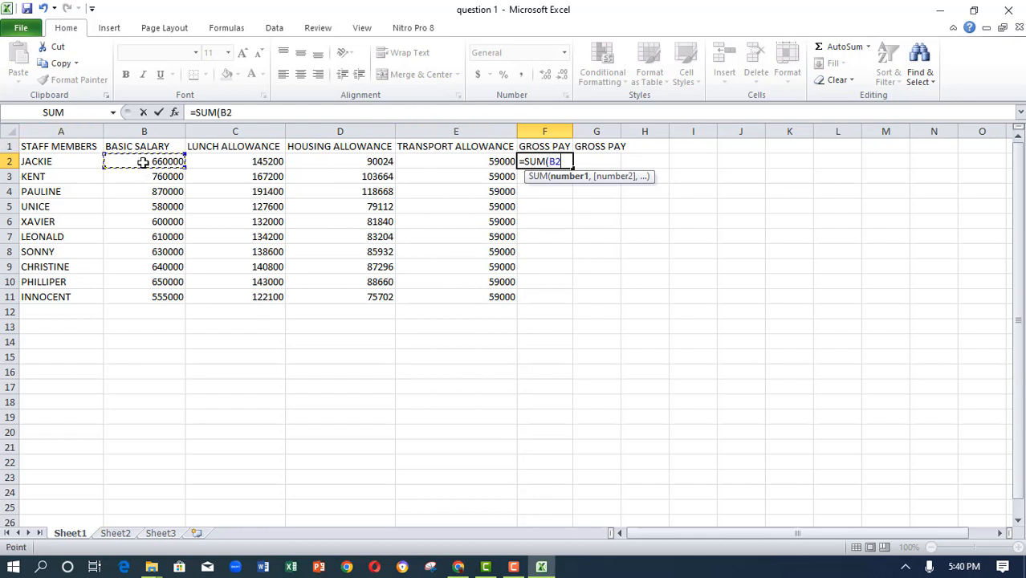
left_click_drag(142, 162, 432, 161)
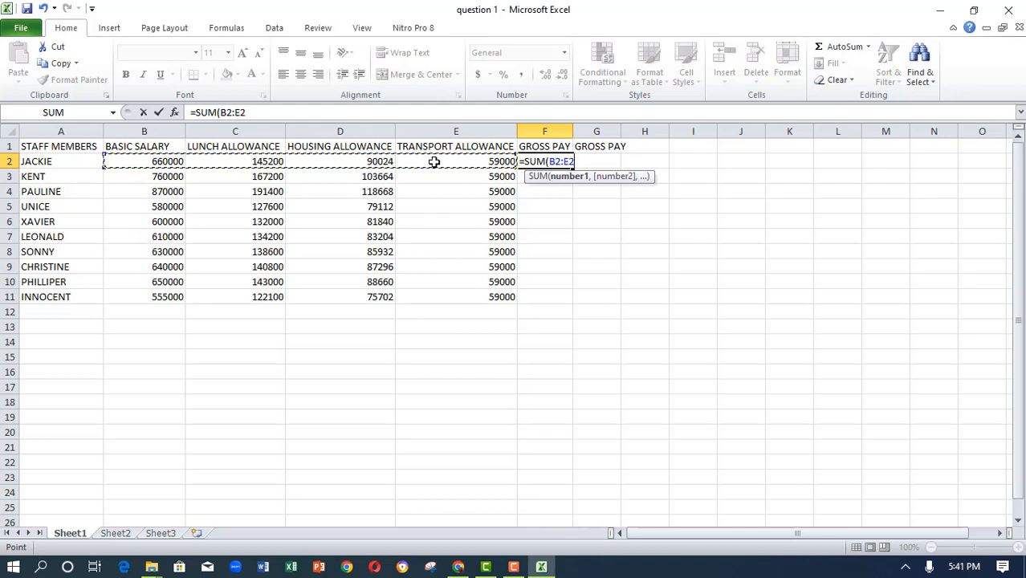
type(")")
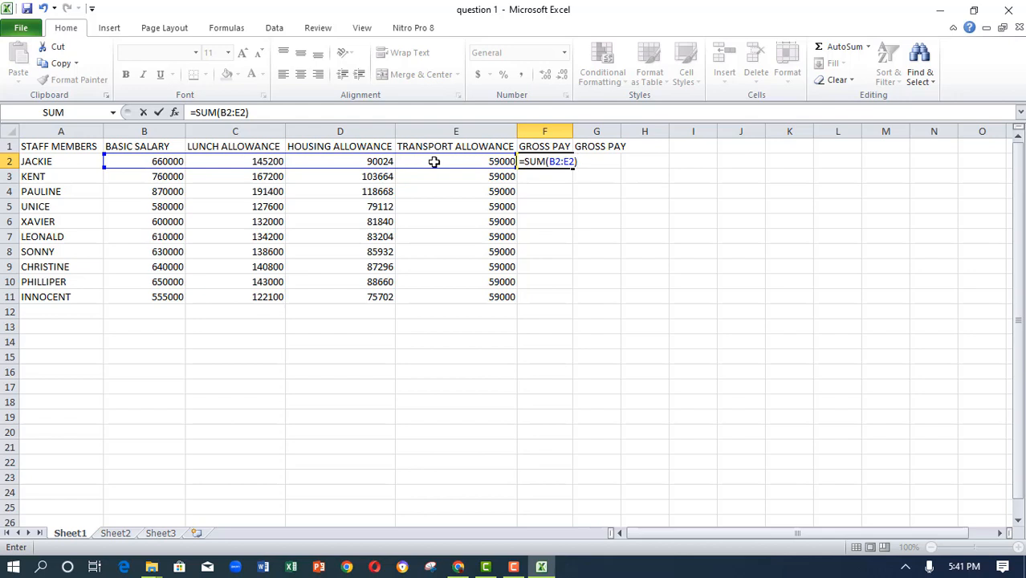
key("Return")
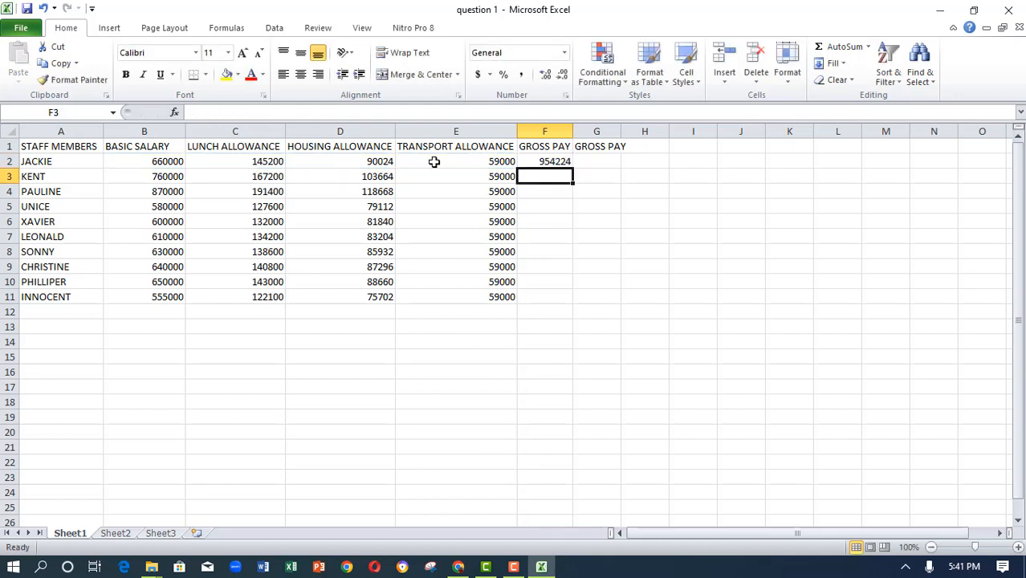
- Fill the gross pay formula from F2 down to F11 and save the workbook
left_click(550, 161)
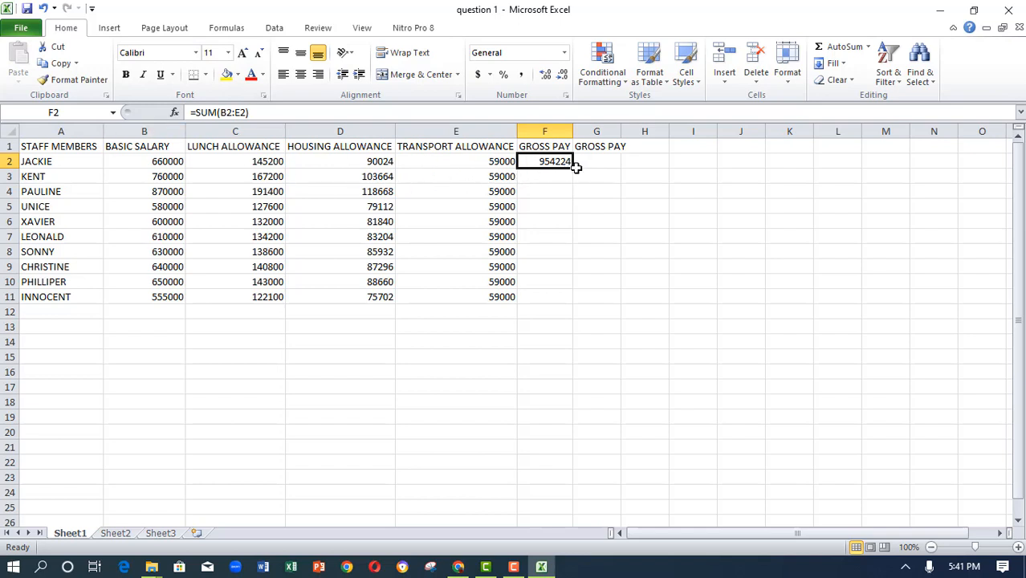
left_click_drag(572, 168, 550, 299)
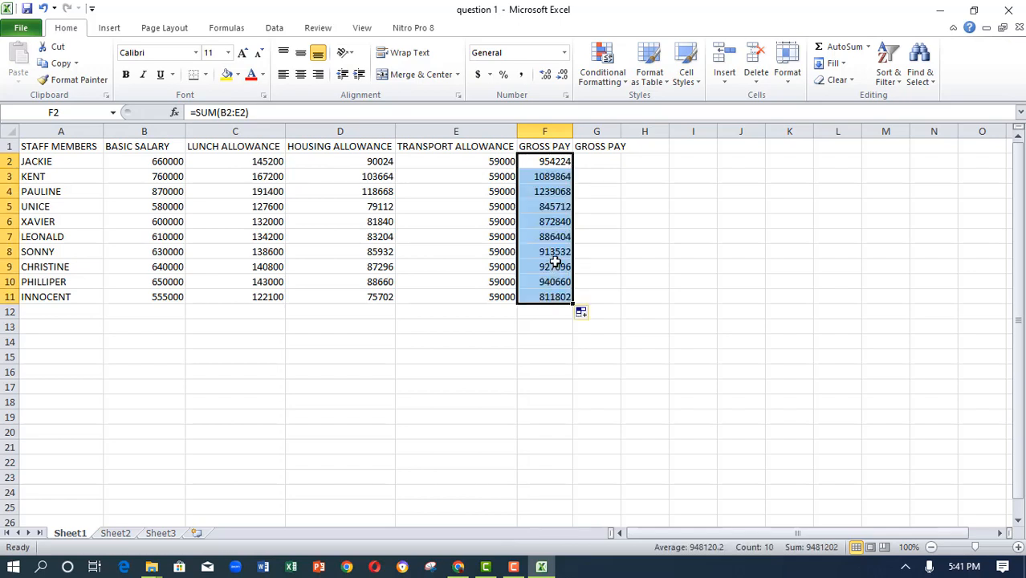
key("ctrl+s")
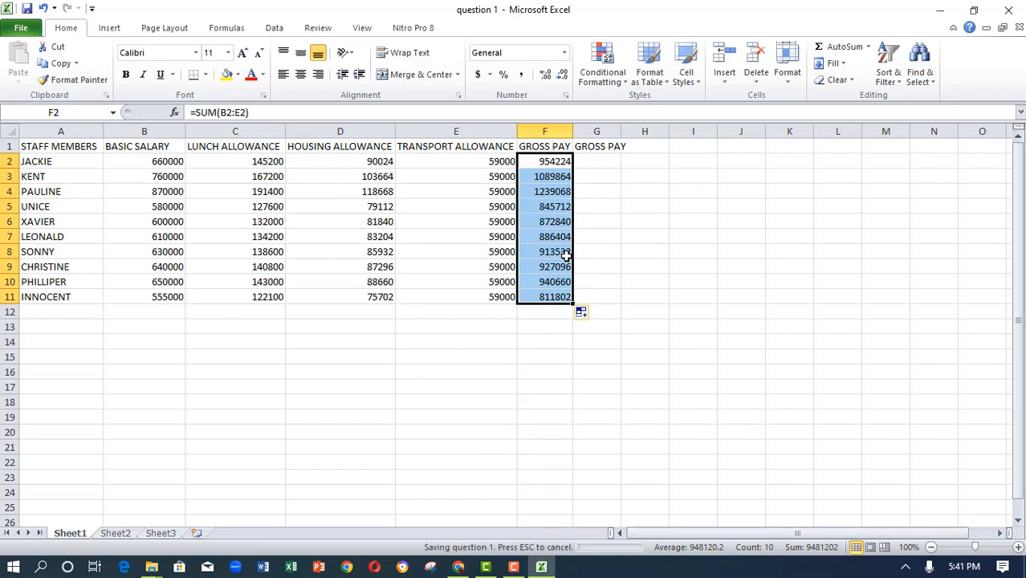
- Enter the formula =B2+C2+D2+E2 in G2 as an alternative gross pay calculation
left_click(593, 162)
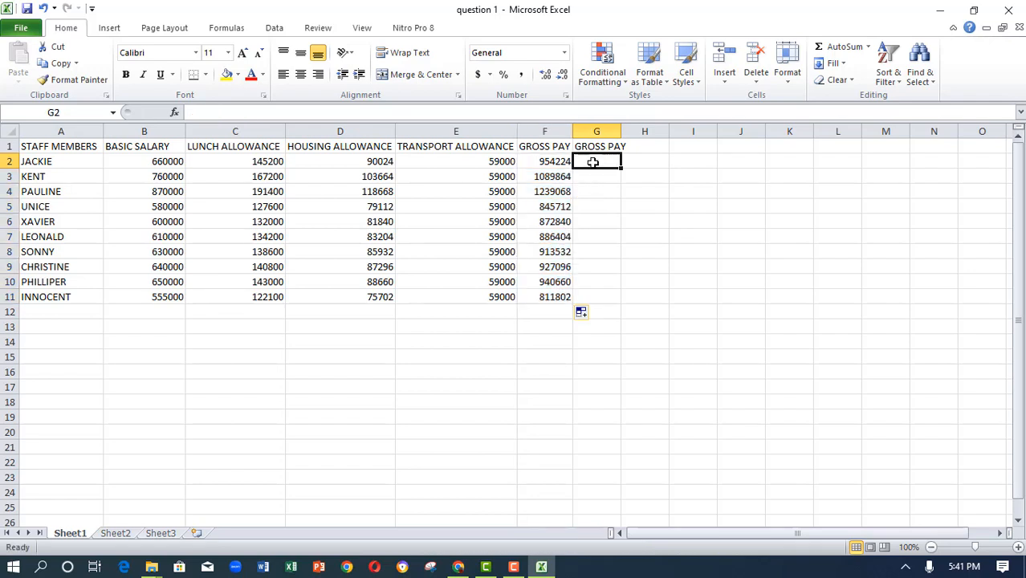
left_click(553, 162)
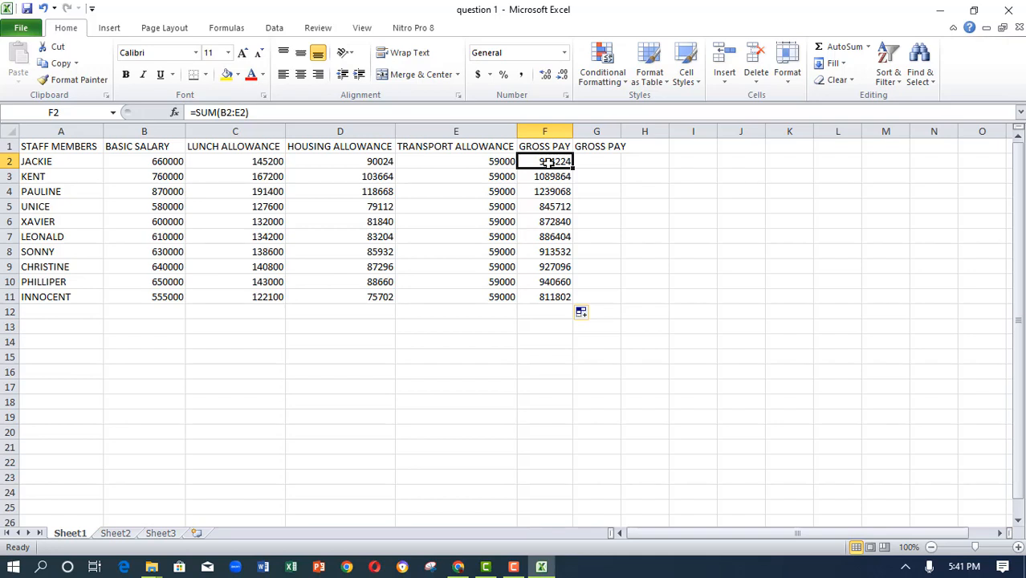
left_click(582, 163)
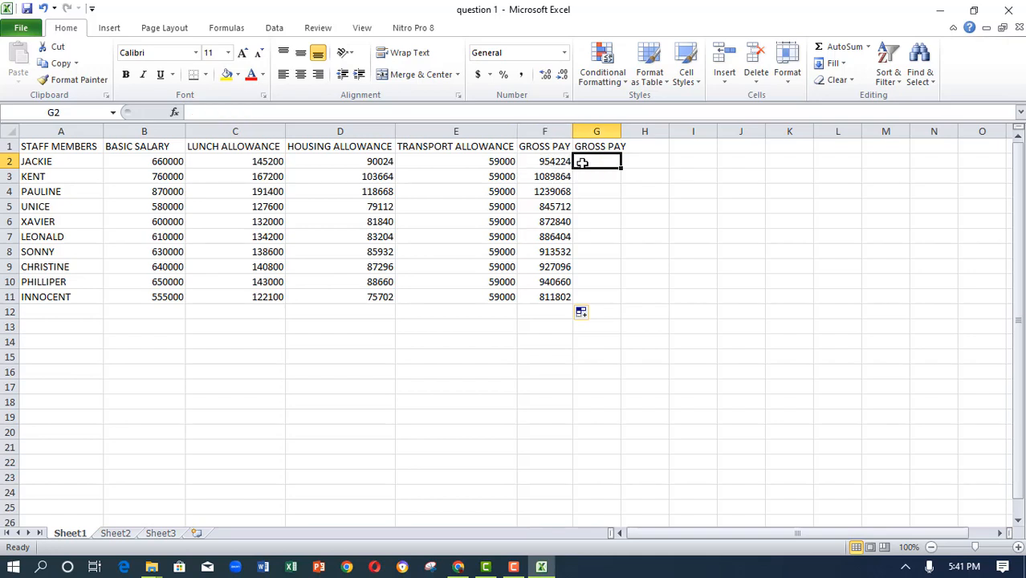
type("=")
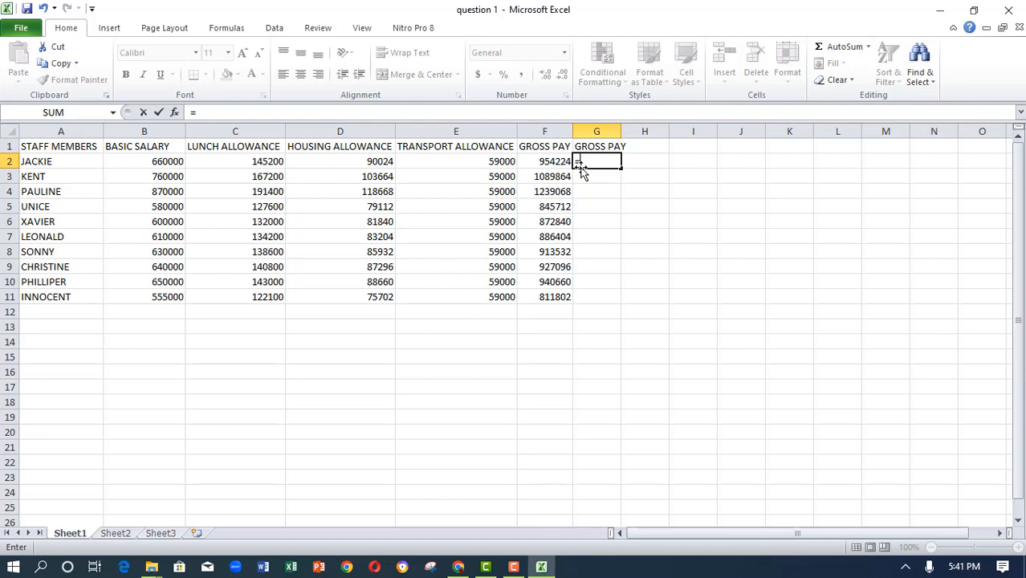
left_click(131, 160)
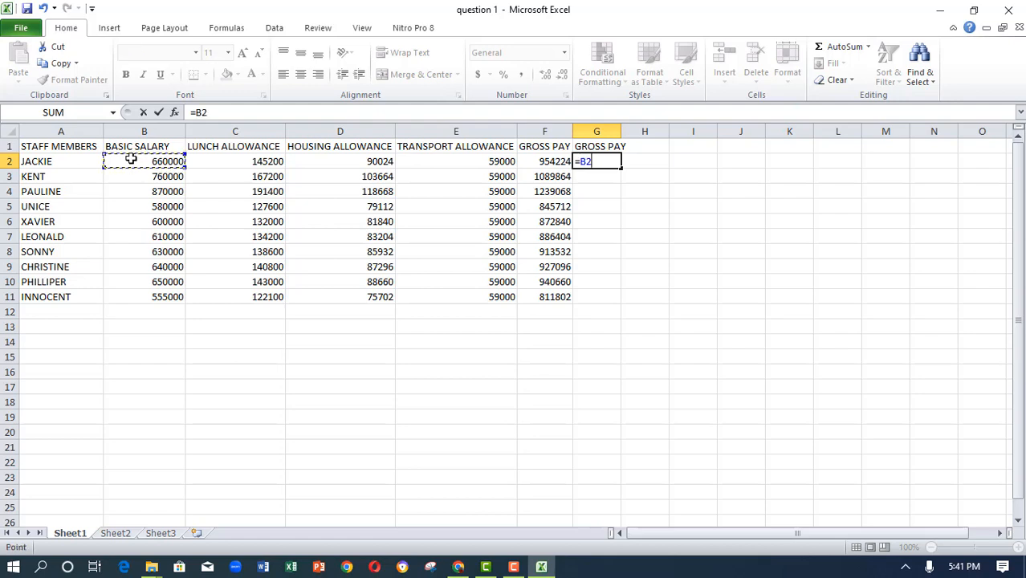
type("+")
left_click(227, 164)
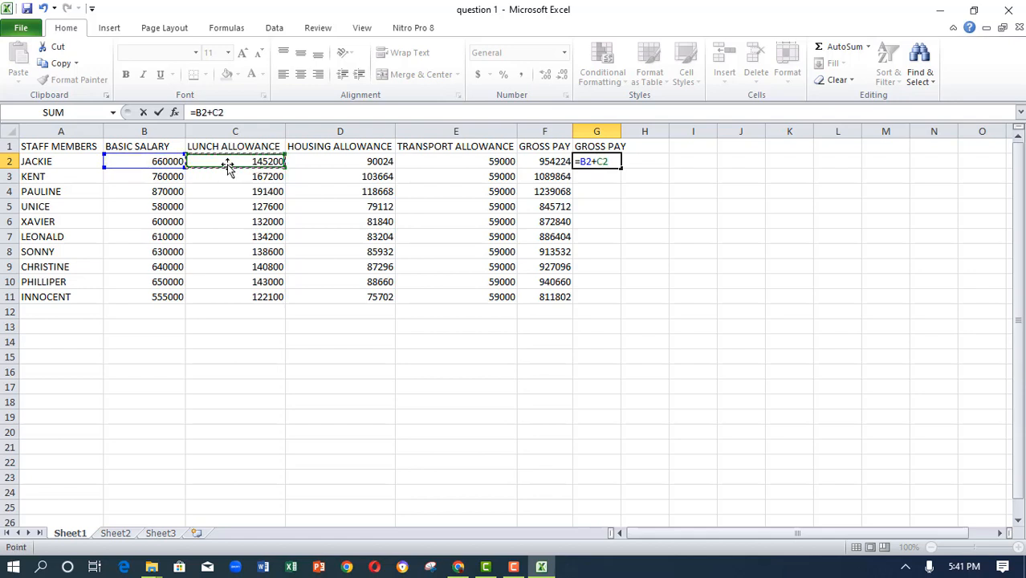
type("+")
left_click(312, 165)
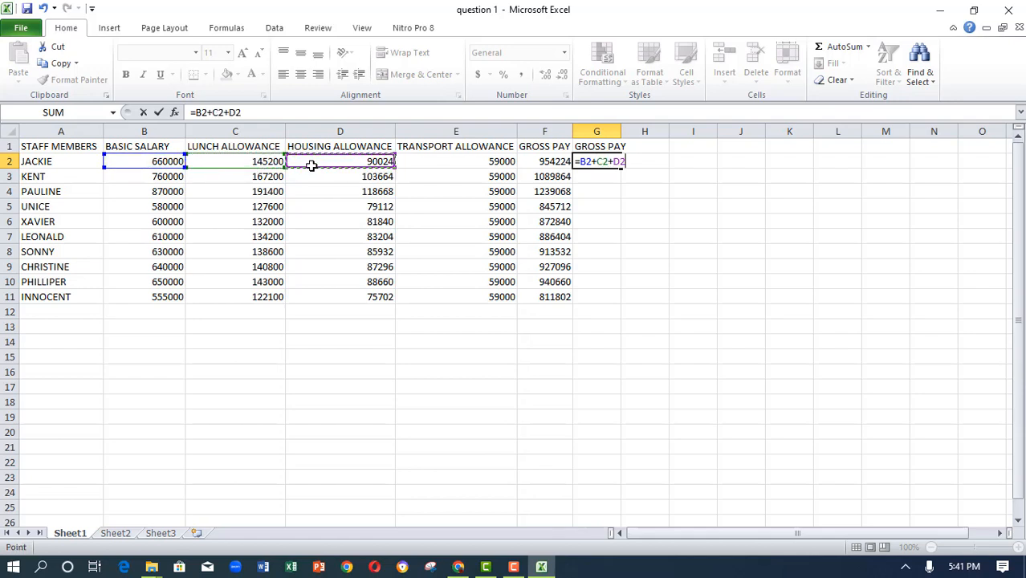
type("+")
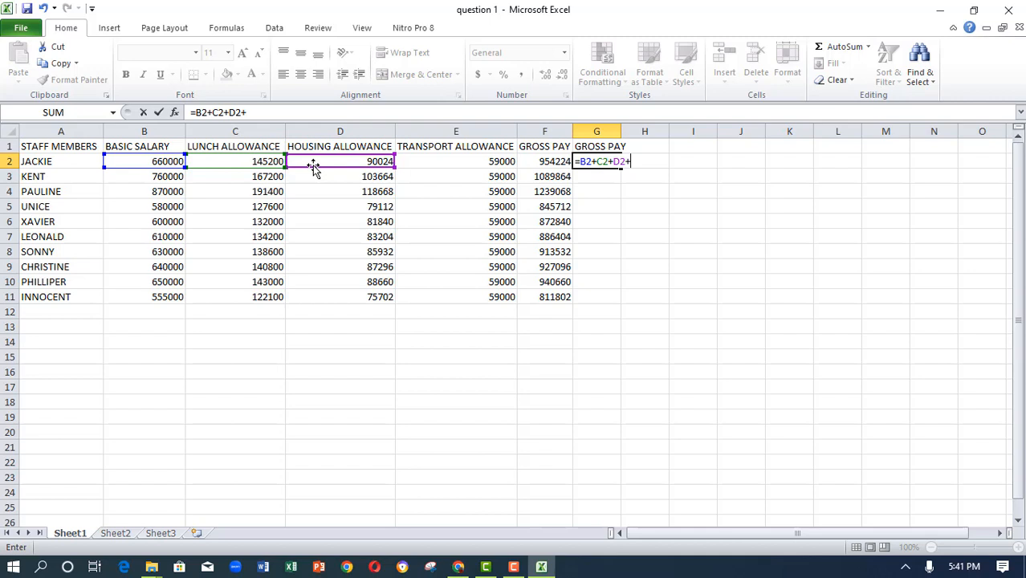
left_click(411, 165)
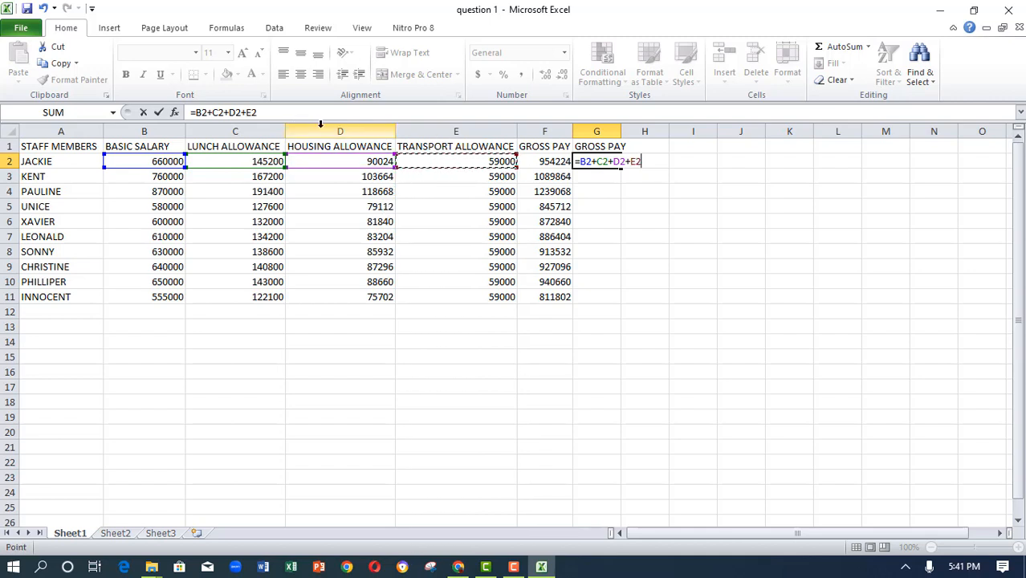
left_click(159, 113)
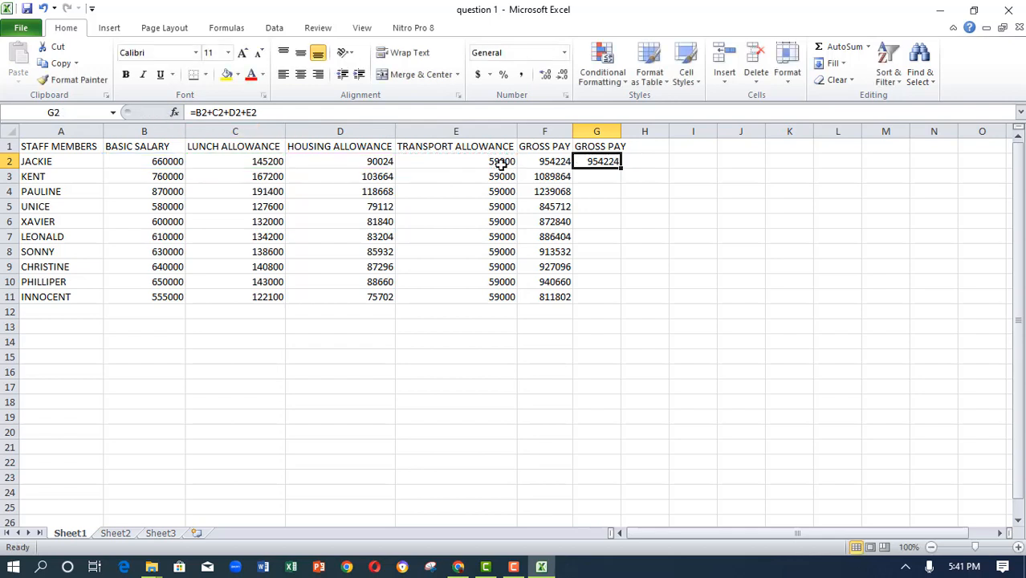
- Fill the G2 formula down to G11, then compare both gross pay formulas
left_click_drag(621, 168, 602, 290)
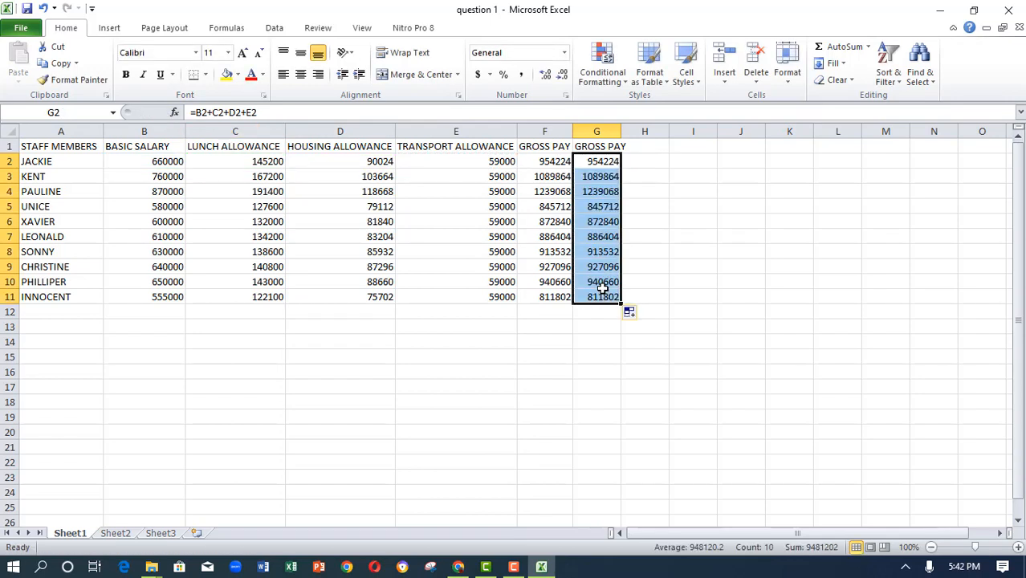
left_click(549, 164)
left_click(602, 162)
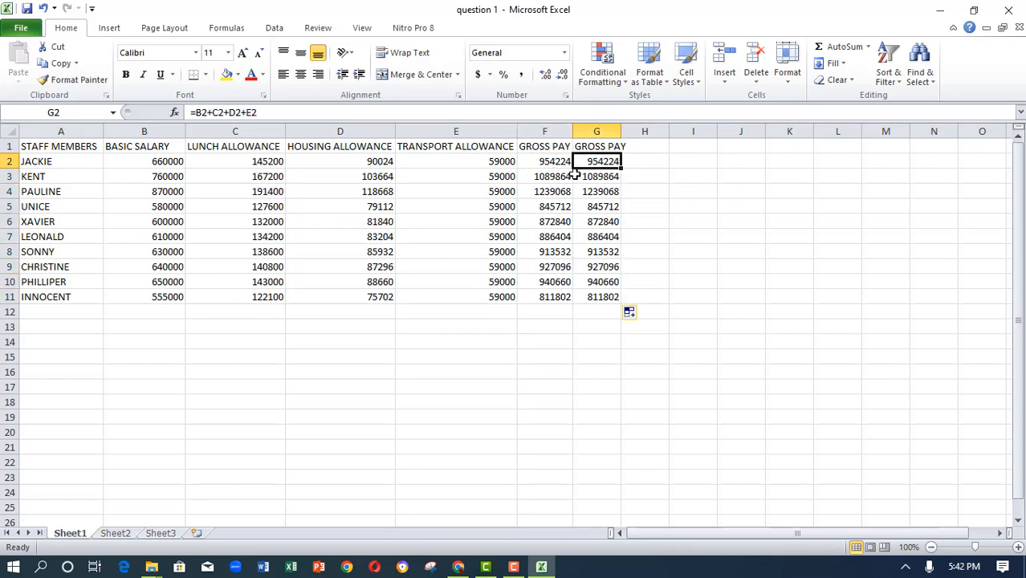
left_click(560, 162)
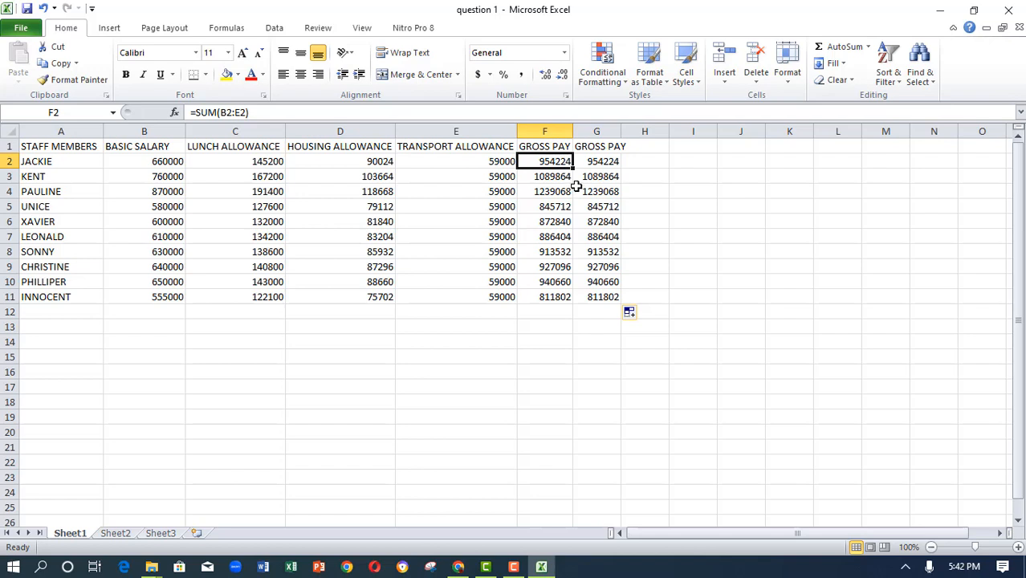
left_click(595, 161)
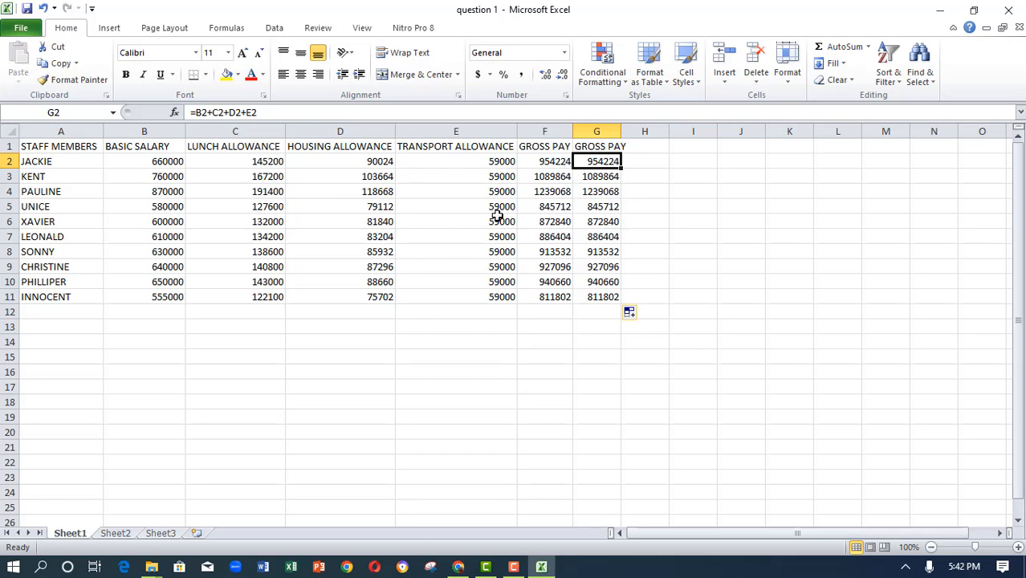
- Check the question sheet, then enter the heading PAYE in H1
left_click(462, 567)
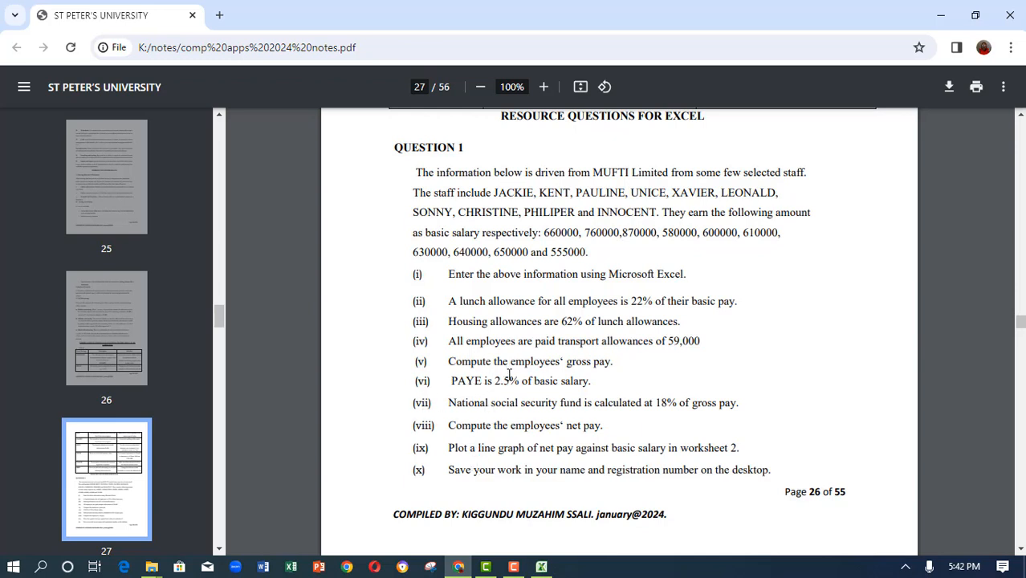
left_click(541, 567)
left_click(655, 147)
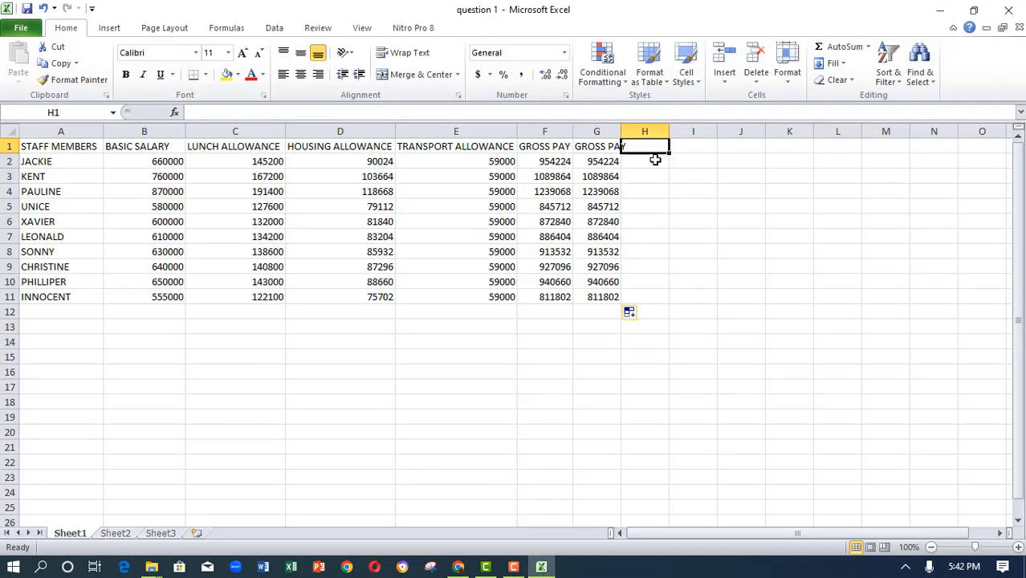
type("P")
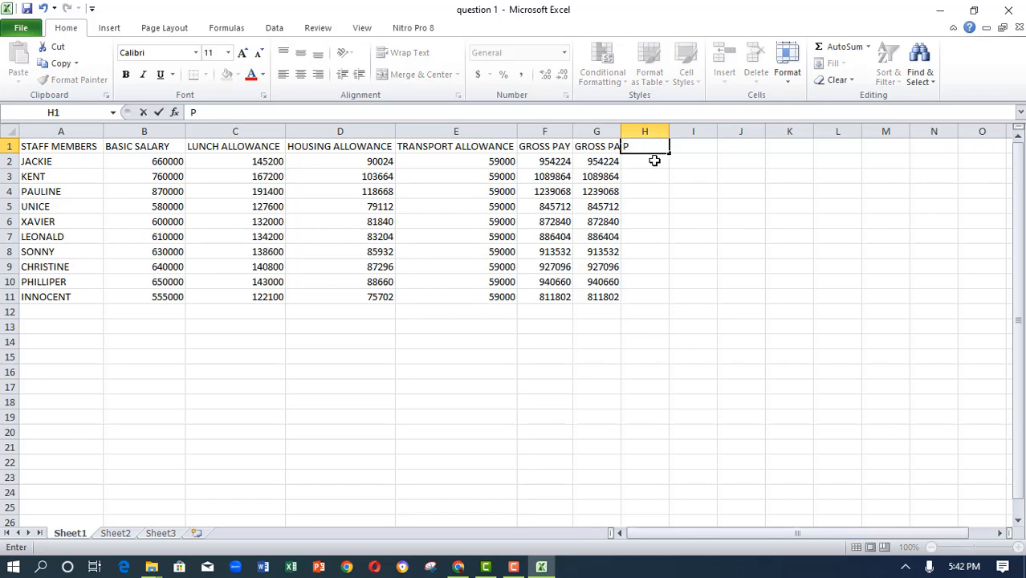
type("AYE")
left_click(650, 166)
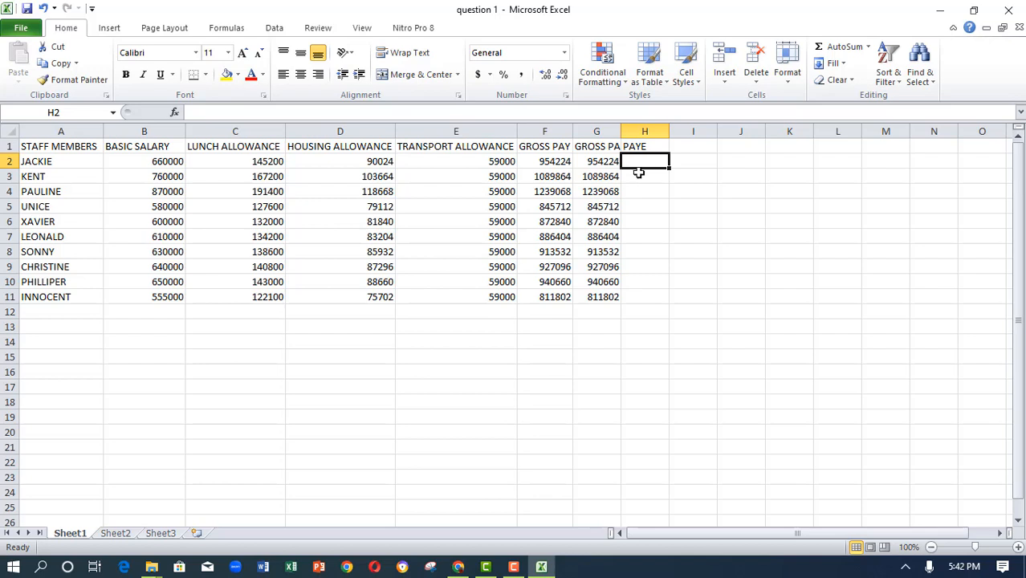
- Enter the formula =2.5%*B2 in H2 to compute PAYE from basic salary
type("=")
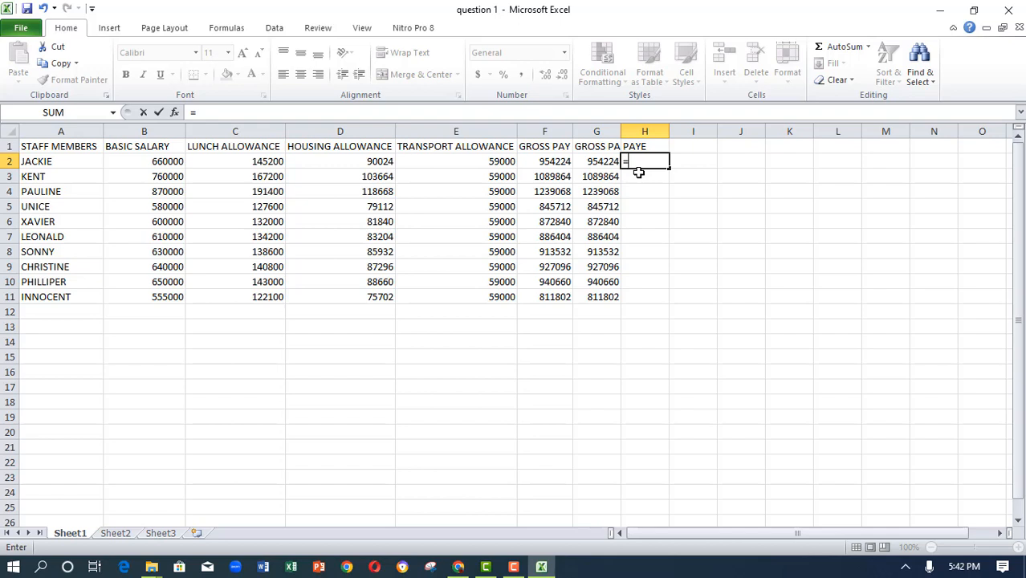
type("2.5%*")
left_click(150, 162)
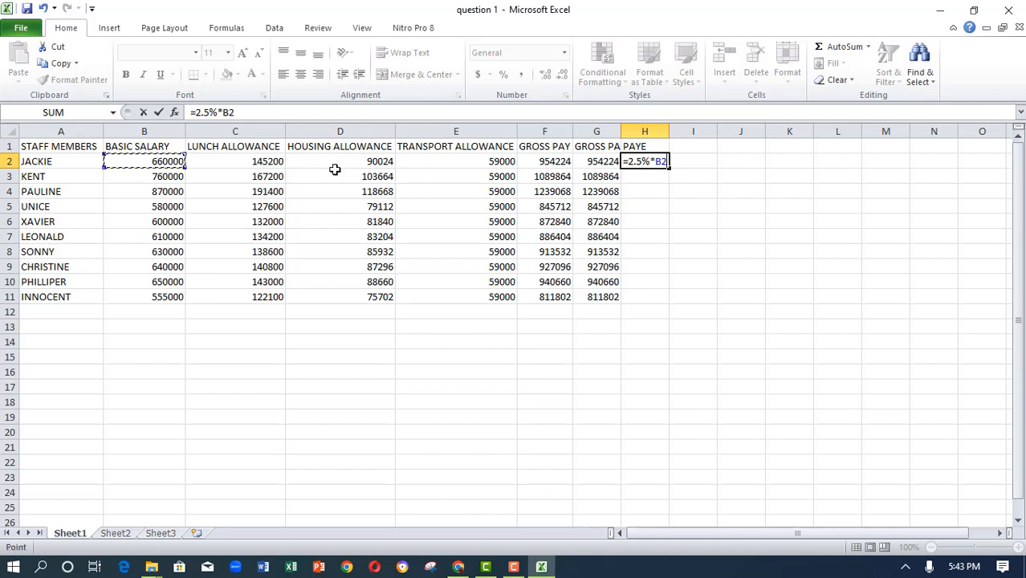
left_click(159, 114)
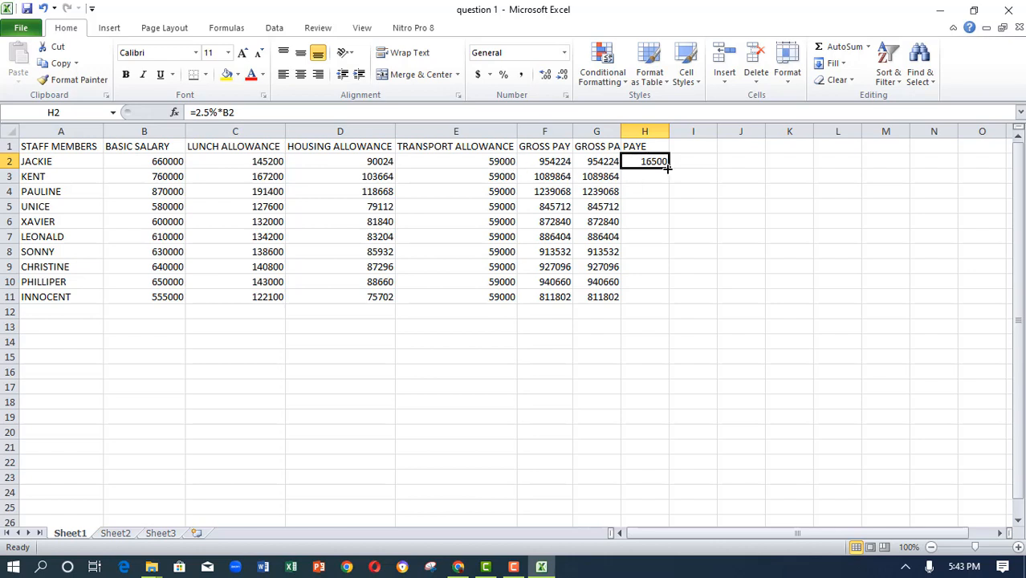
- Fill the PAYE formula down to H11, then review the question sheet again
left_click_drag(667, 167, 659, 300)
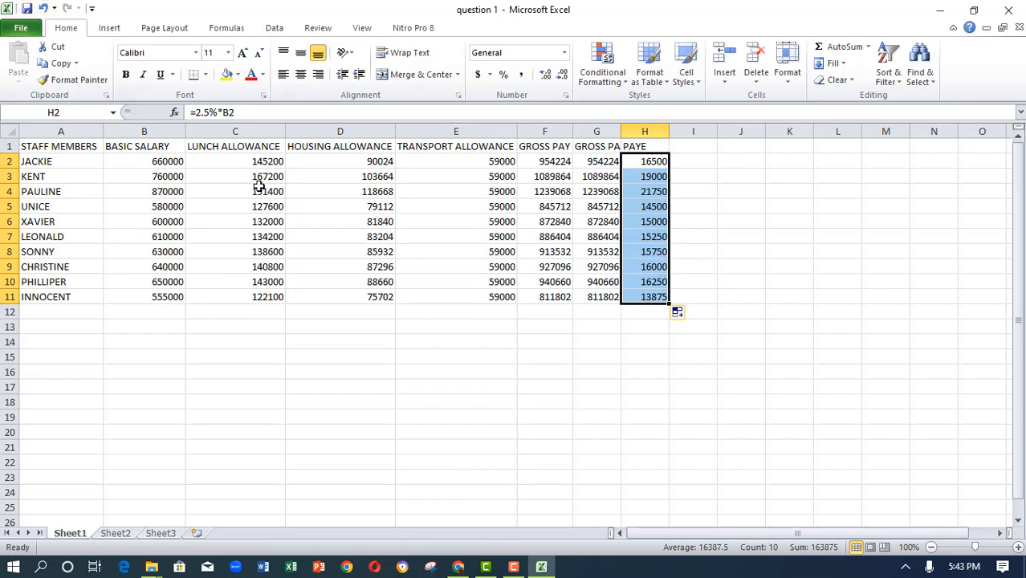
left_click(458, 567)
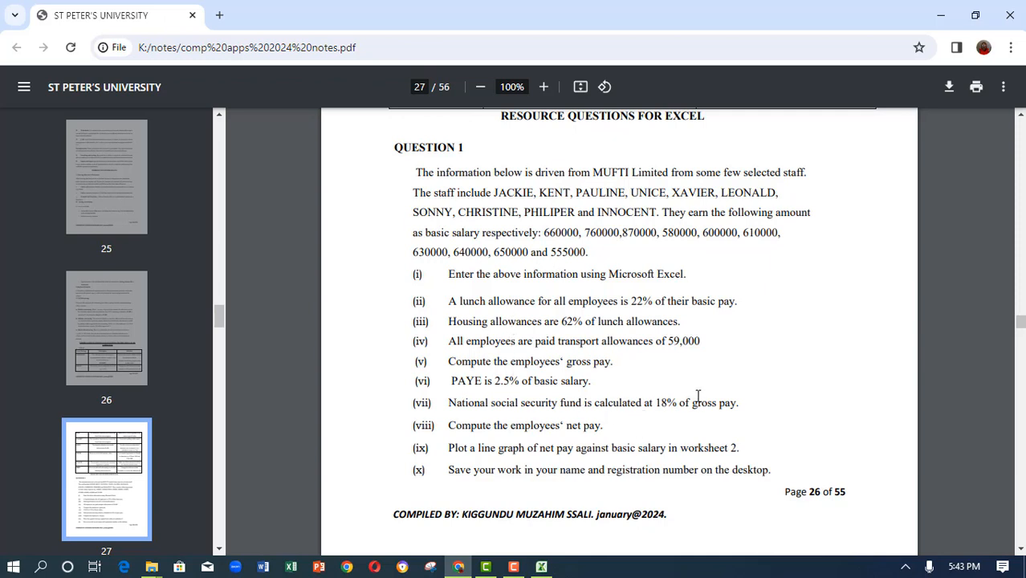
left_click(542, 567)
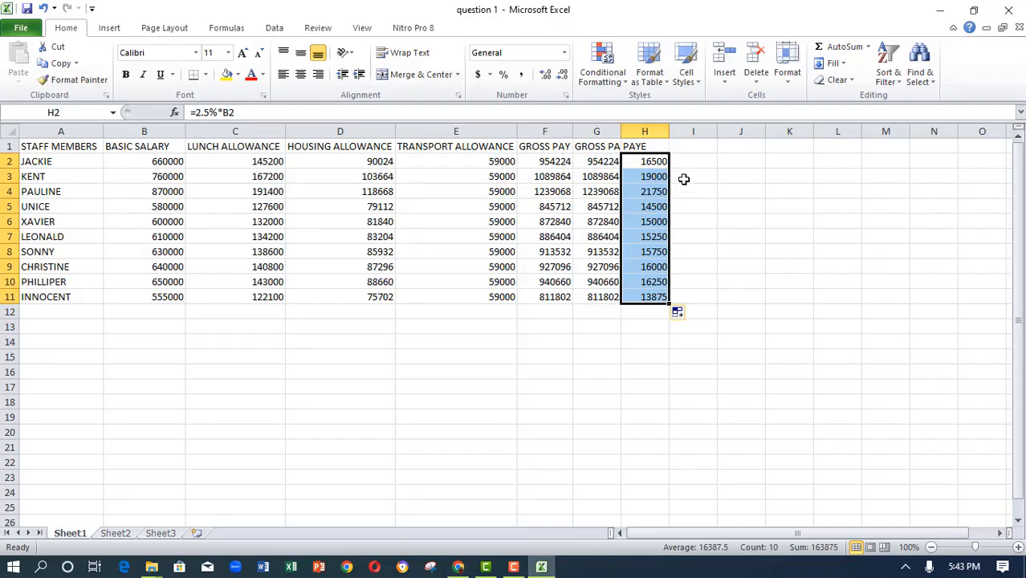
- Enter the heading NSSF in I1 and the formula =18%*F2 in I2 to compute NSSF from gross pay
left_click(682, 149)
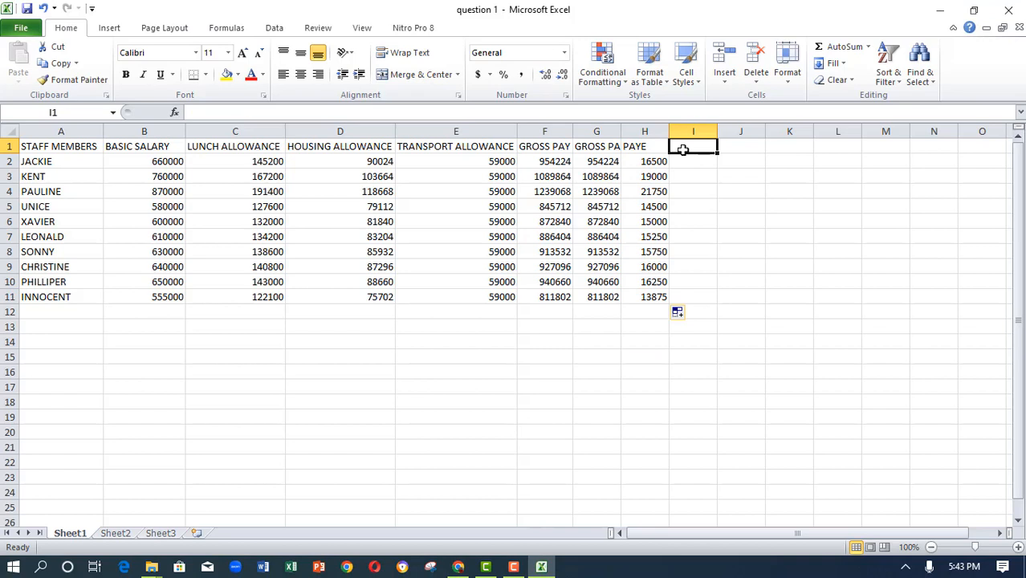
type("NSSF")
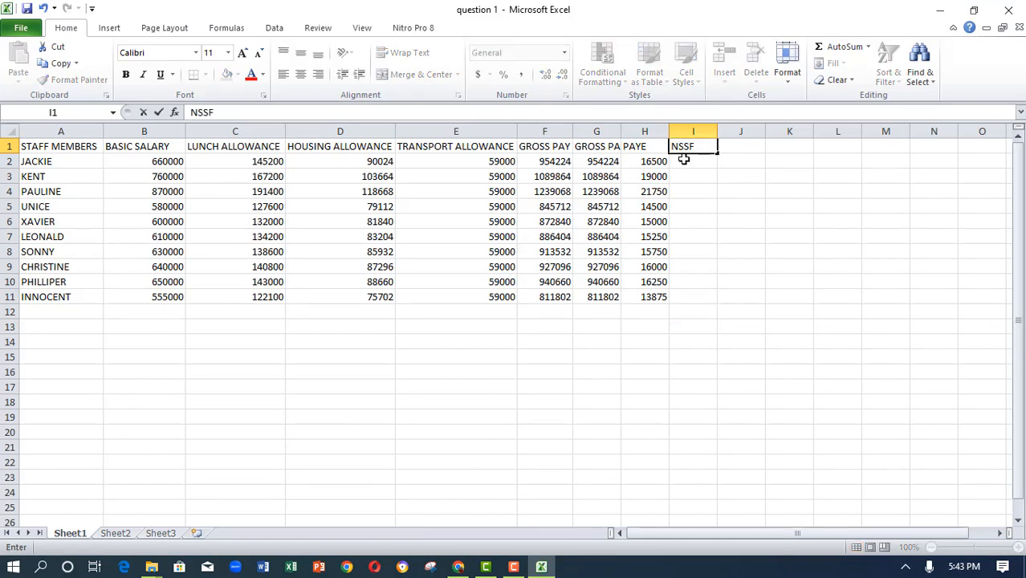
left_click(687, 161)
double_click(687, 161)
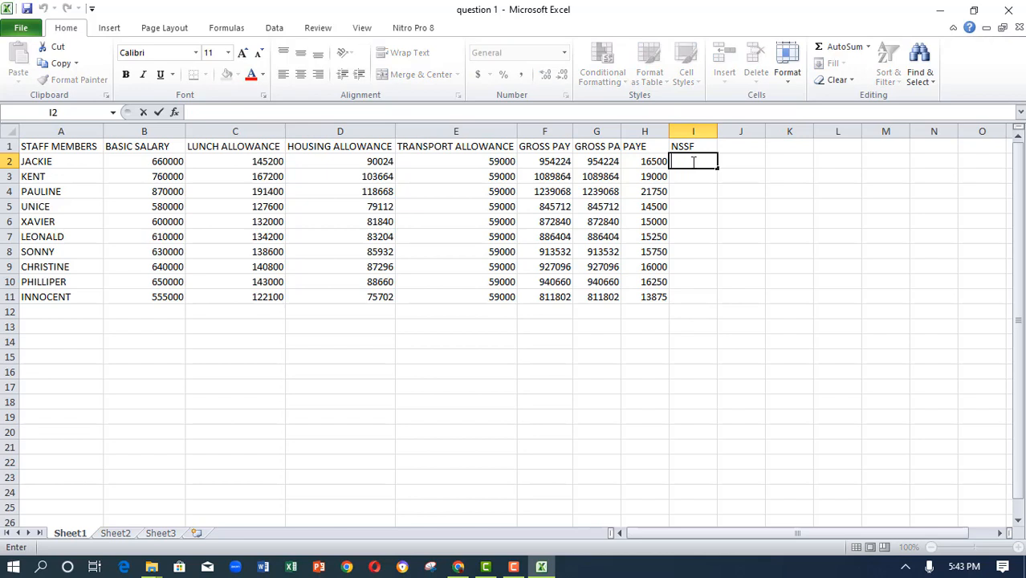
type("=")
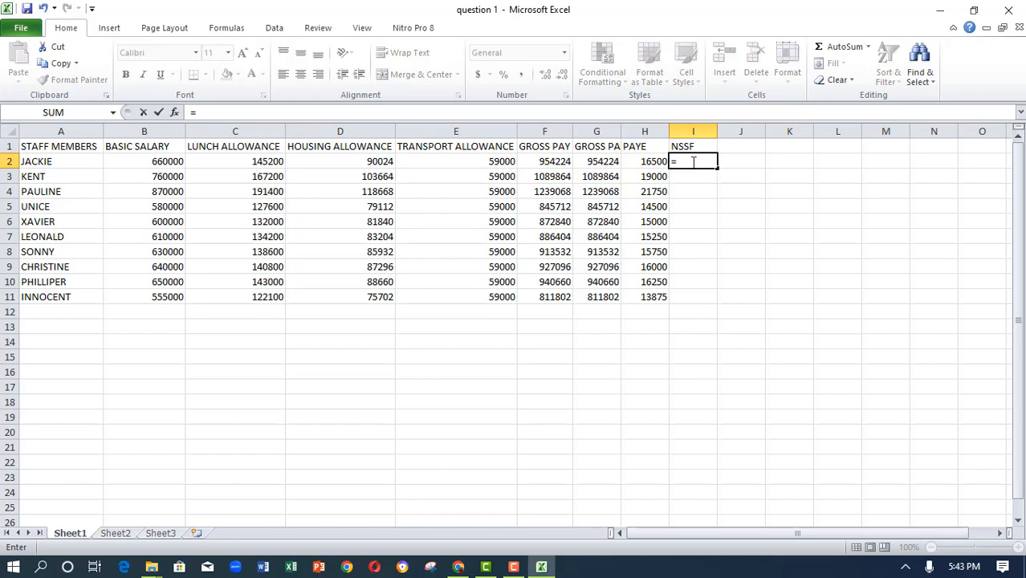
type("18%*")
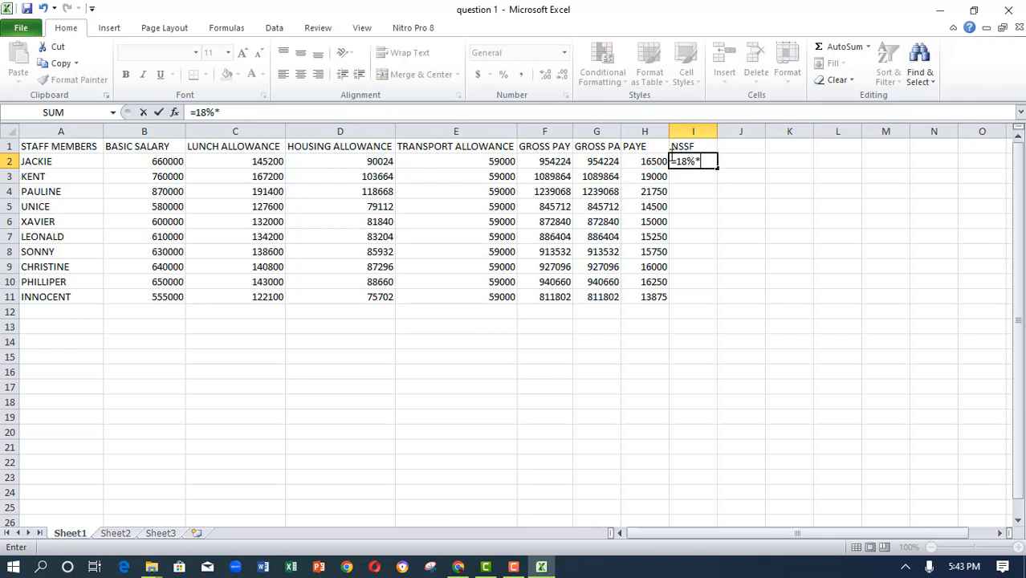
left_click(554, 162)
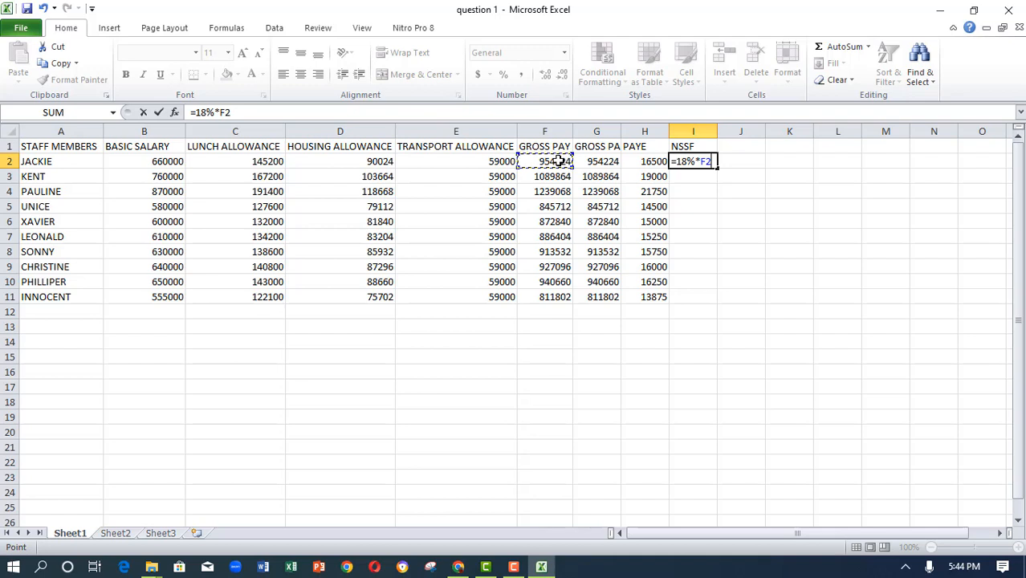
left_click(159, 113)
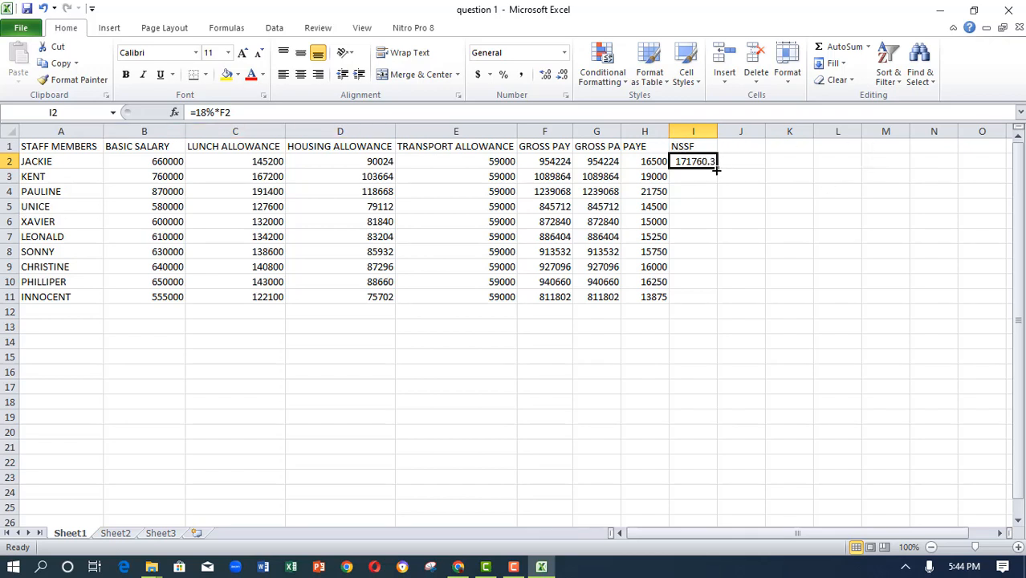
- Fill the NSSF formula down to I11, then review the question sheet again
left_click_drag(716, 167, 696, 299)
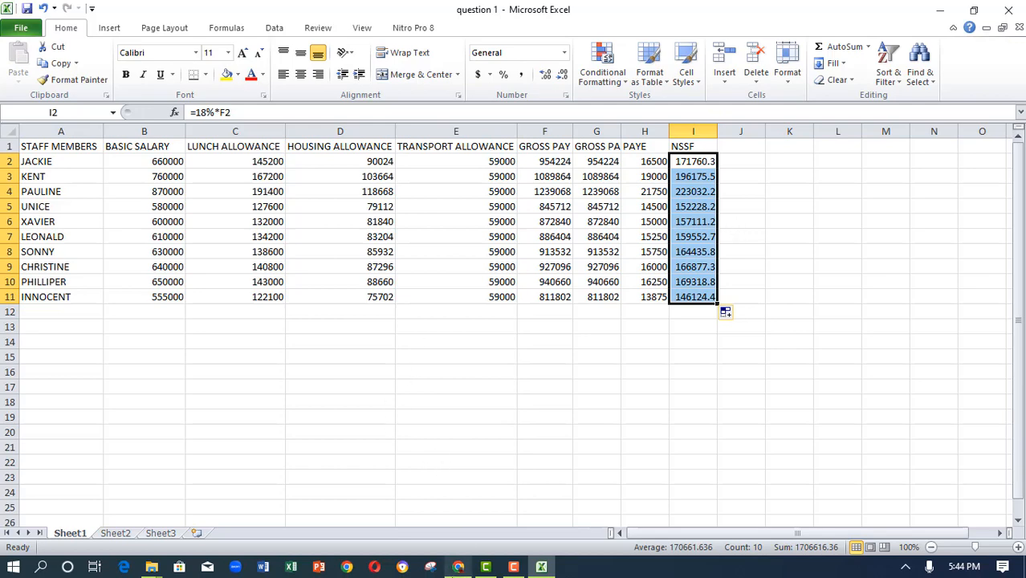
left_click(459, 566)
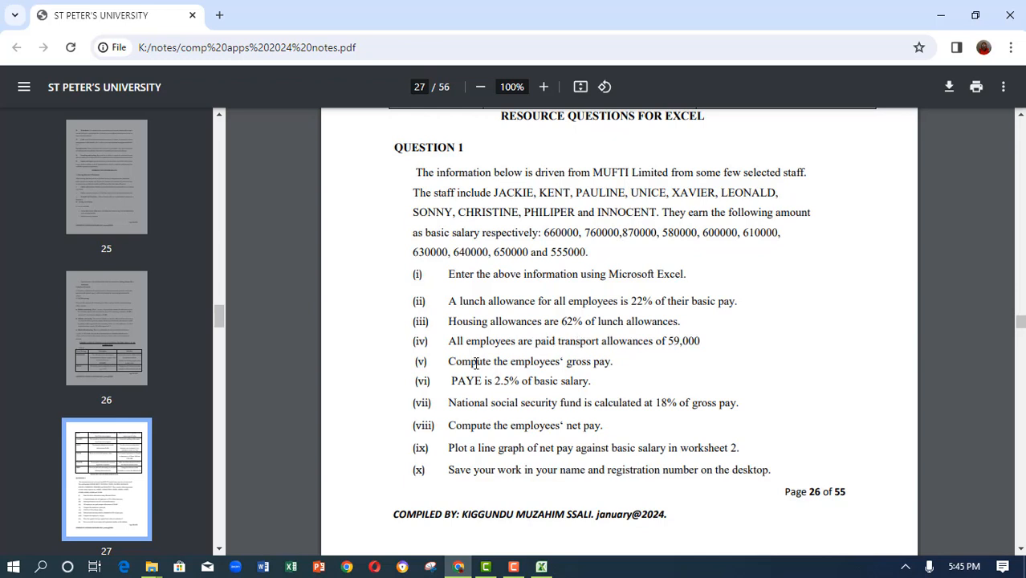
left_click(542, 569)
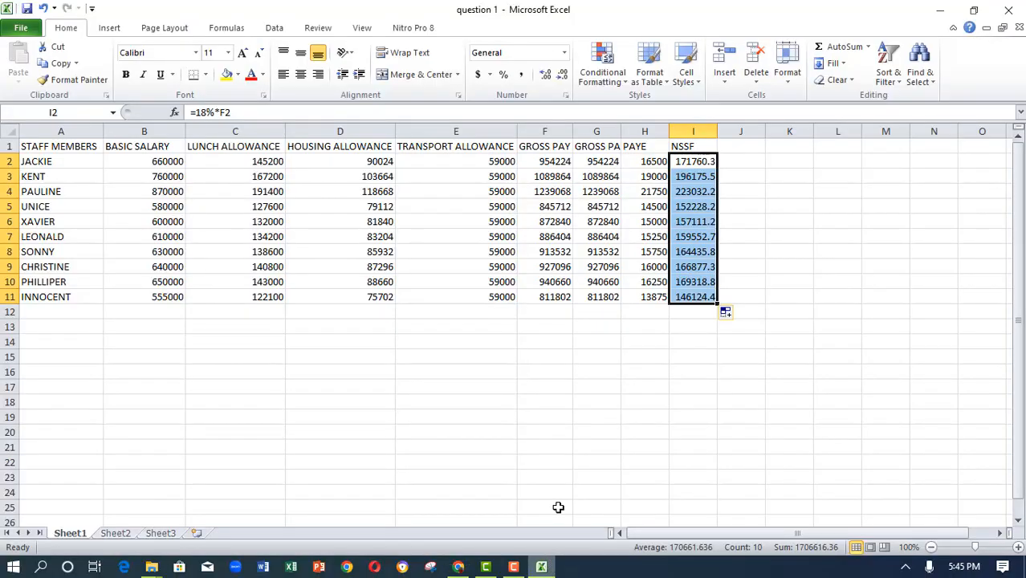
left_click(632, 163)
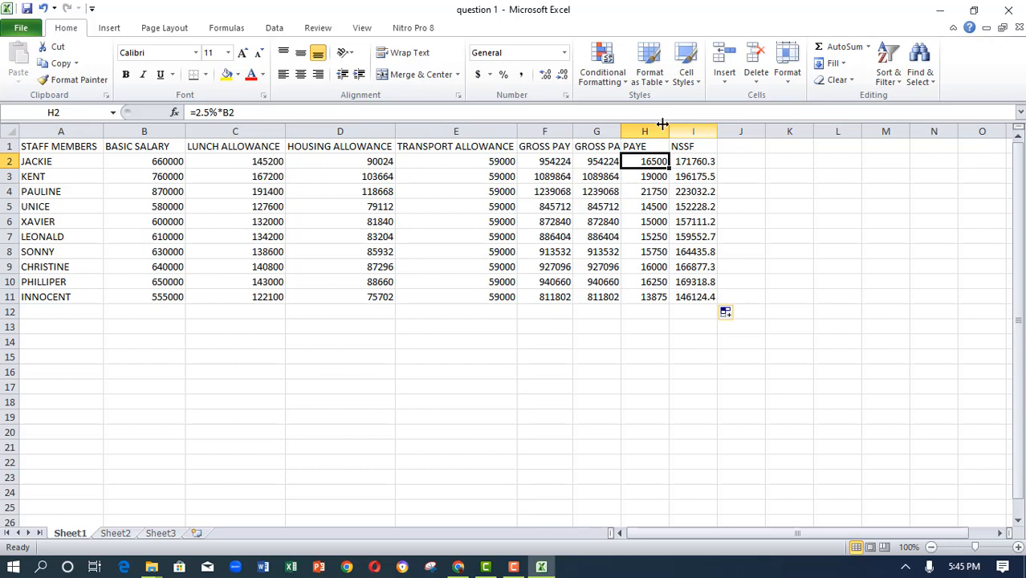
- Enter the heading NET PAY in J1
left_click(736, 148)
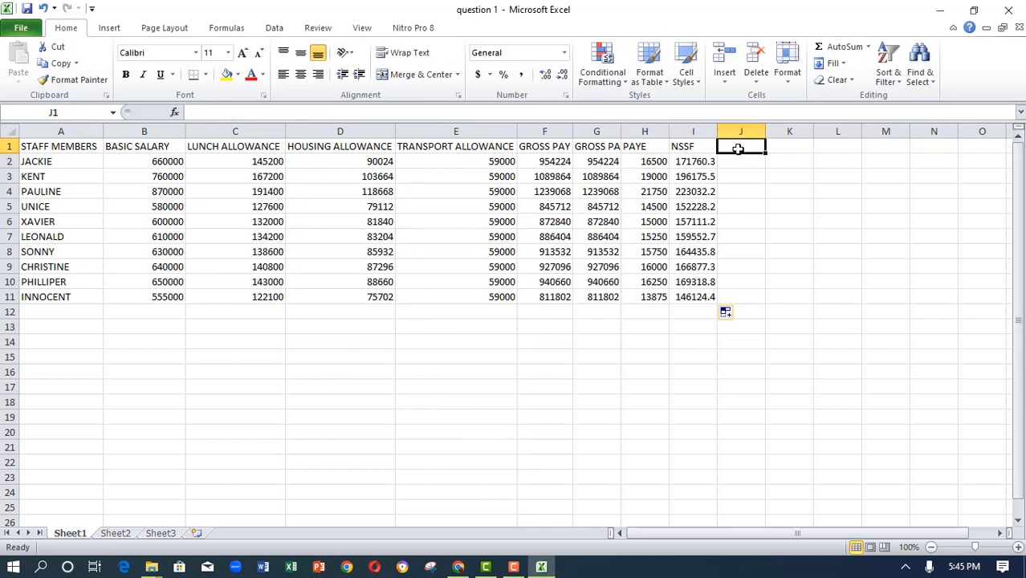
type("NET")
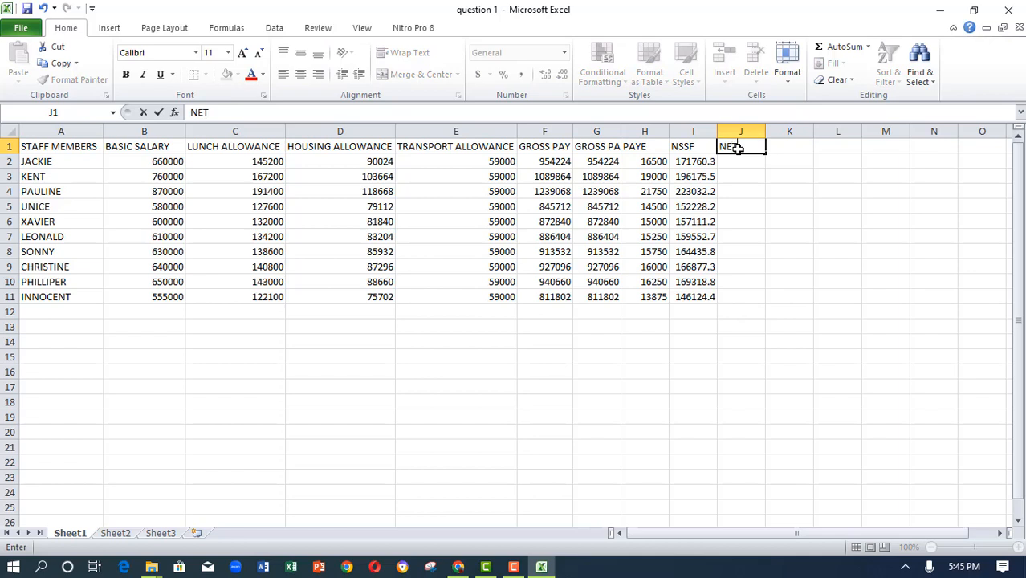
type(" PAY")
key("ctrl+Return")
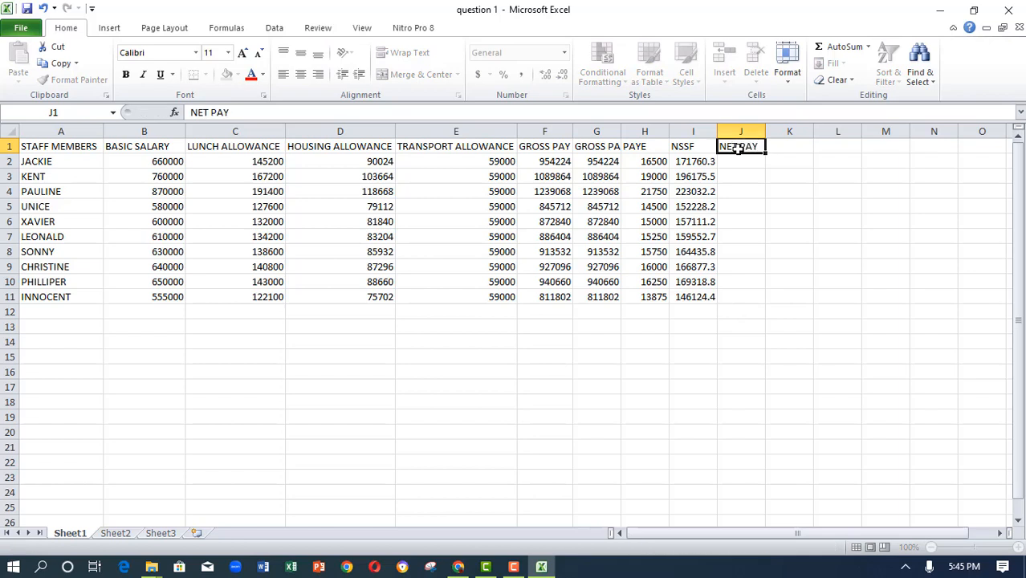
- Enter the formula =B2-(H2+I2) in J2 to compute net pay
left_click(738, 160)
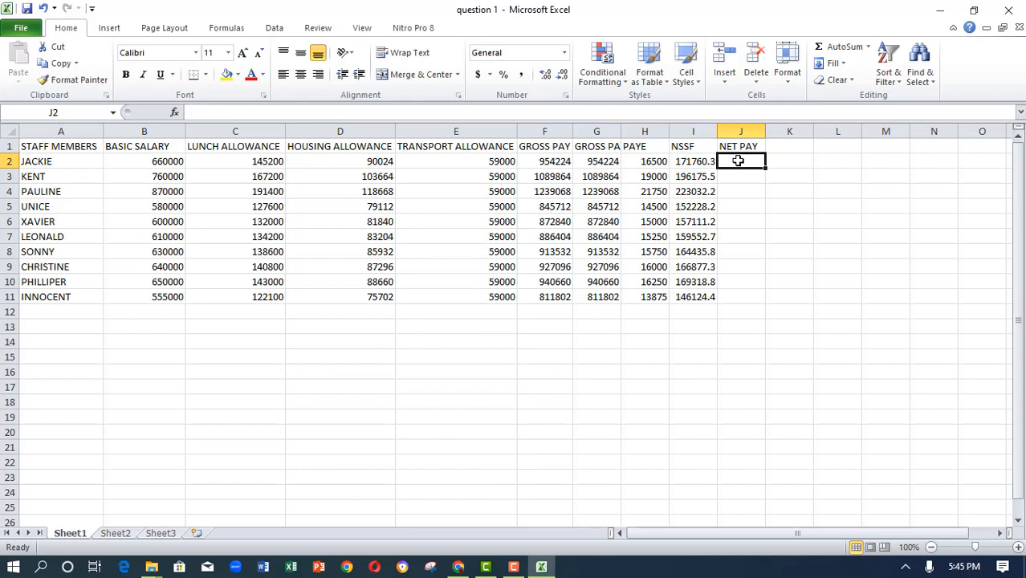
type("=")
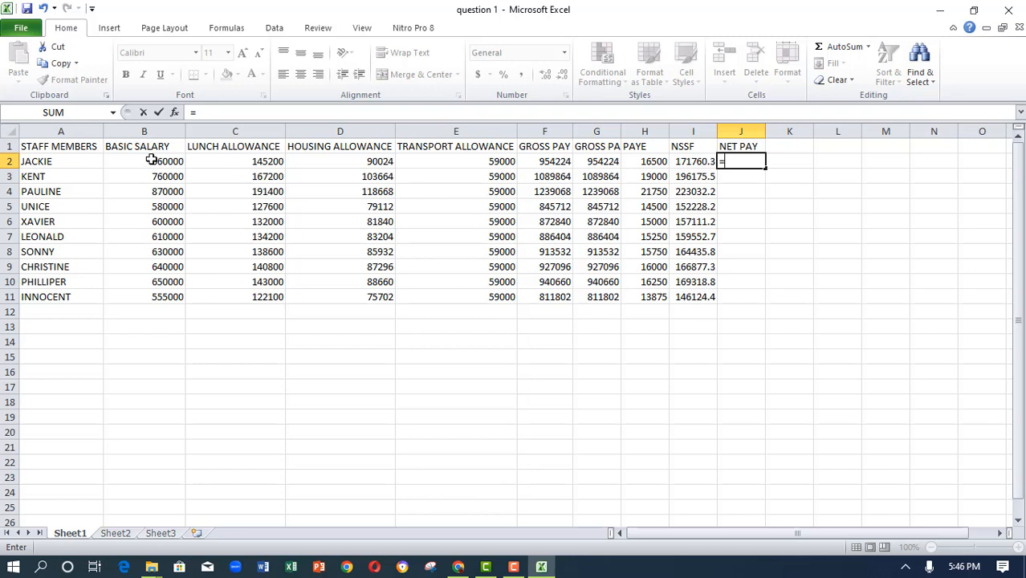
left_click(152, 160)
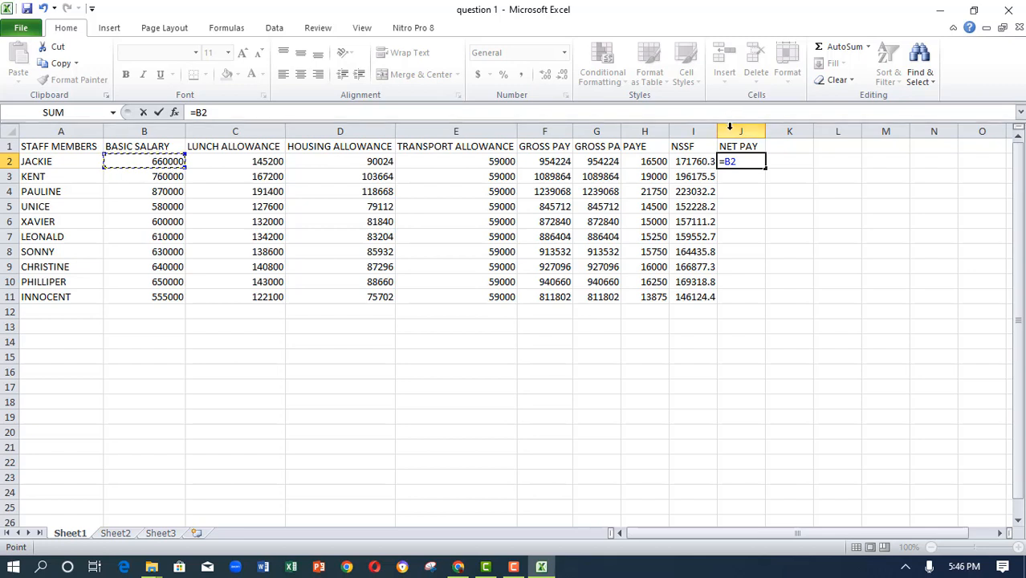
type("-(")
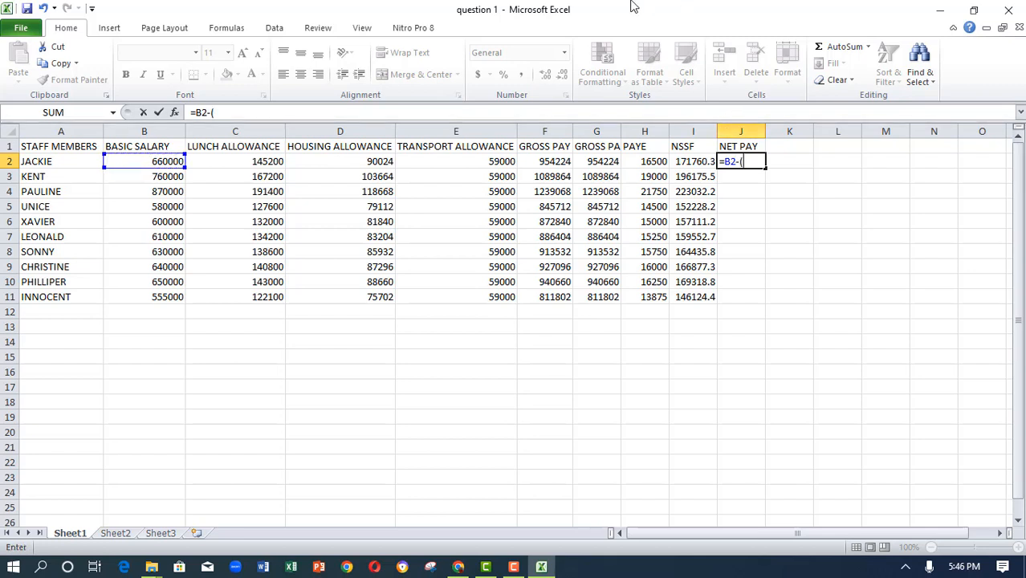
left_click(646, 163)
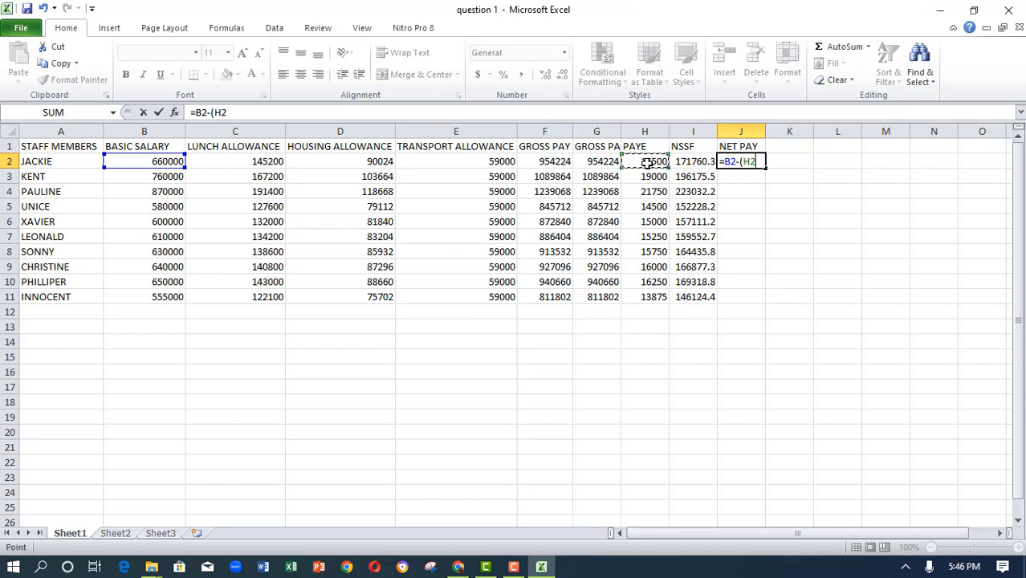
type("+")
left_click(693, 161)
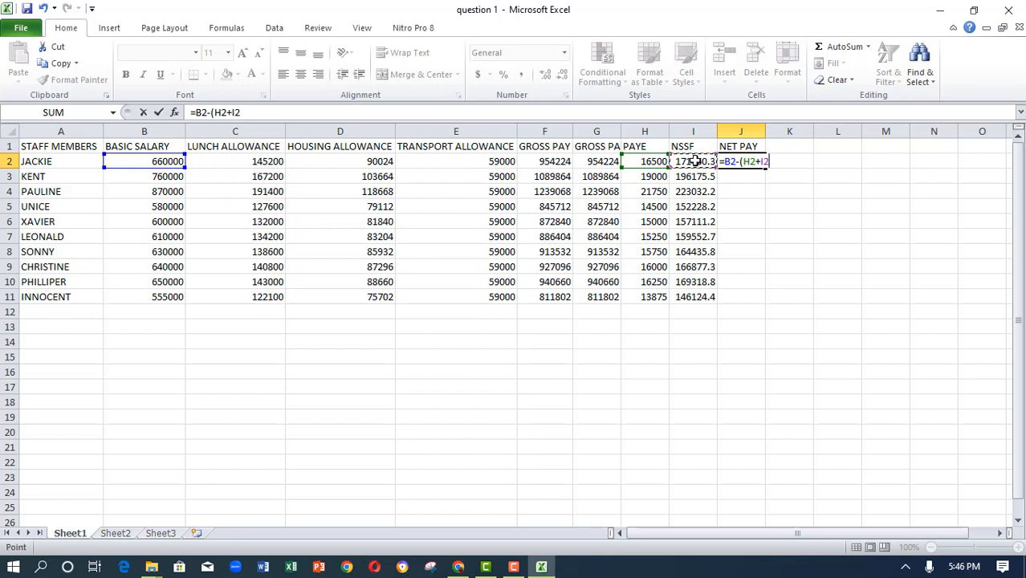
type(")")
left_click(159, 112)
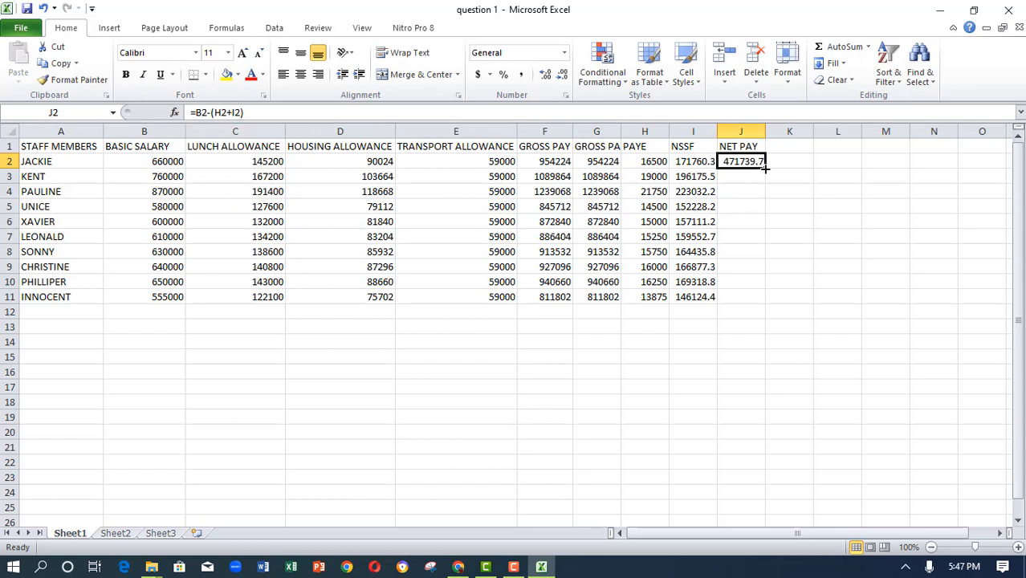
- Fill the net pay formula down to J11, then review the question sheet again
left_click_drag(765, 167, 749, 299)
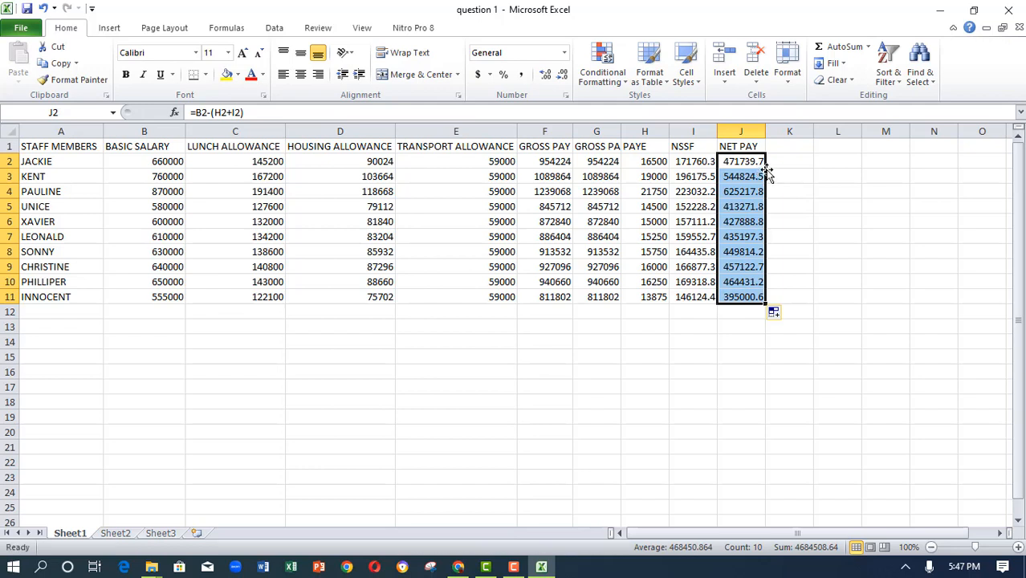
left_click(744, 161)
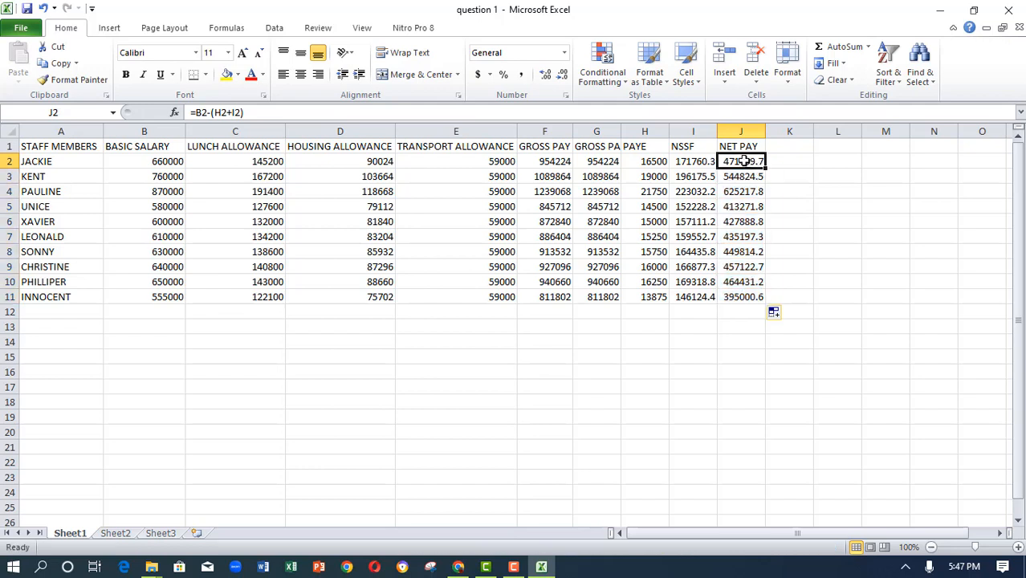
left_click(459, 568)
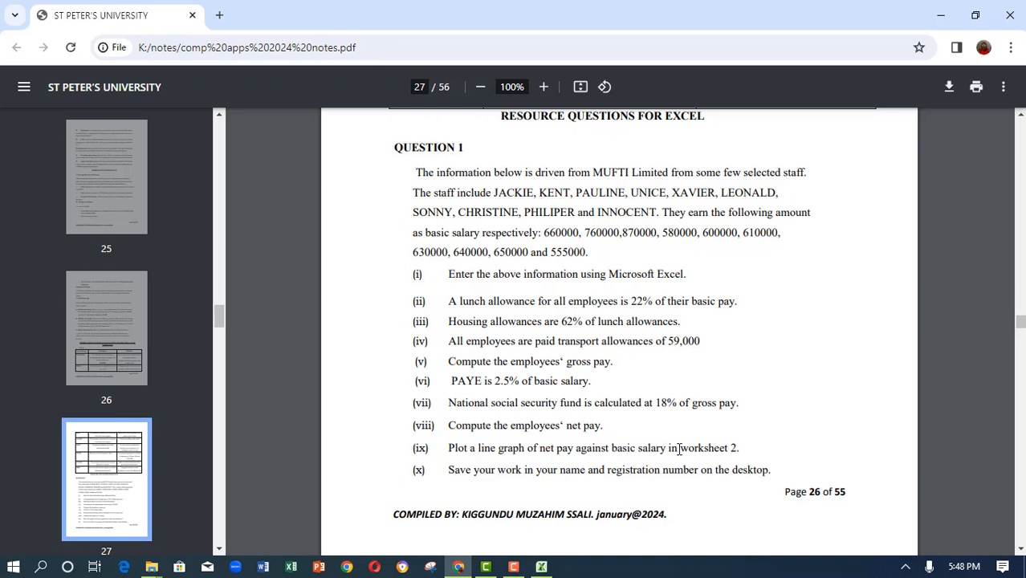
left_click(541, 569)
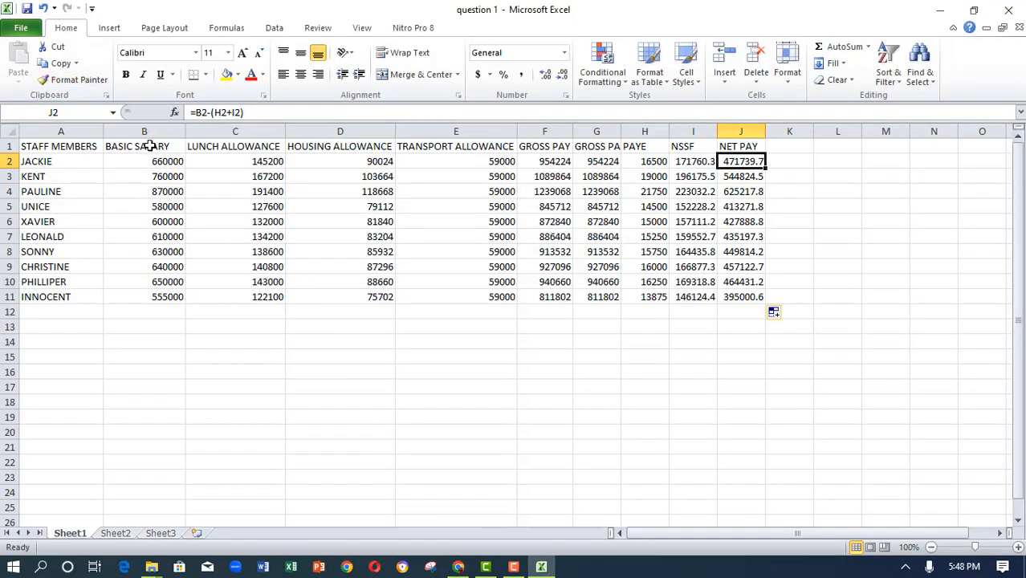
- Select the BASIC SALARY and NET PAY columns together and insert a 2-D line chart of them
left_click_drag(145, 145, 152, 294)
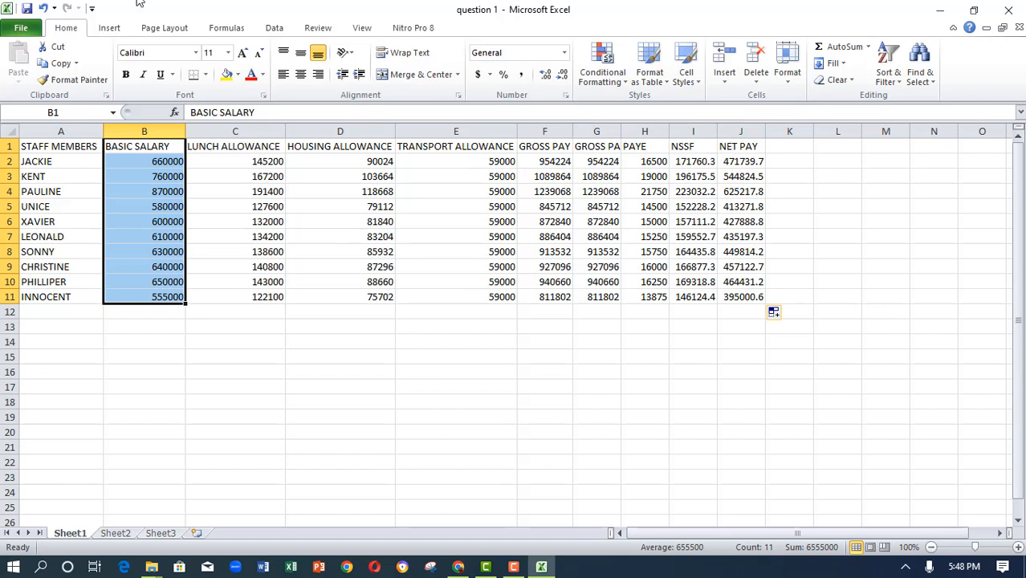
left_click_drag(744, 146, 736, 297)
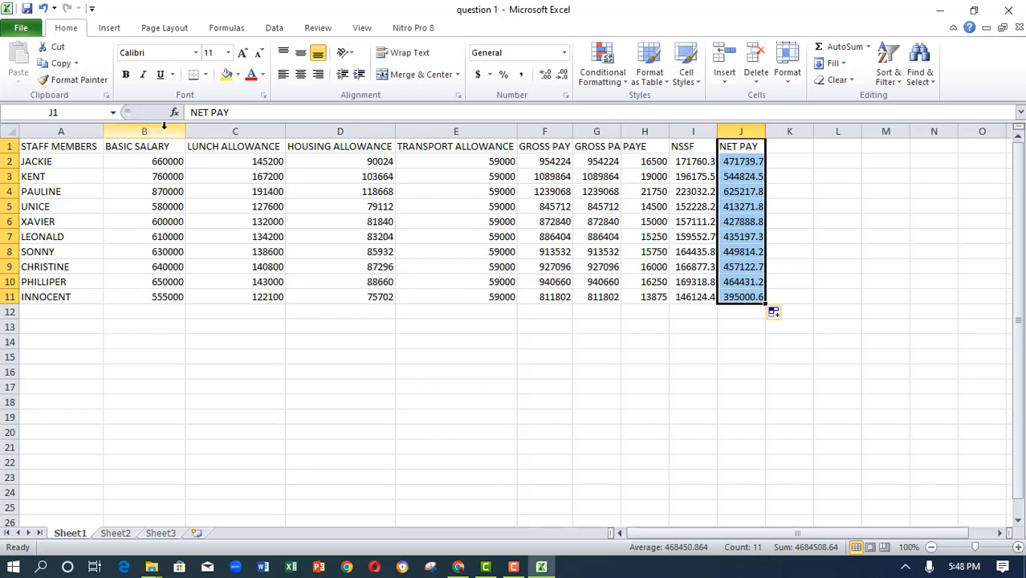
left_click(143, 144)
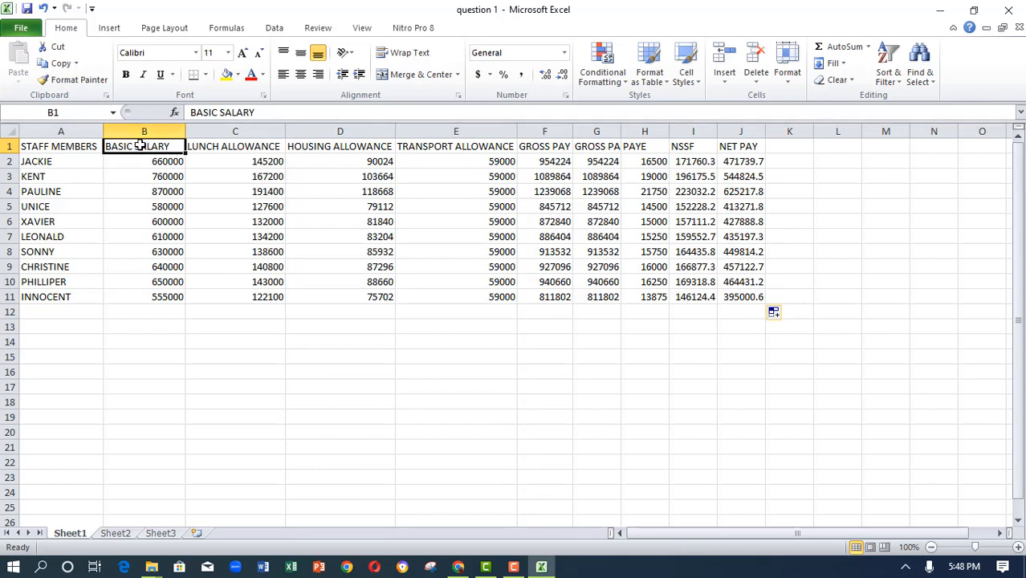
left_click_drag(139, 145, 135, 295)
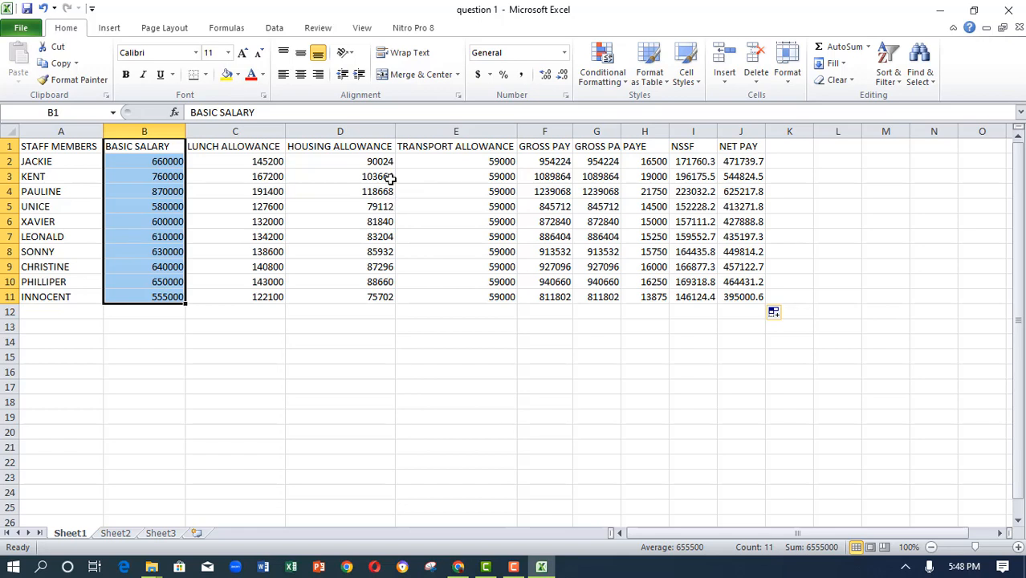
left_click_drag(738, 148, 736, 291)
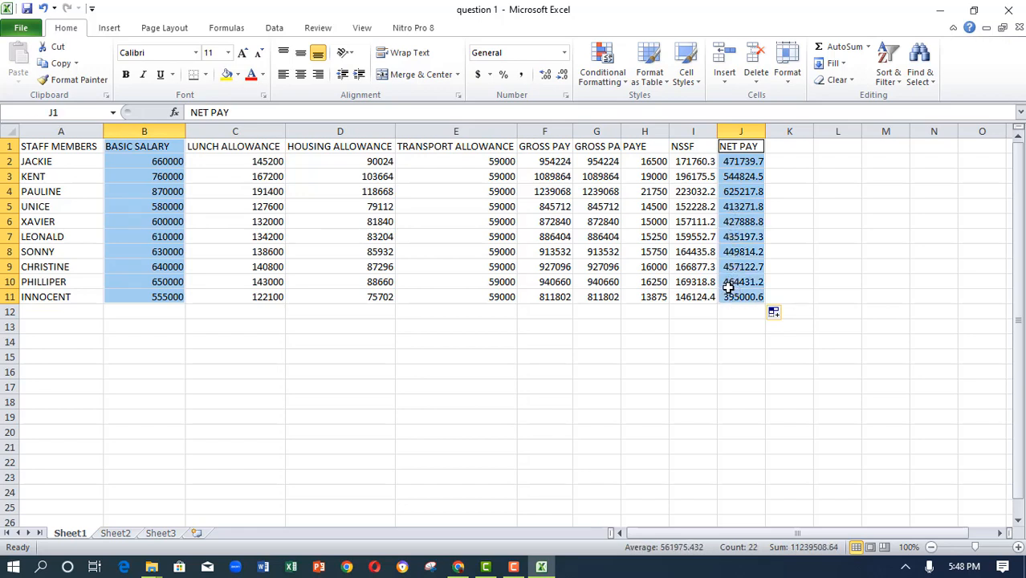
left_click(107, 30)
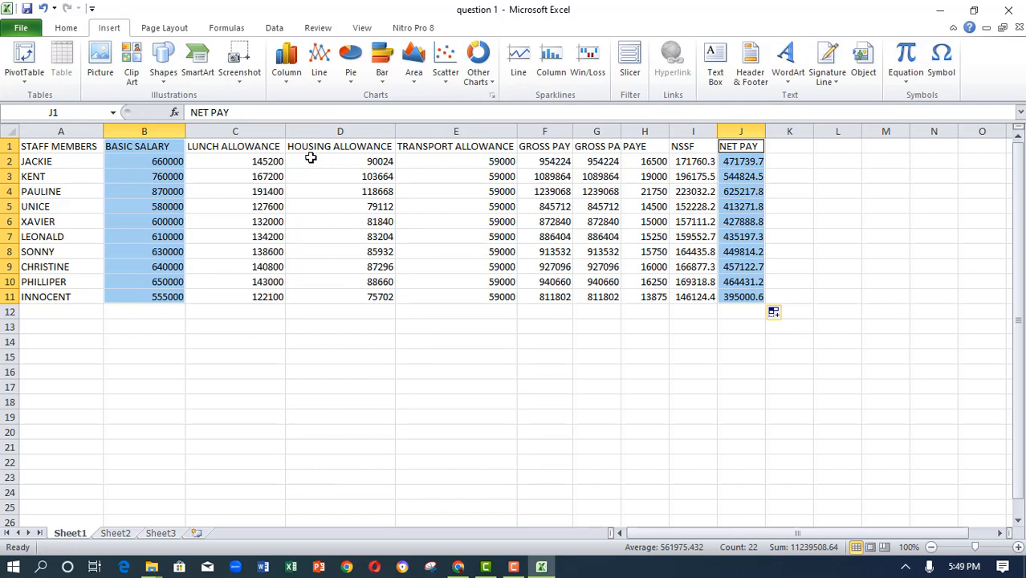
left_click(319, 76)
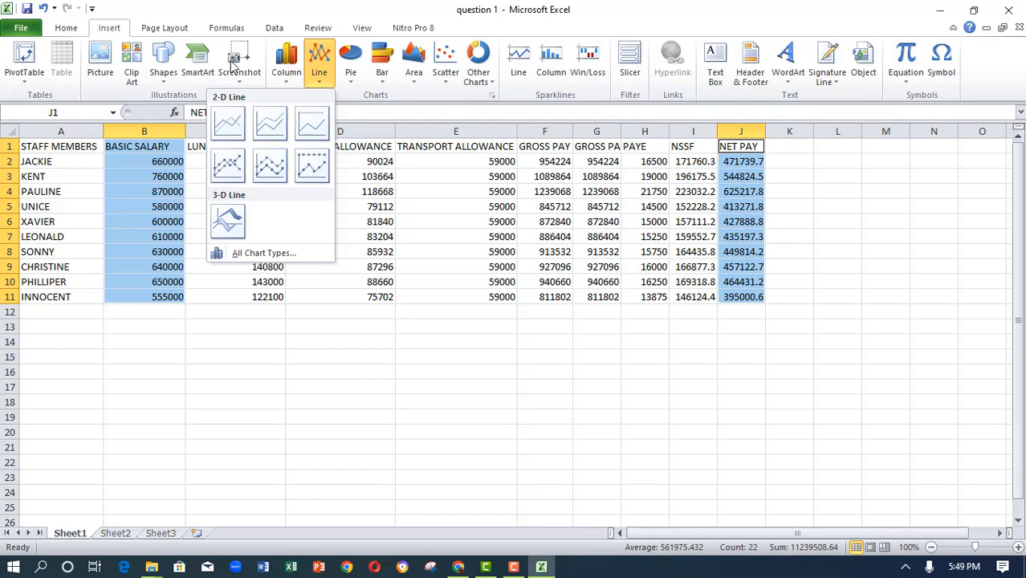
left_click(108, 29)
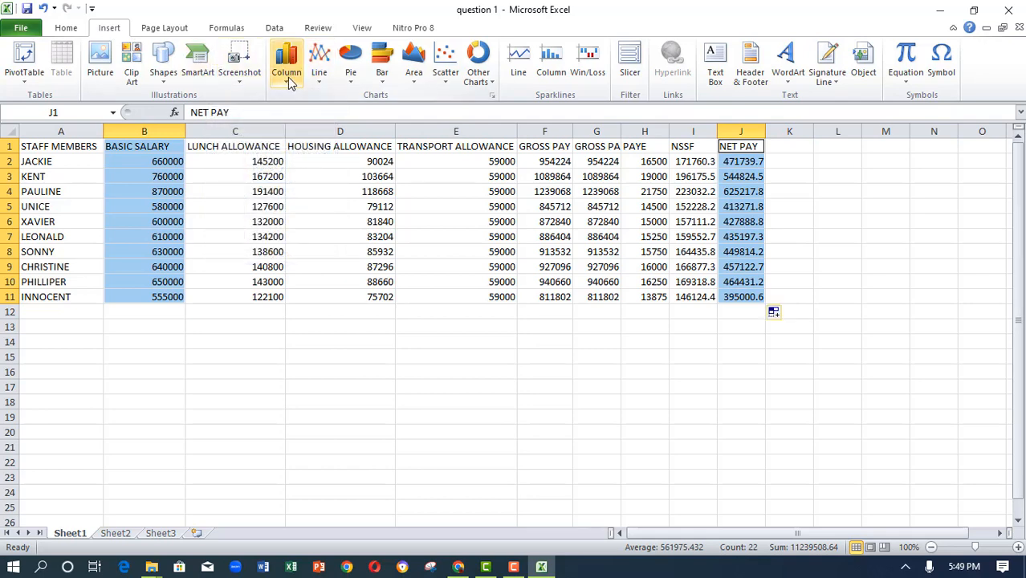
left_click(286, 72)
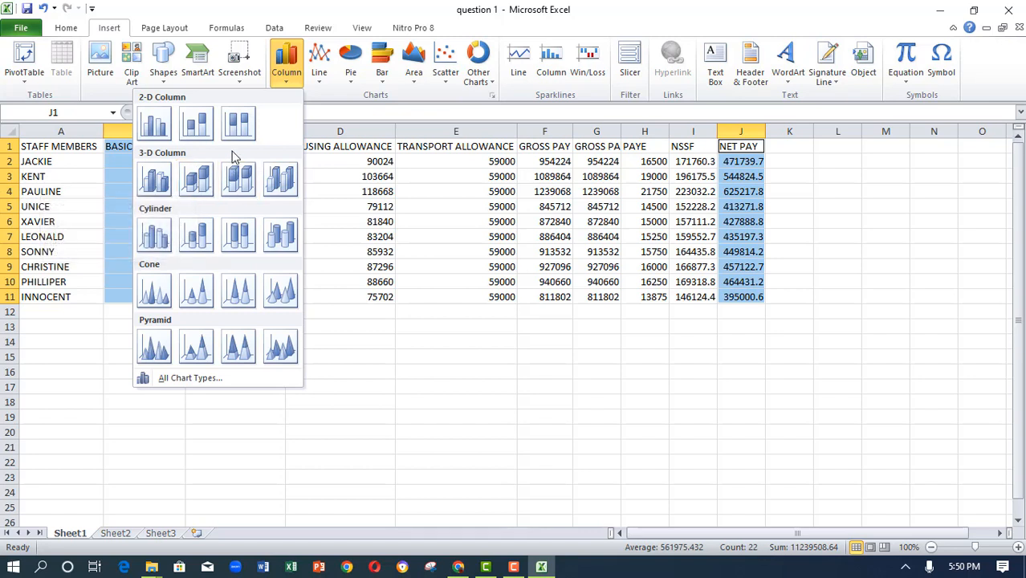
left_click(350, 65)
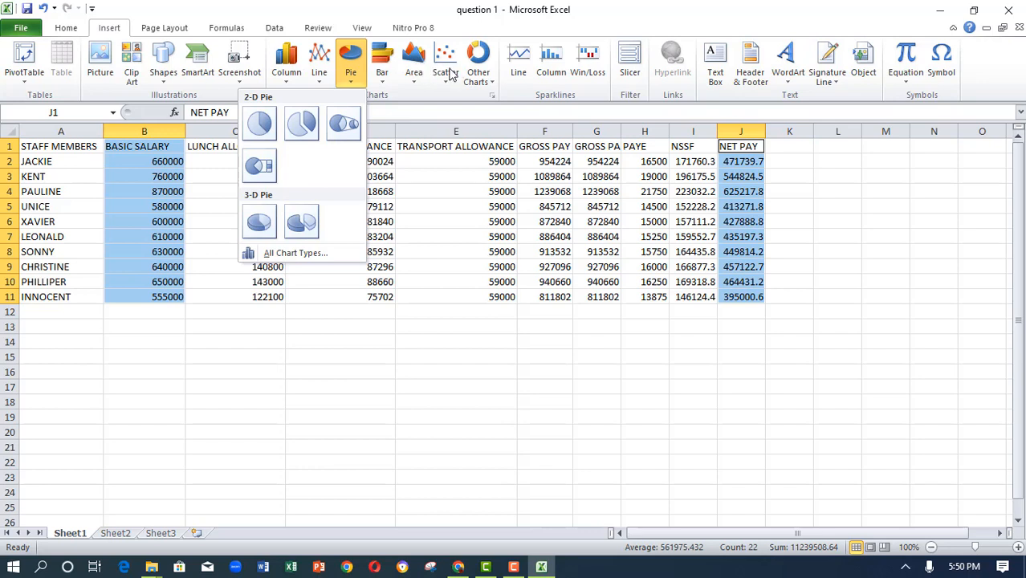
left_click(319, 71)
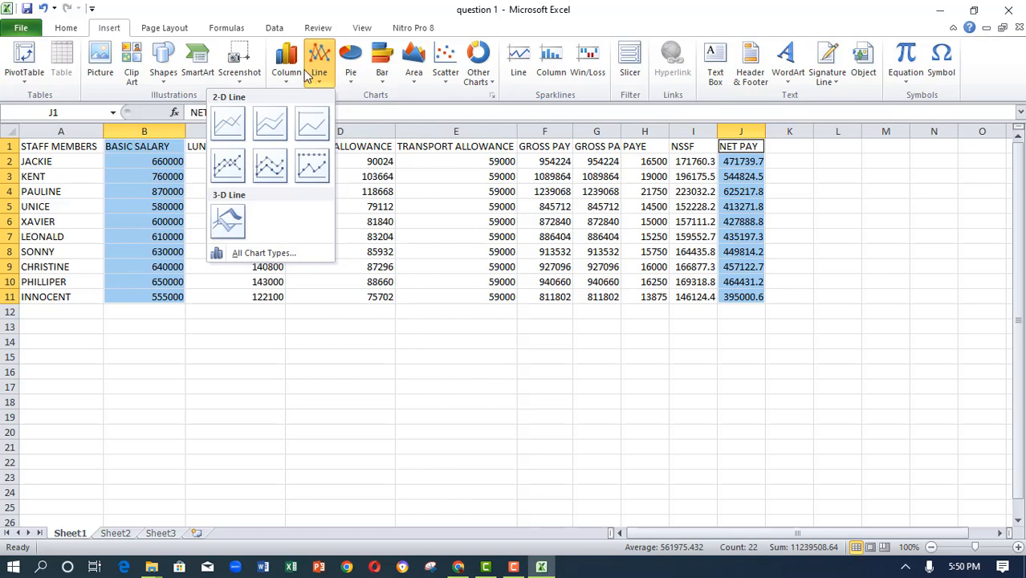
left_click(225, 119)
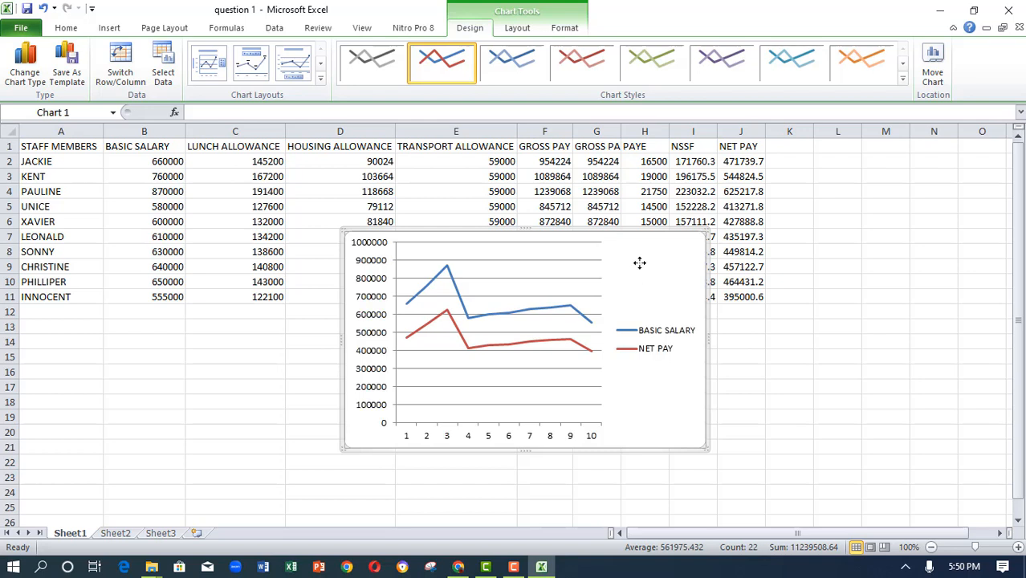
- Move the line chart to Sheet2, pasting it at cell B3, then review the question sheet again
right_click(639, 263)
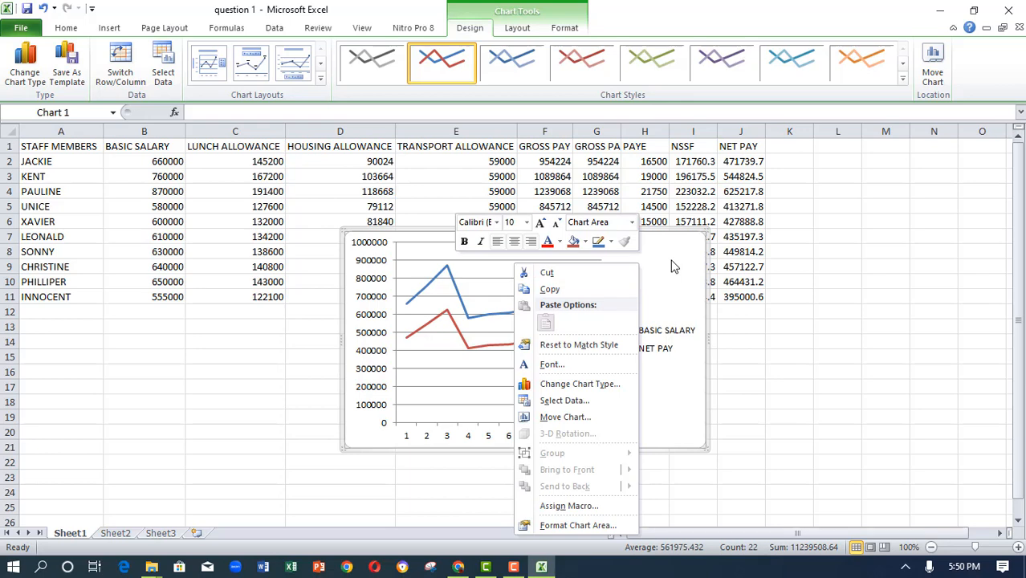
left_click(571, 274)
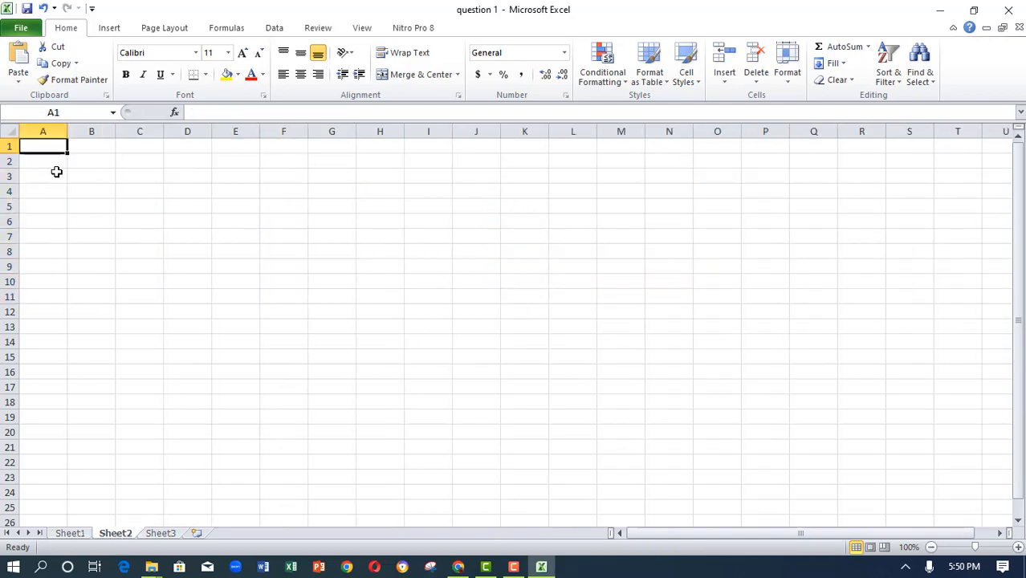
left_click(90, 175)
right_click(91, 176)
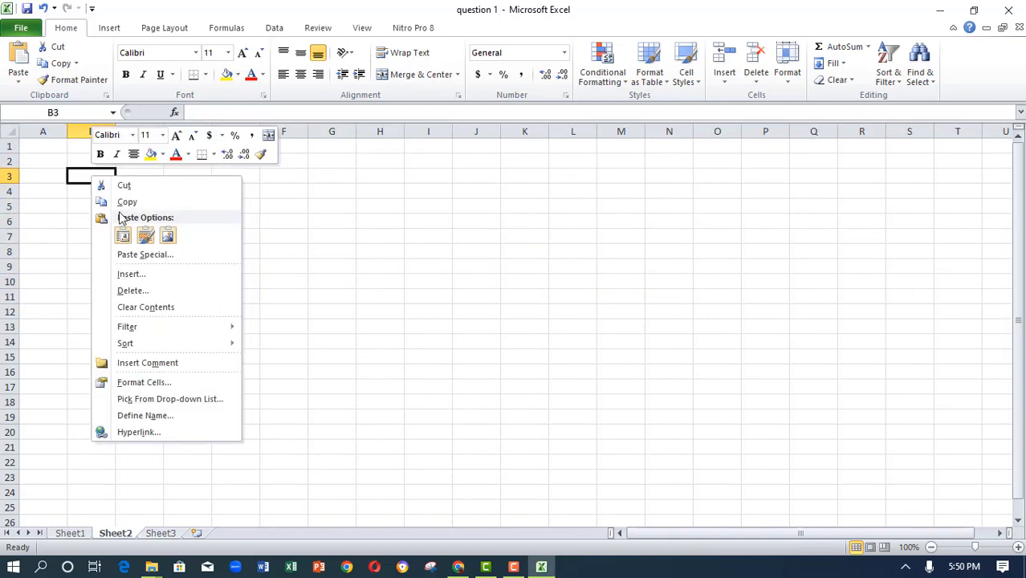
left_click(126, 233)
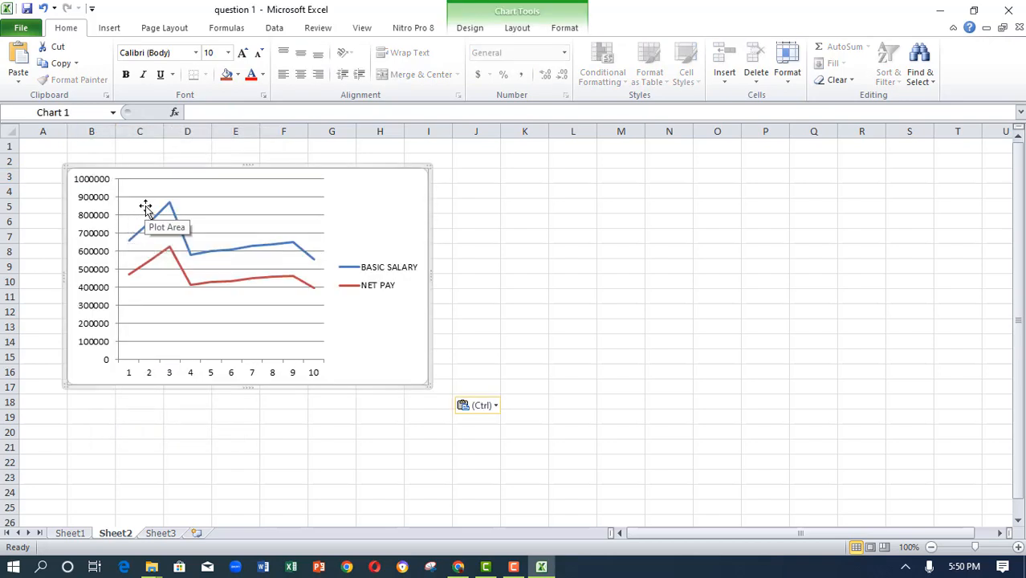
left_click(457, 567)
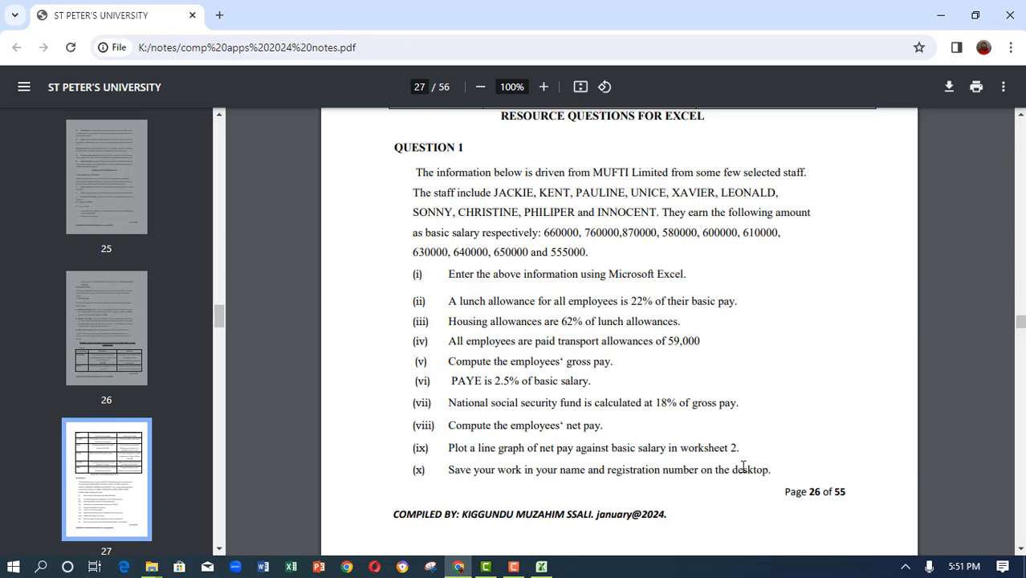
left_click(541, 567)
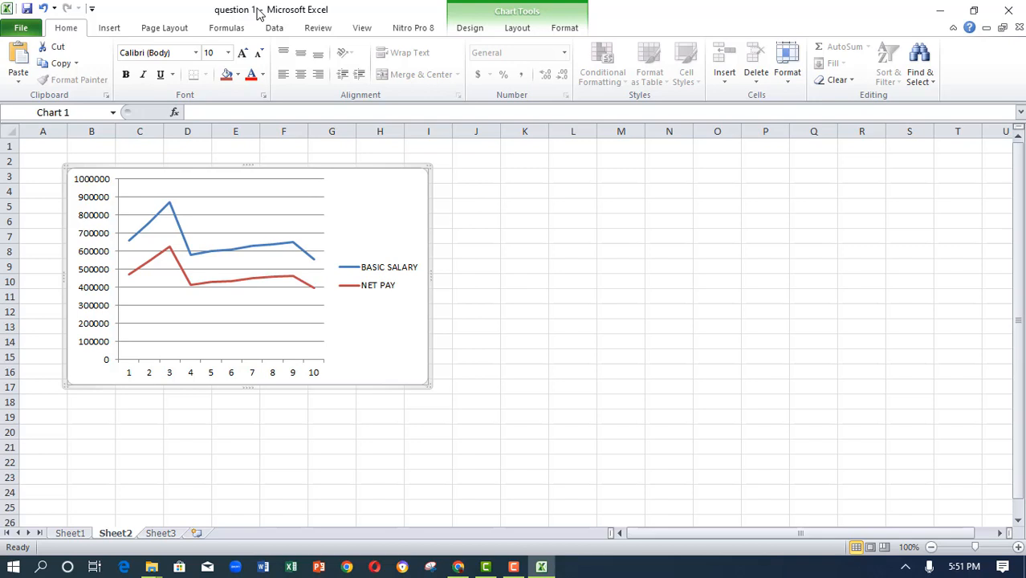
- Save the workbook in the Desktop work folder under the student's name and number, then return to Sheet1
left_click(22, 29)
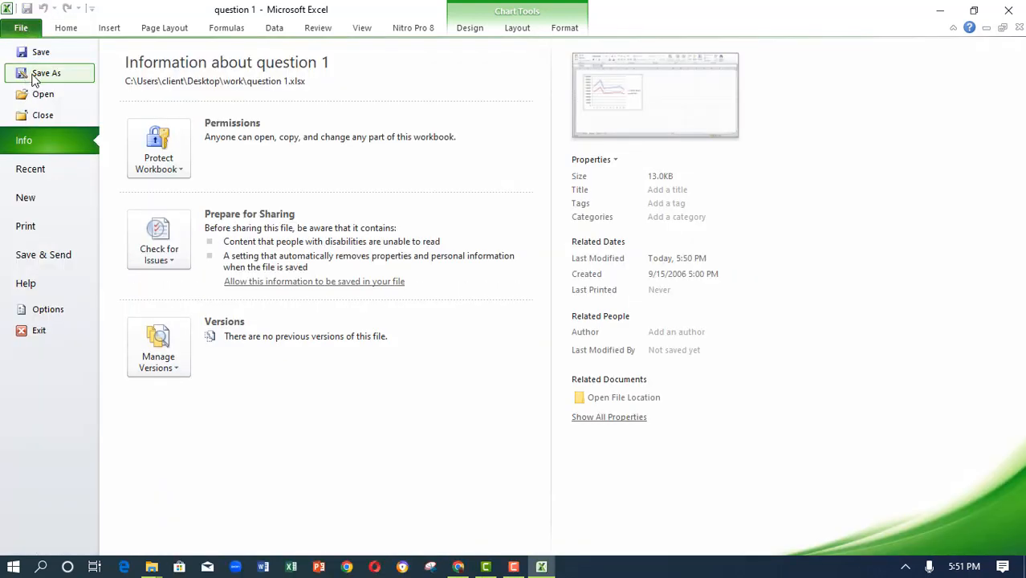
key("Escape")
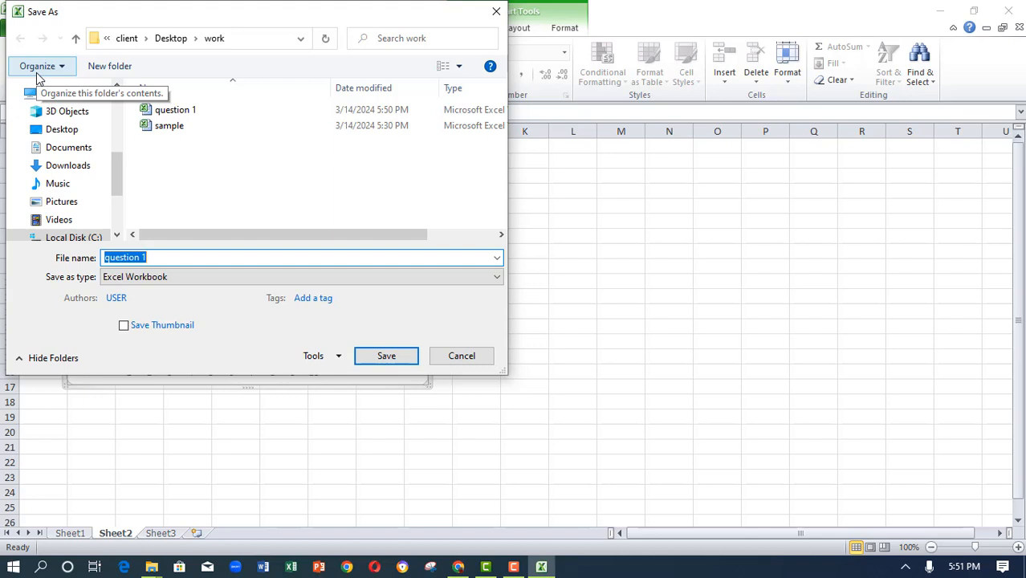
left_click(53, 131)
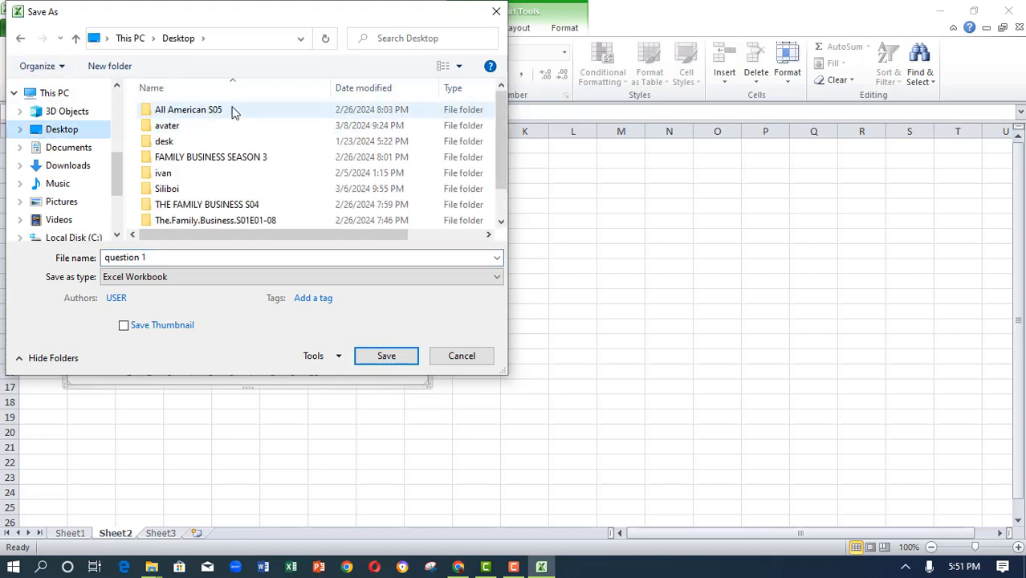
left_click(201, 178)
scroll(202, 177, "down", 1)
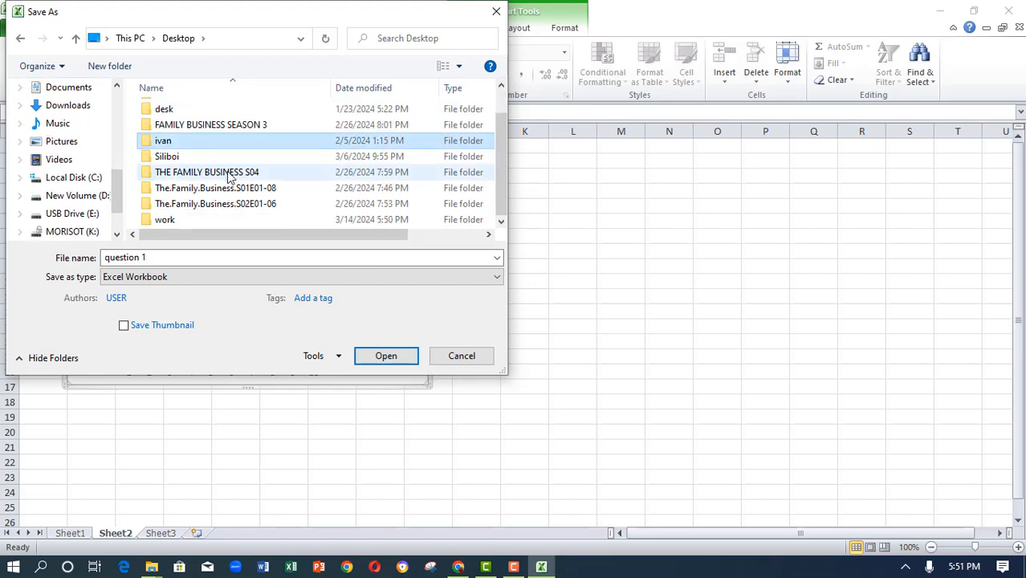
left_click(165, 223)
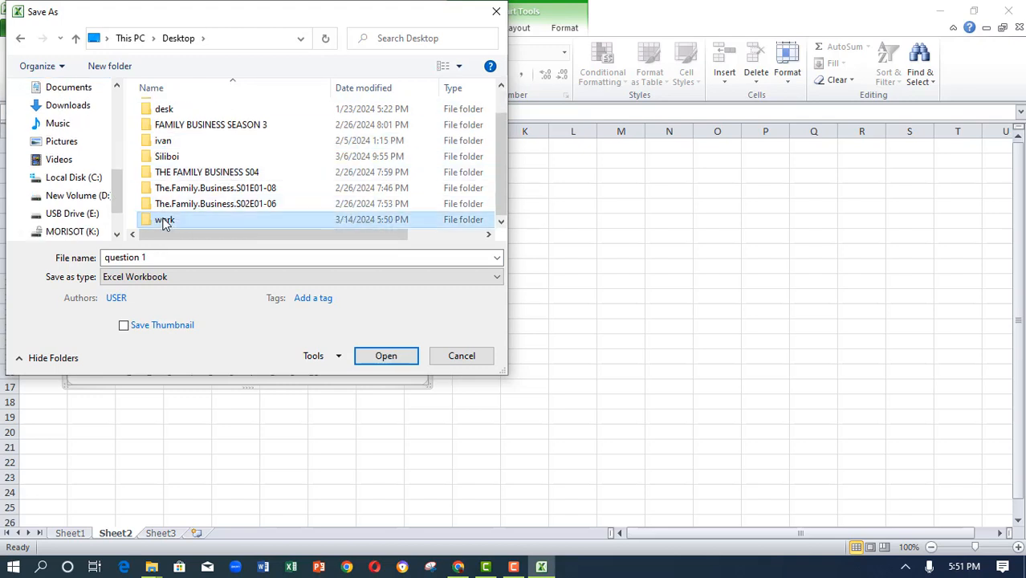
left_click(382, 357)
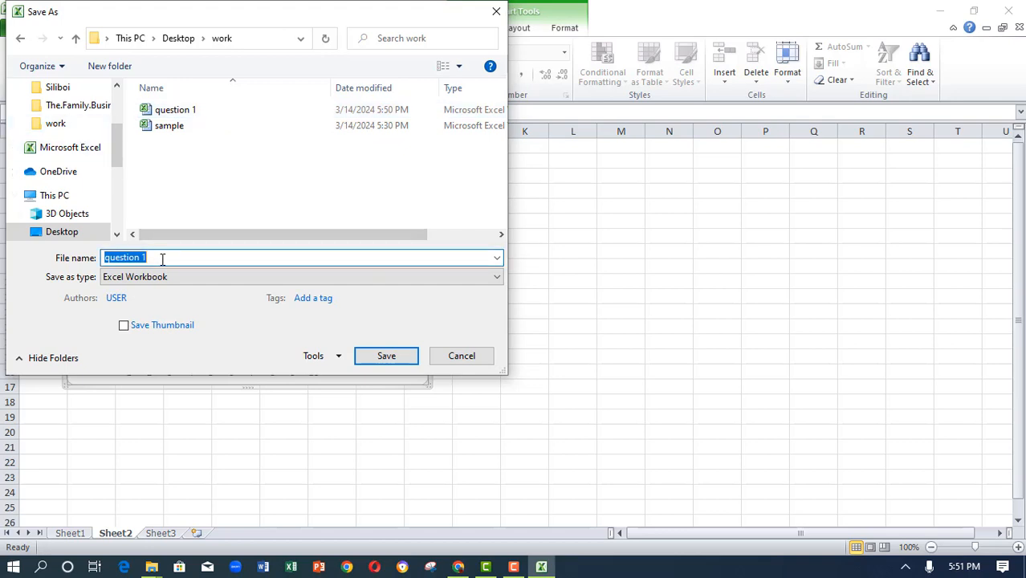
key("BackSpace")
type("Technical alpheus")
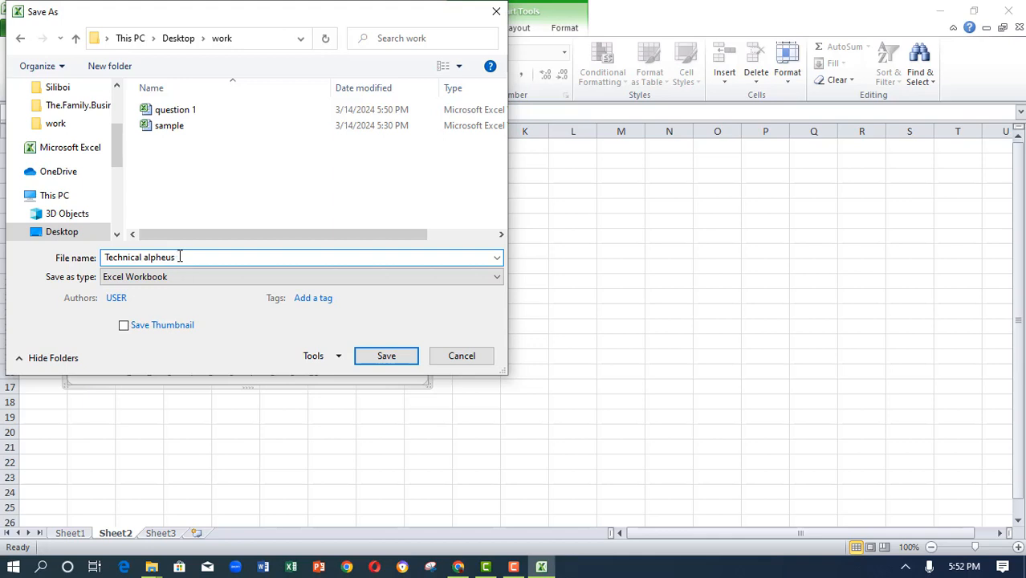
type(" 5")
left_click(384, 355)
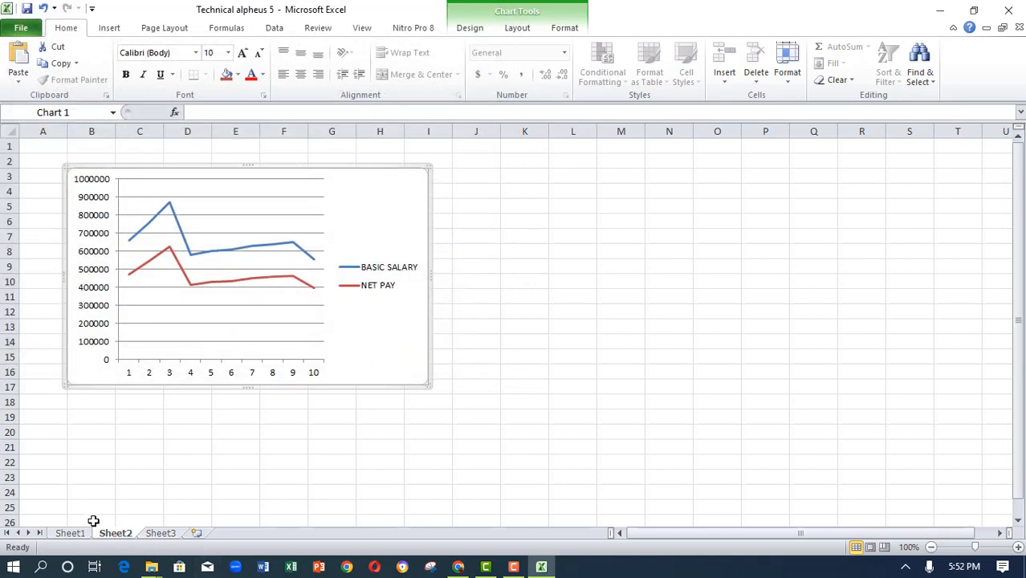
left_click(70, 533)
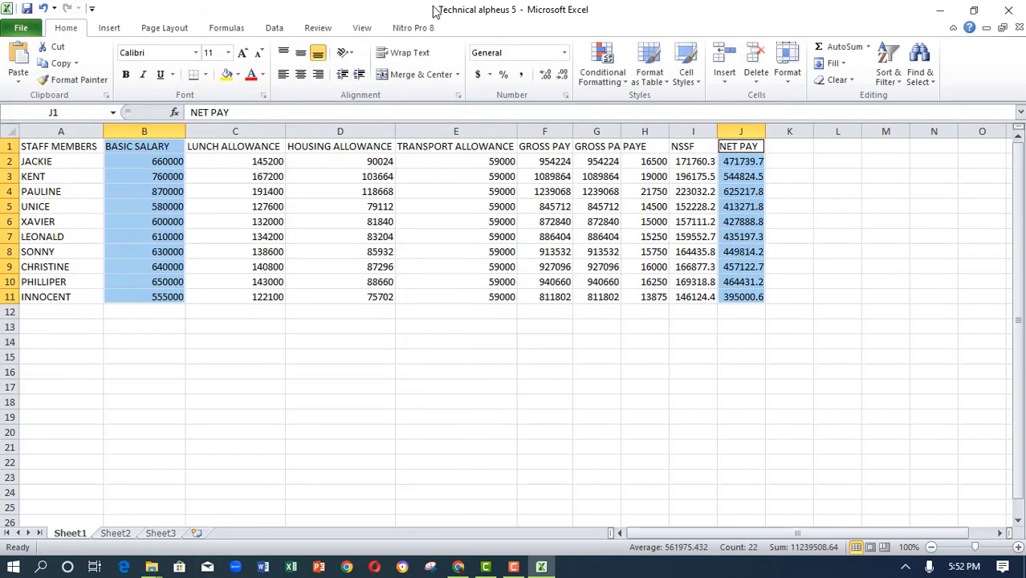